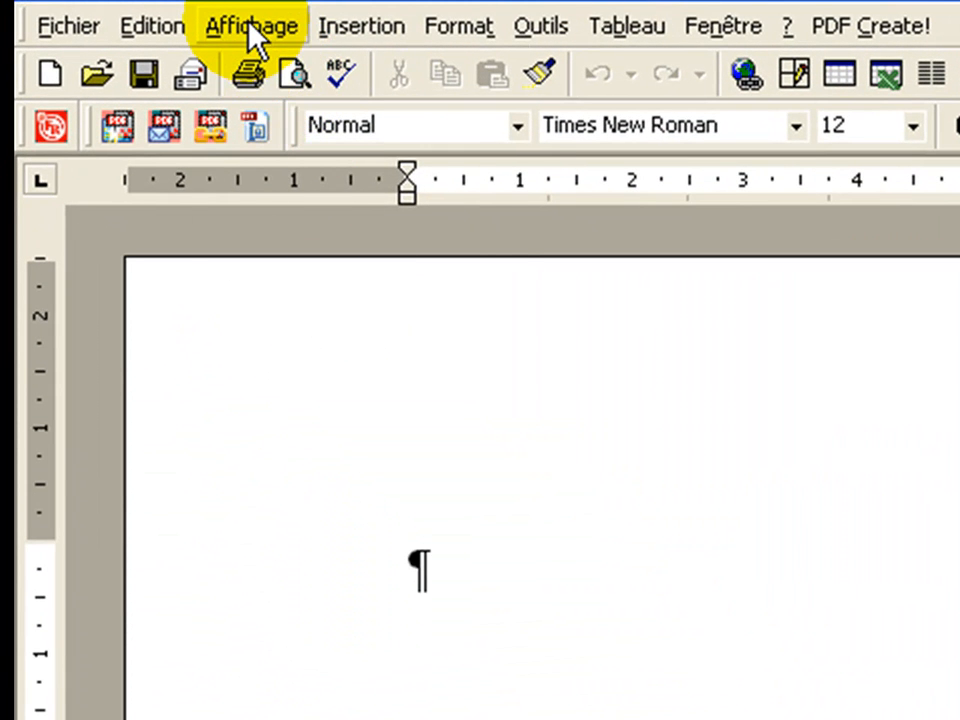
Step: Show the Dessin toolbar and place it floating along the lower edge of the document area
left_click(251, 28)
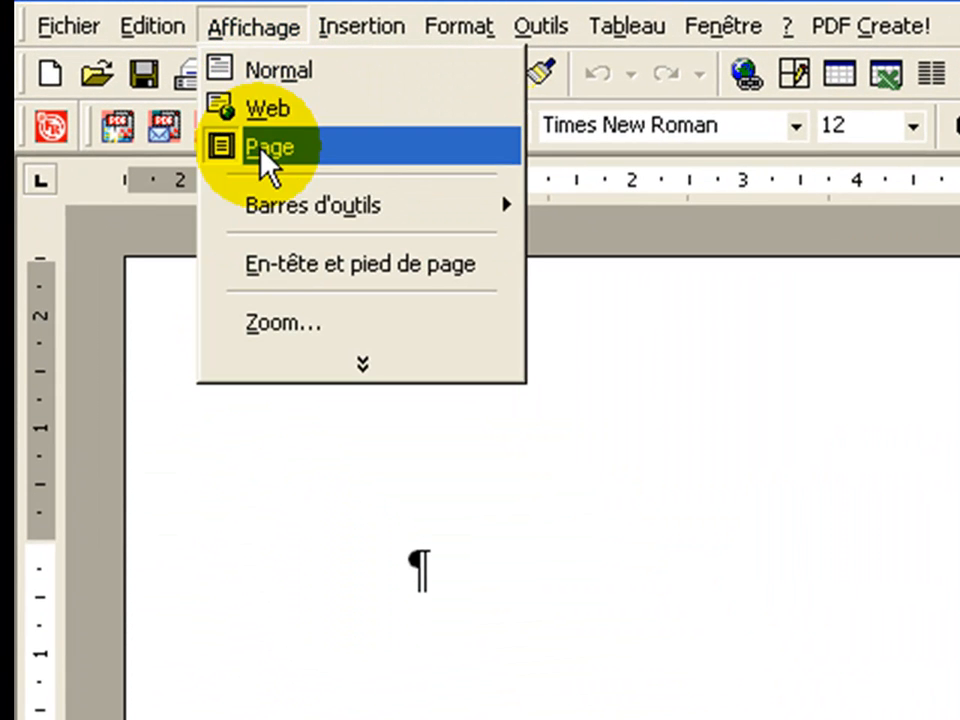
mouse_move(264, 208)
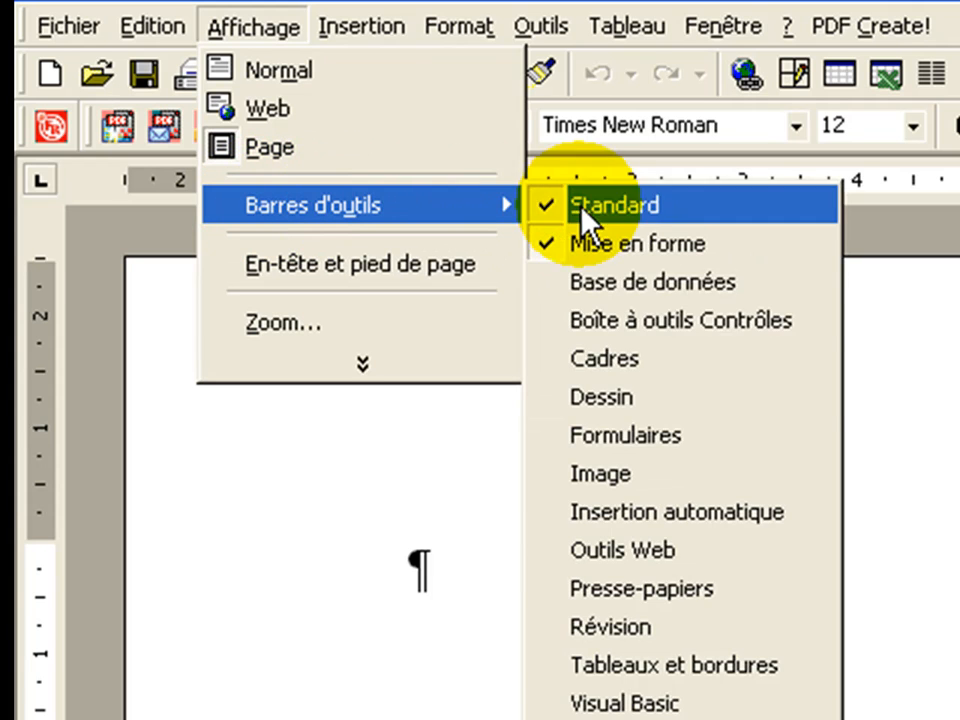
left_click(613, 396)
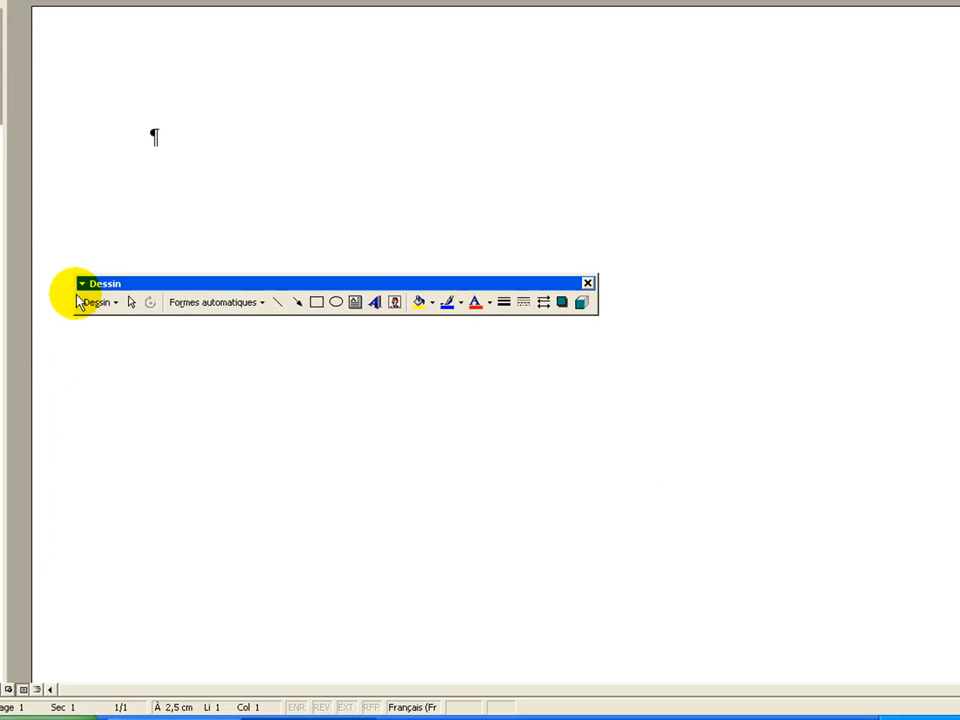
left_click_drag(71, 294, 23, 36)
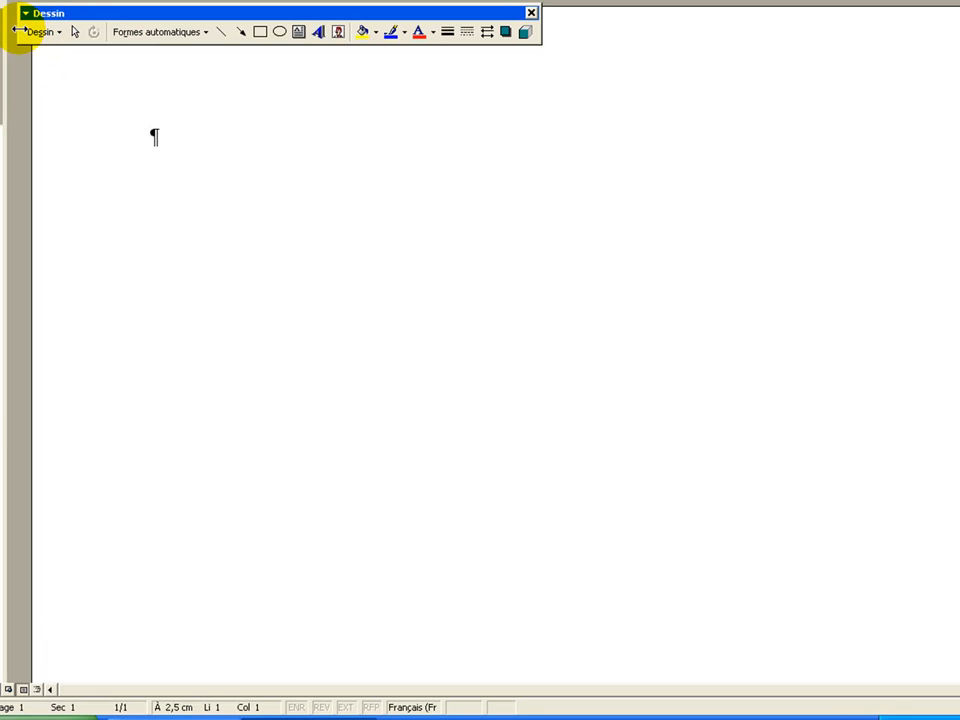
left_click_drag(23, 36, 3, 662)
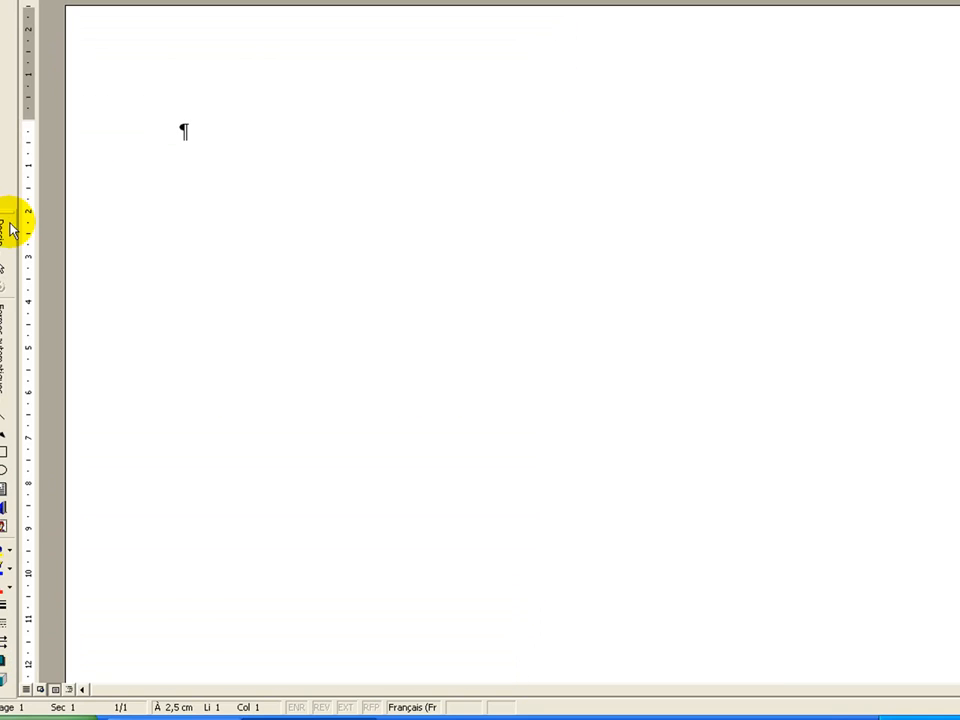
left_click_drag(5, 213, 293, 649)
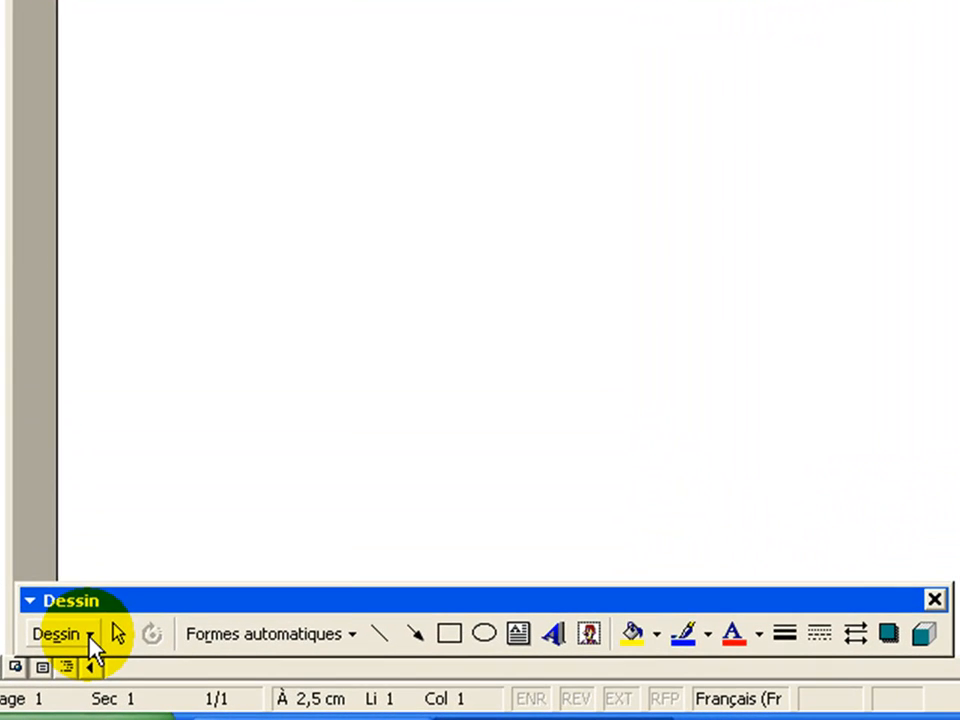
Step: Review the drawing grid settings and turn on the on-screen display of the grid
left_click(49, 672)
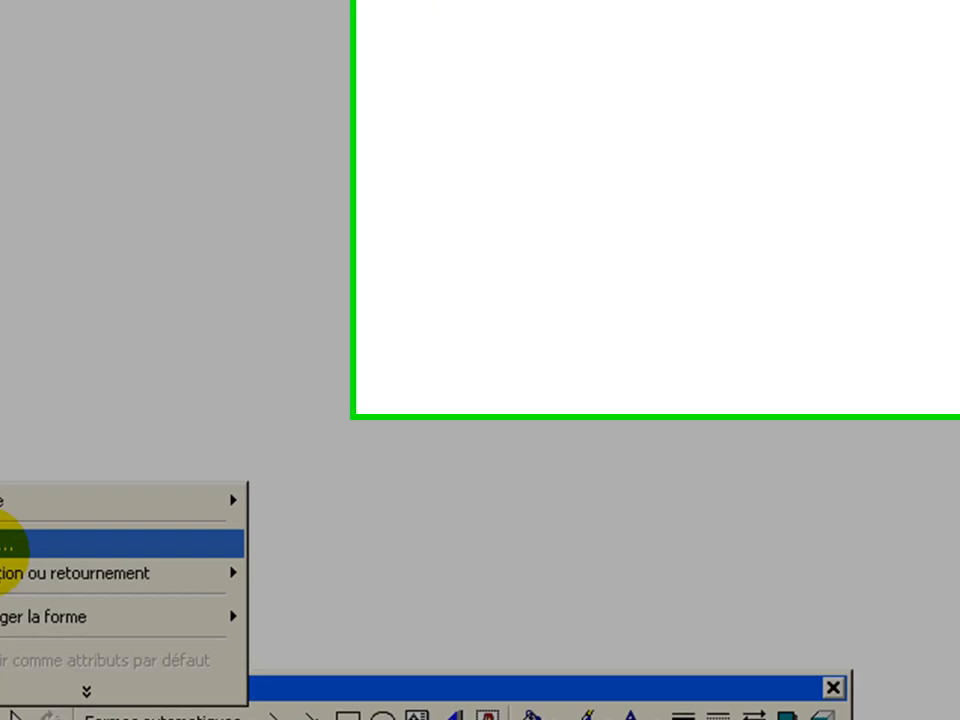
left_click(88, 456)
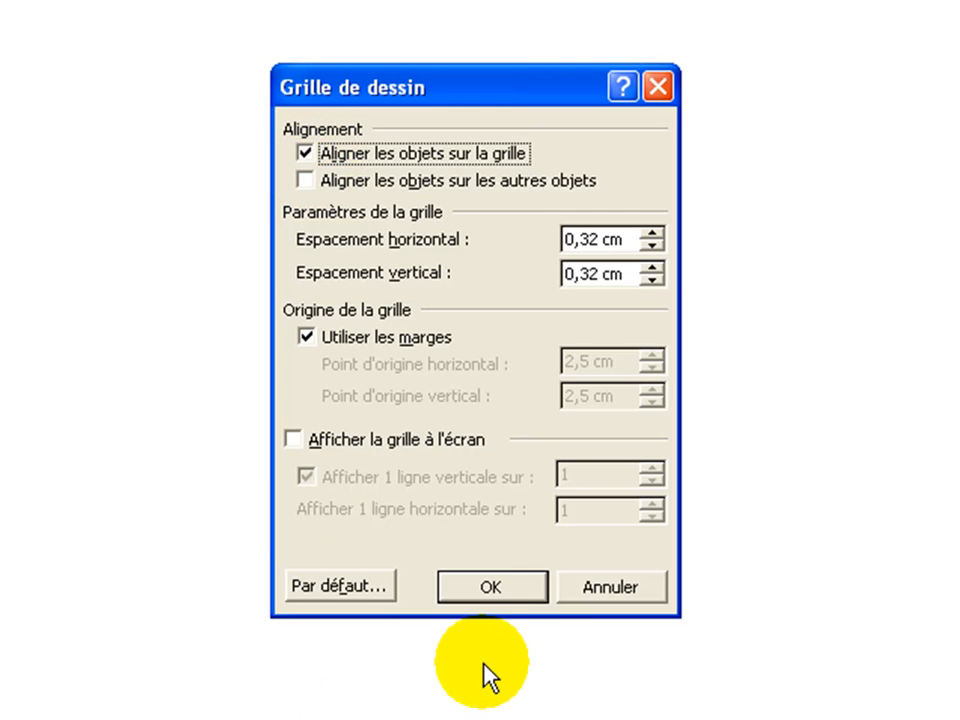
left_click(484, 588)
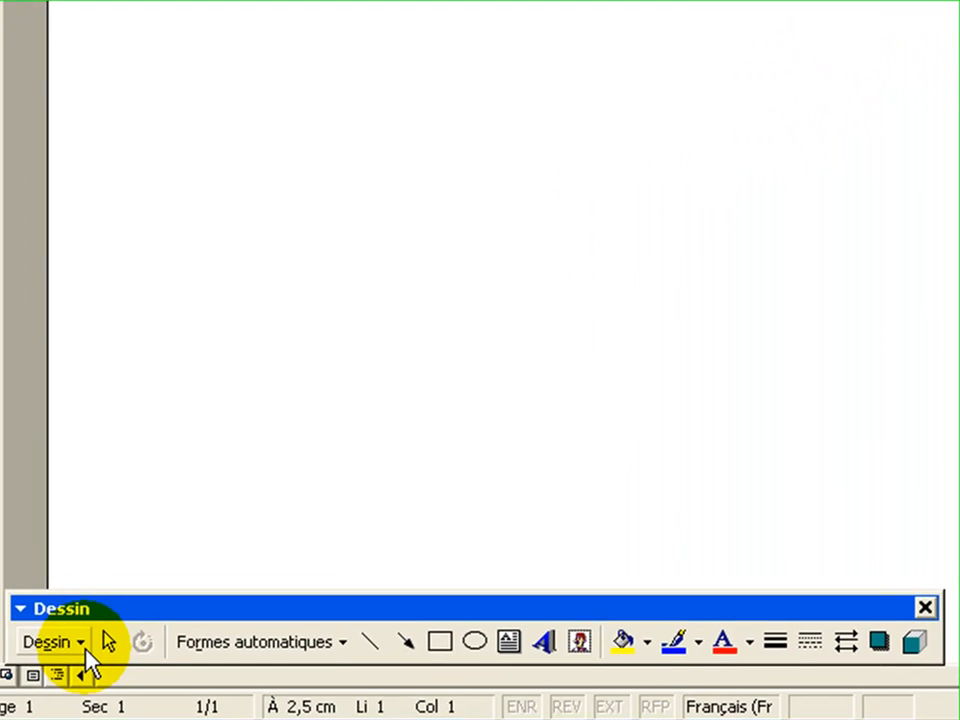
left_click(86, 645)
left_click(62, 462)
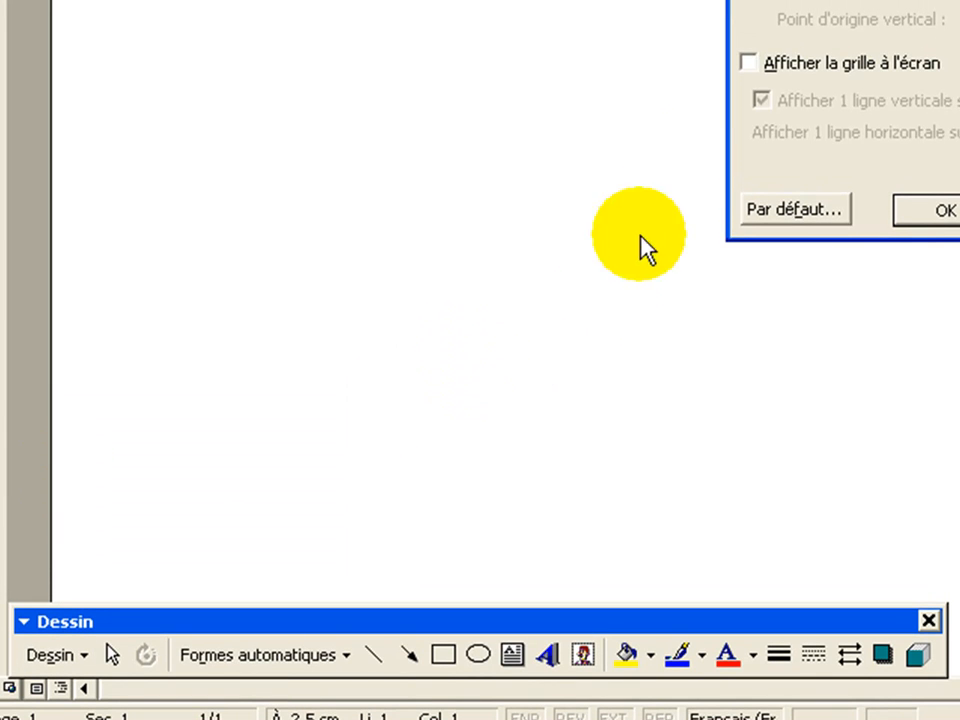
left_click(748, 56)
left_click(908, 214)
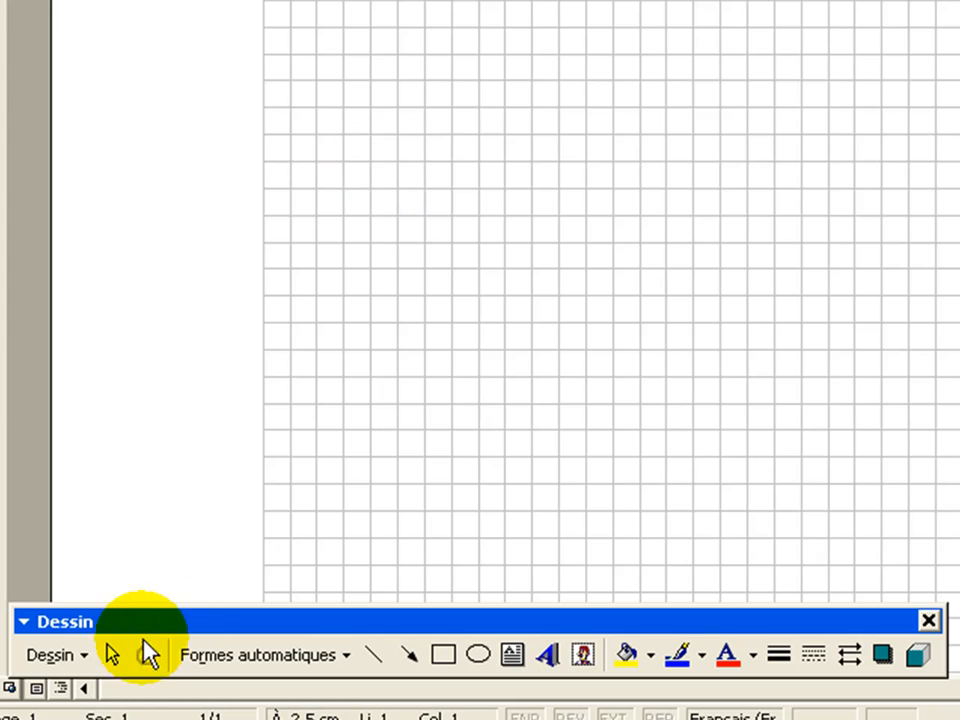
Step: Set the drawing grid's horizontal and vertical spacing to 0,7 cm each
left_click(78, 660)
left_click(108, 478)
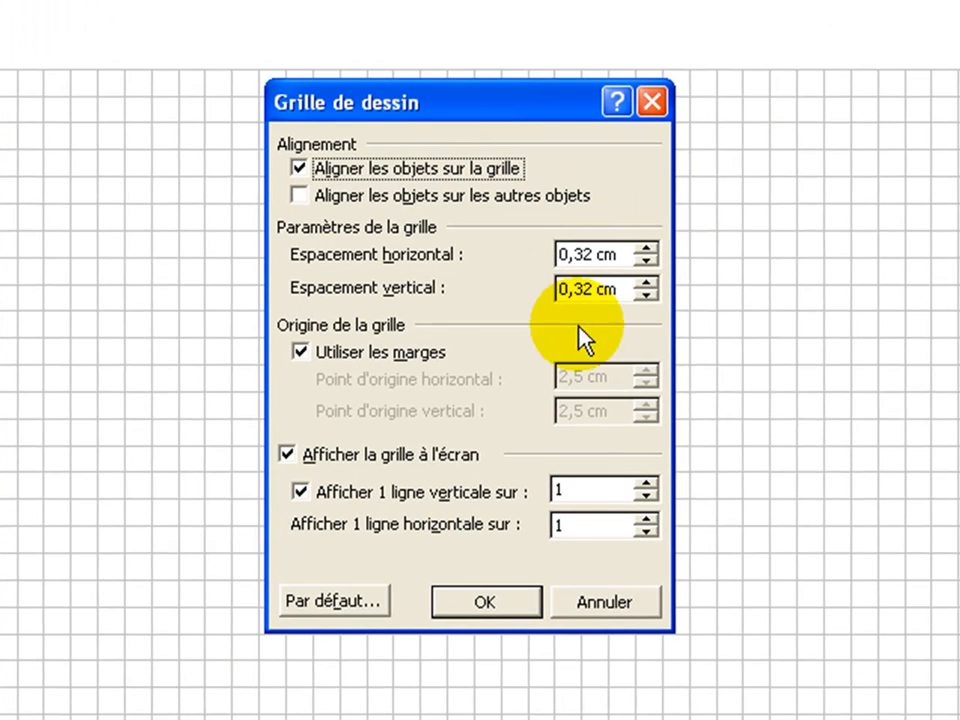
left_click(647, 249)
left_click(647, 249)
left_click(645, 249)
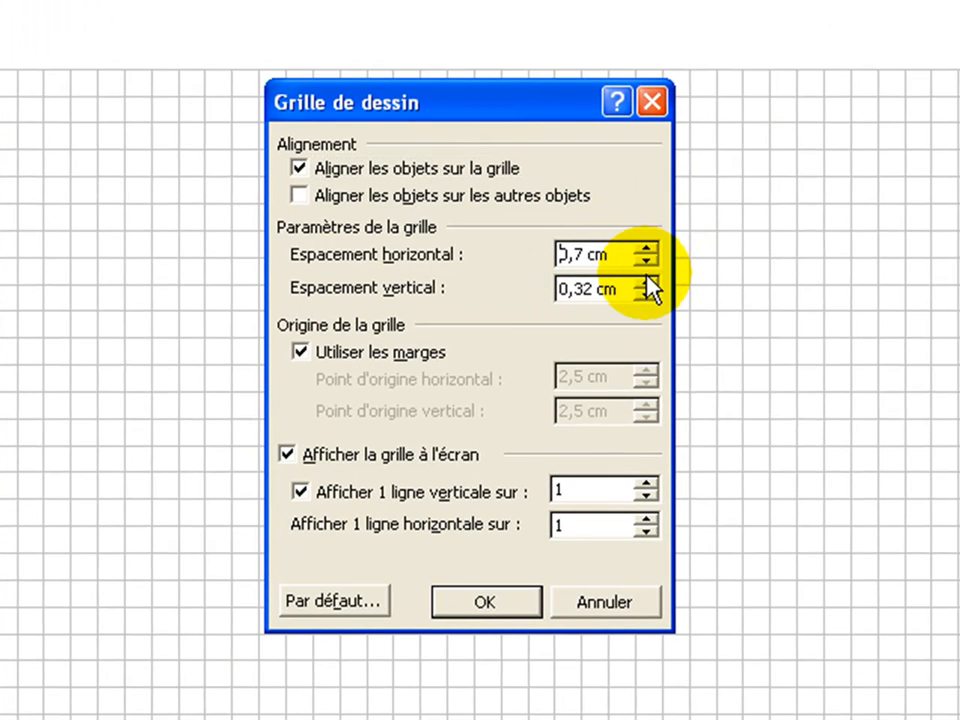
left_click(645, 283)
left_click(645, 283)
left_click(645, 283)
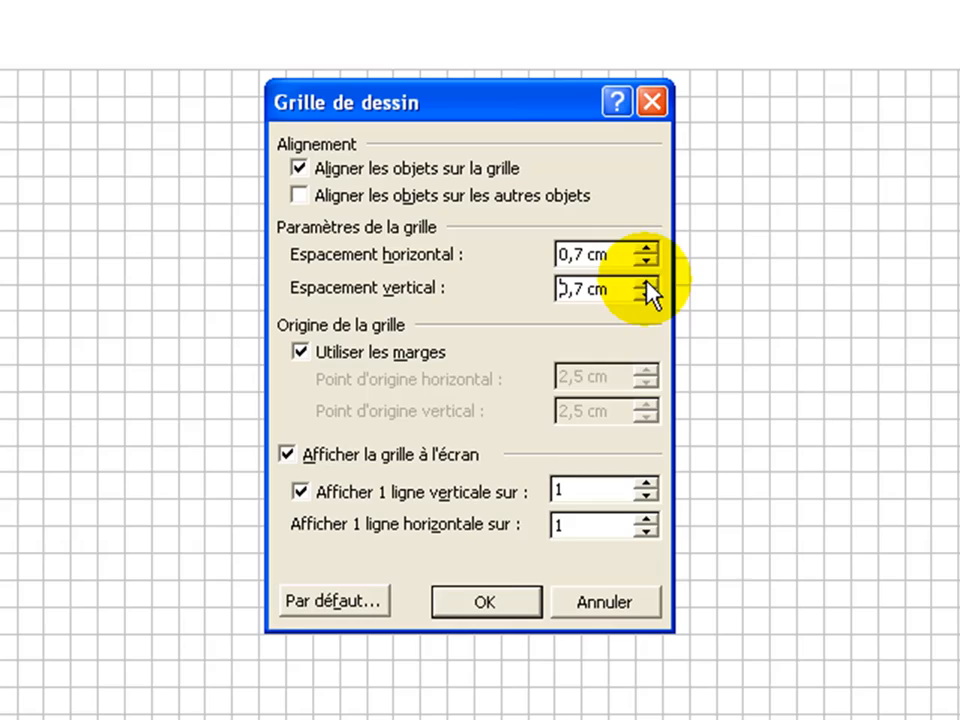
left_click(484, 602)
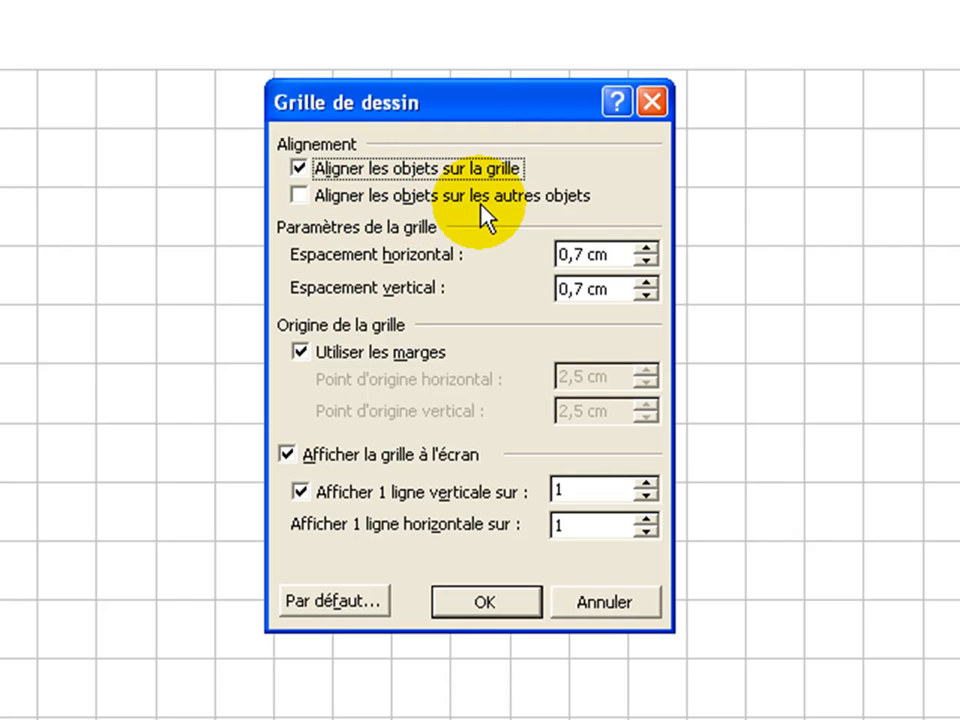
Step: Turn off aligning objects to the grid and display one vertical grid line out of every 3
left_click(297, 170)
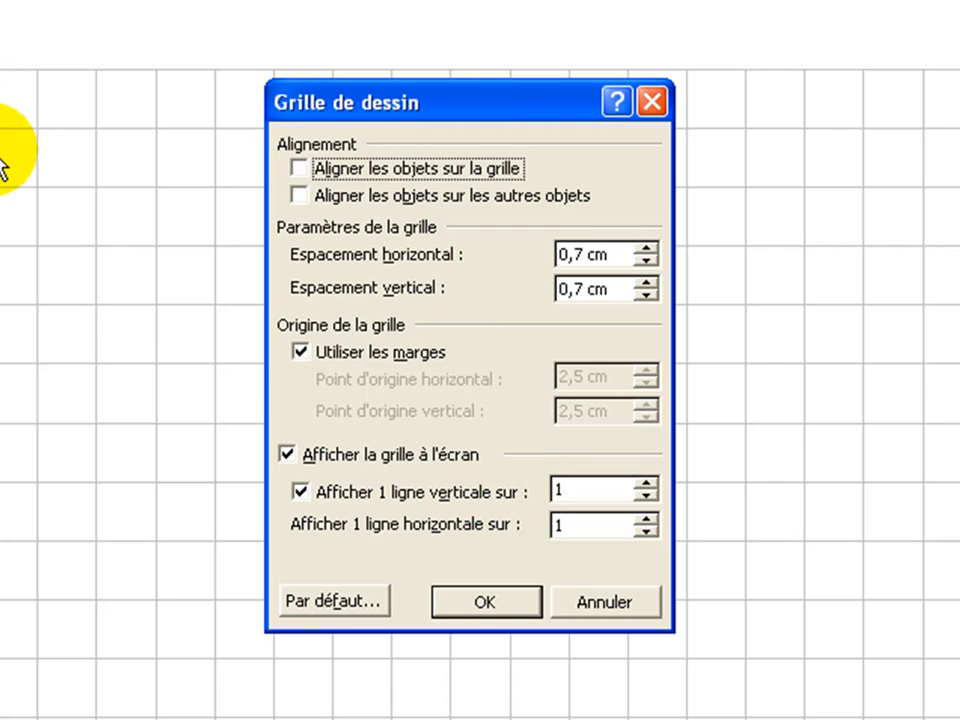
left_click(646, 482)
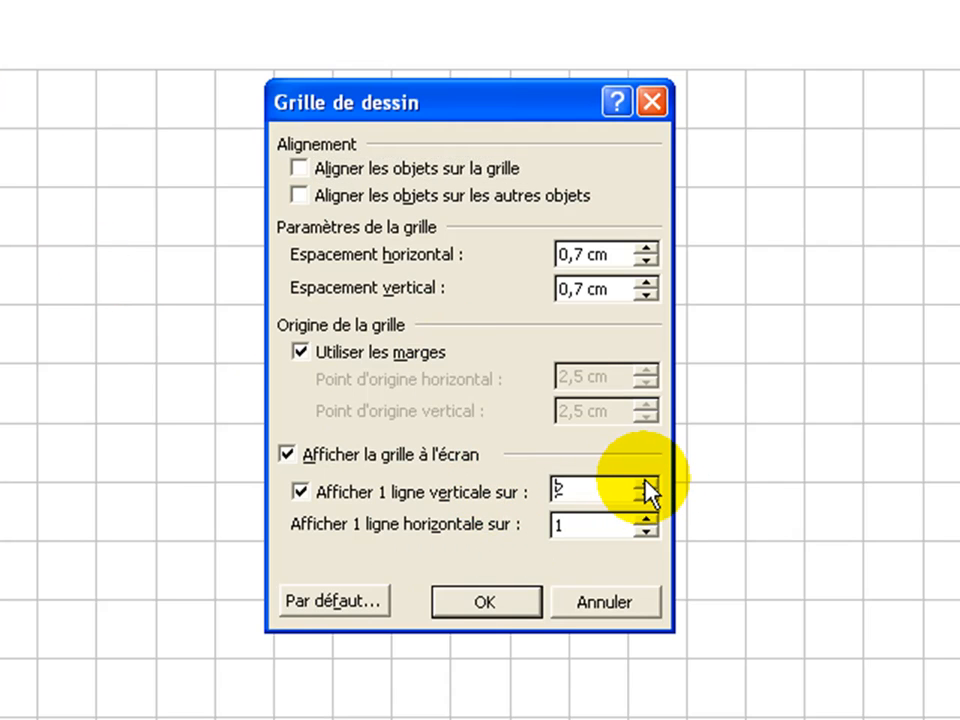
left_click(646, 482)
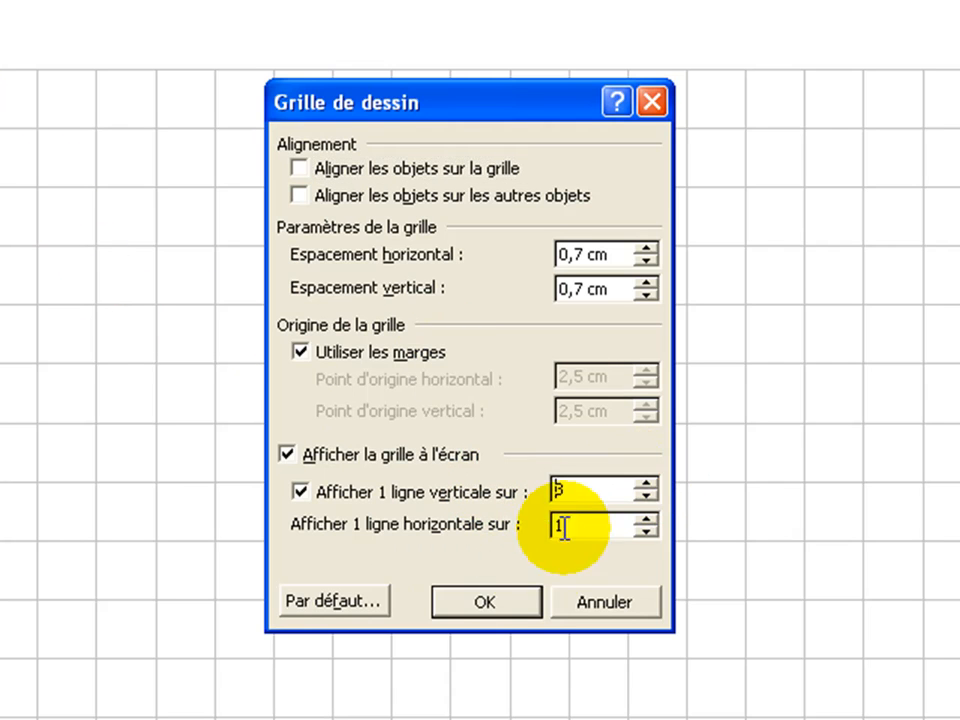
left_click(484, 604)
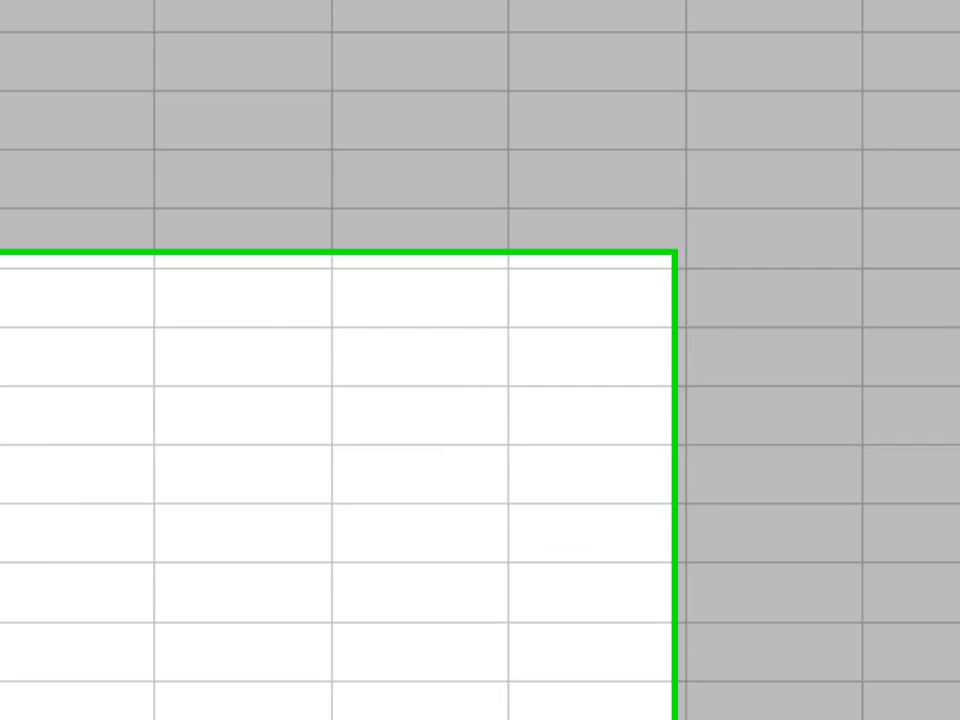
Step: Set the drawing grid to display every vertical line, with an interval of 1
left_click(79, 648)
left_click(81, 646)
left_click(101, 636)
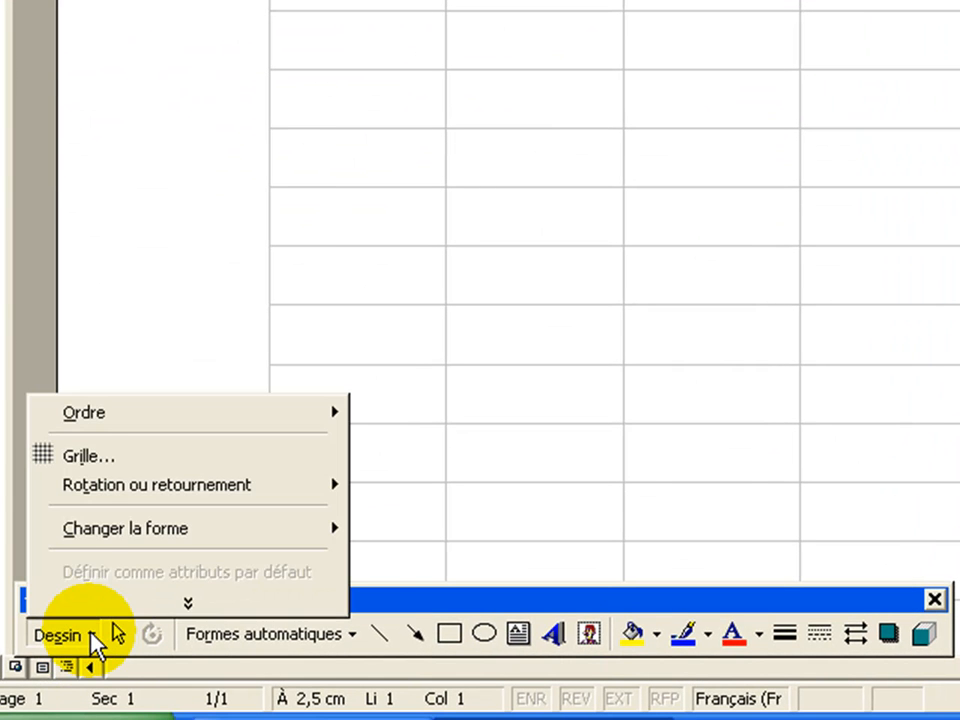
left_click(82, 460)
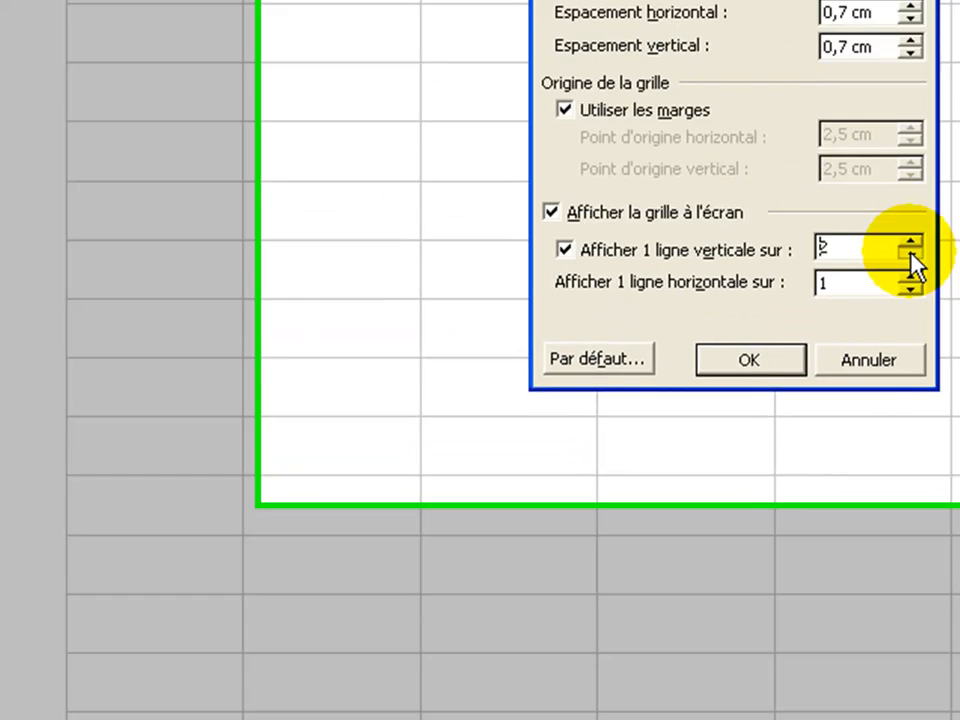
left_click(958, 94)
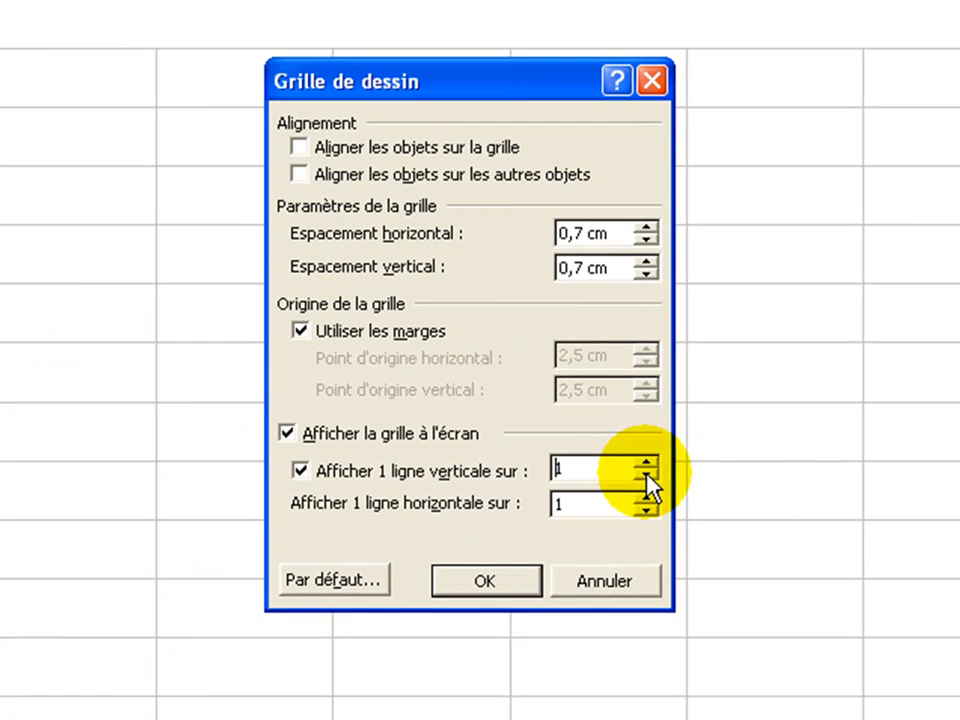
left_click(485, 582)
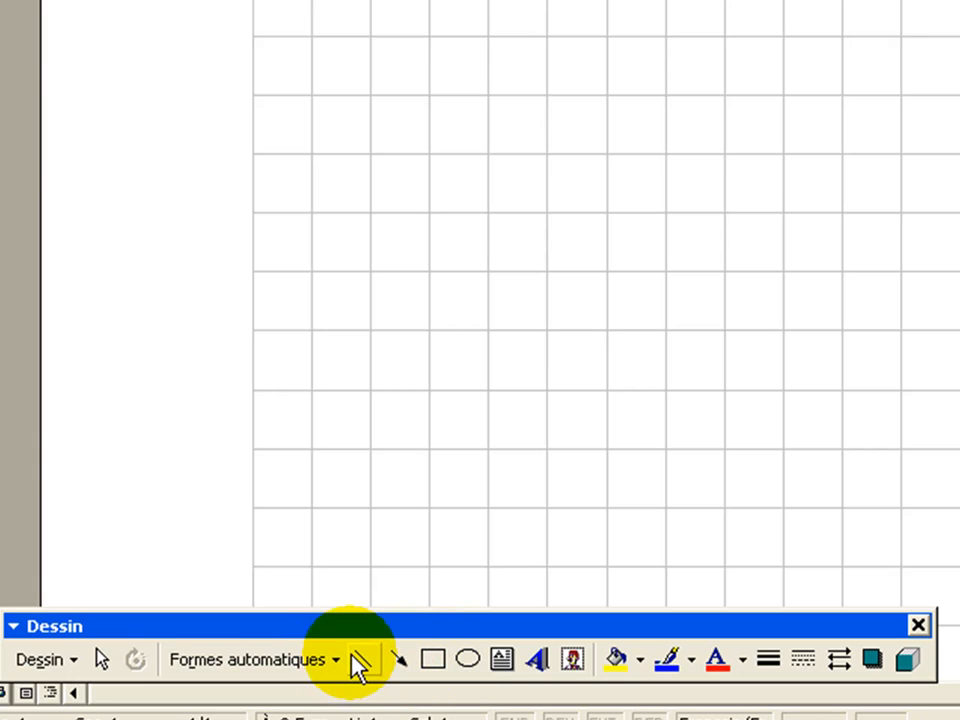
Step: Draw a rectangle about five by three grid squares near the page's upper margin and nudge it slightly off the grid lines
left_click(433, 662)
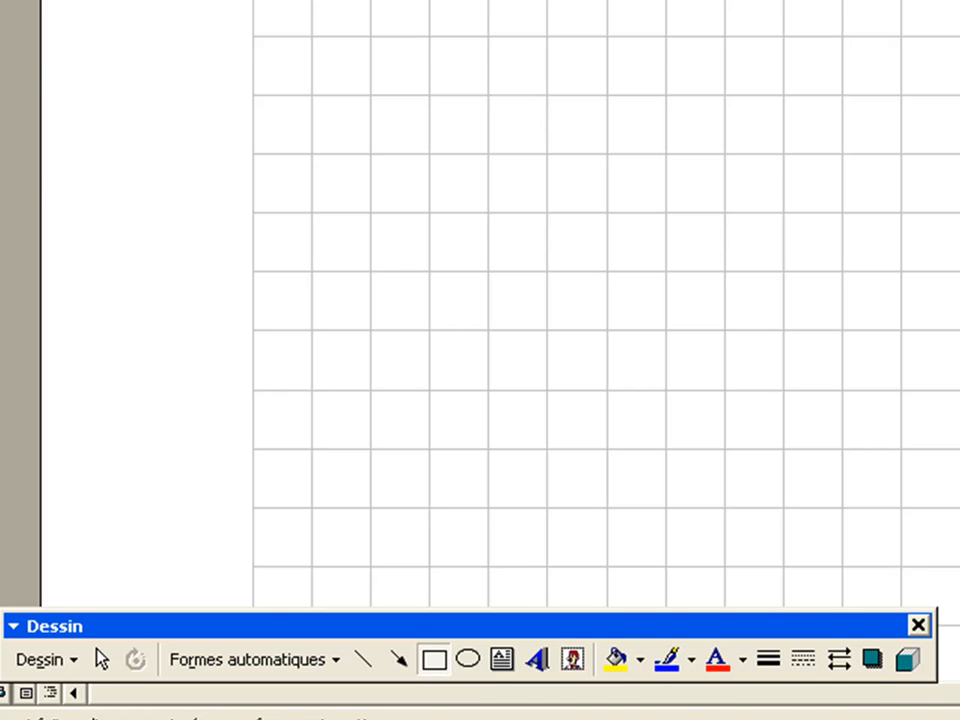
left_click_drag(622, 0, 694, 6)
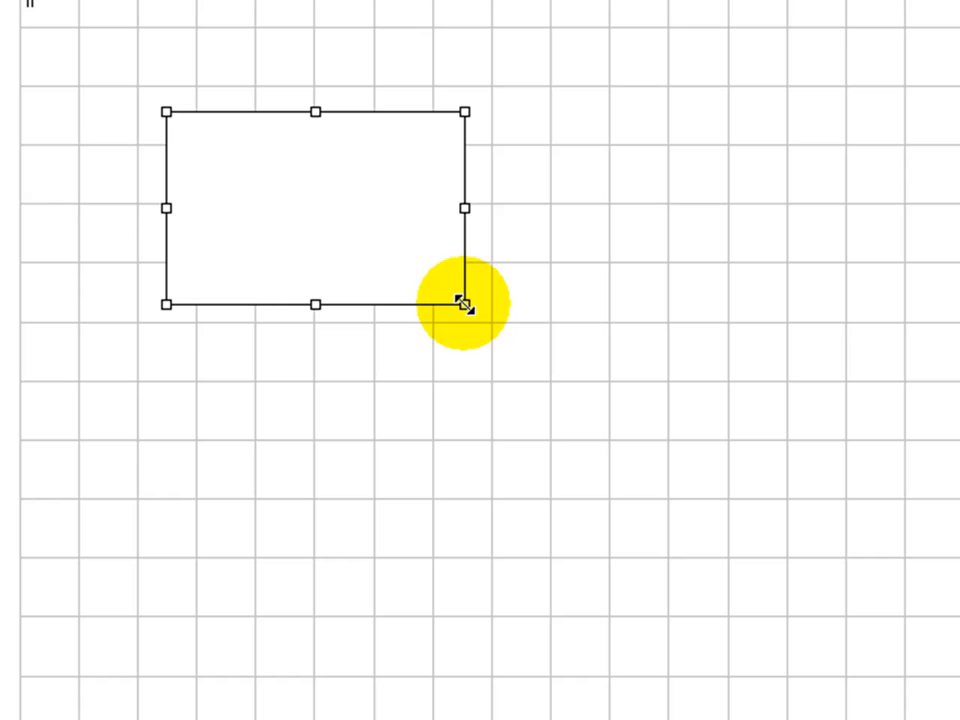
mouse_move(358, 253)
left_mouse_down()
mouse_move(332, 229)
mouse_move(364, 249)
left_mouse_up()
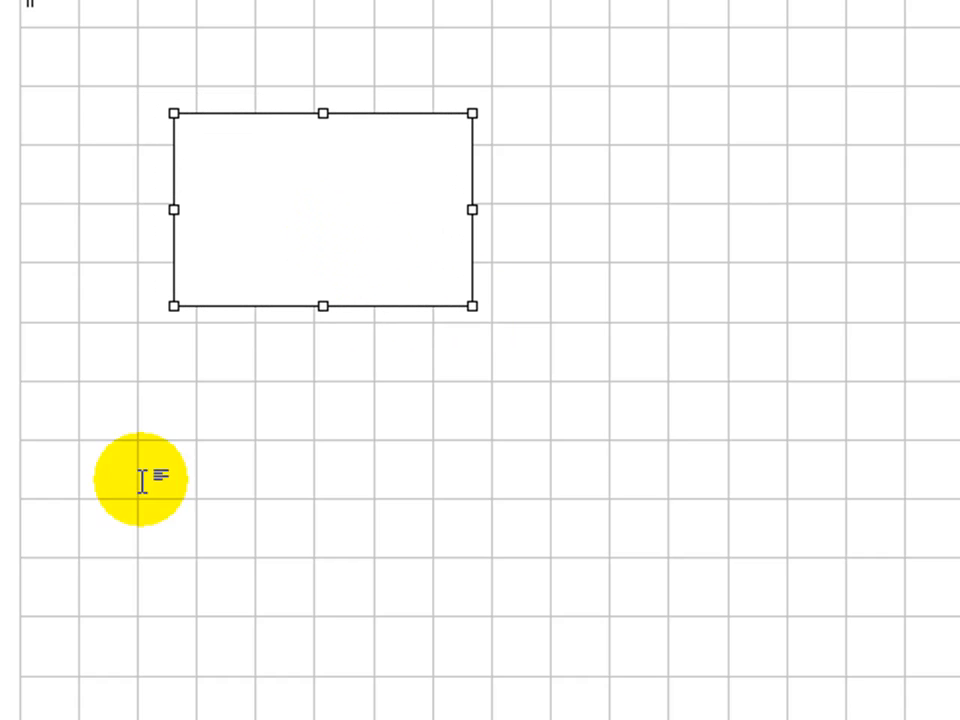
left_click(261, 420)
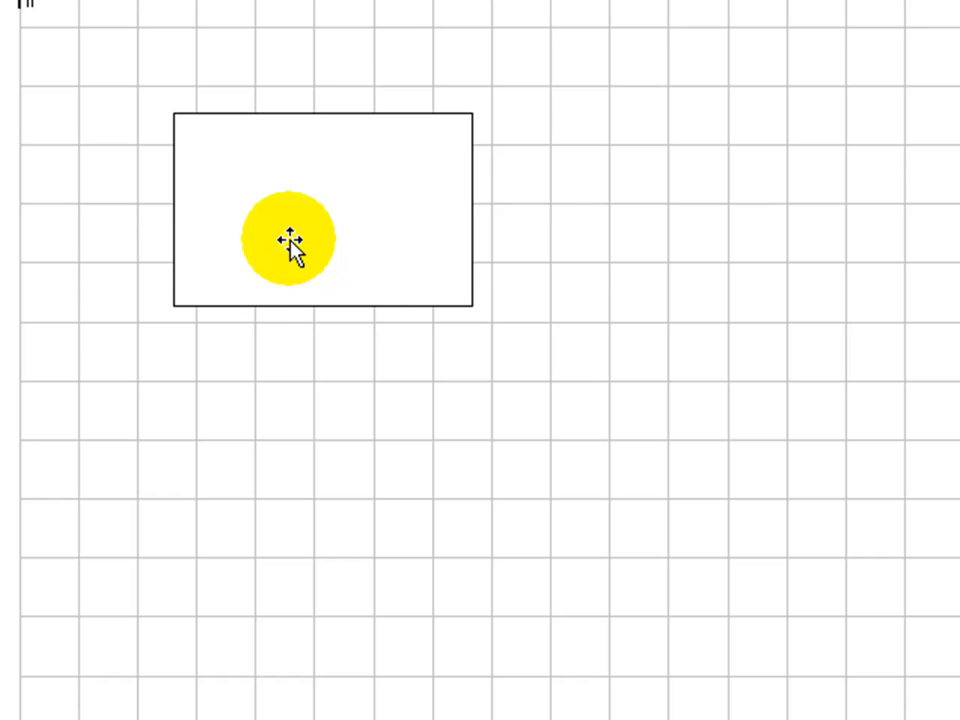
Step: Fill the rectangle with bright green, and replace that fill with orange
left_click(239, 287)
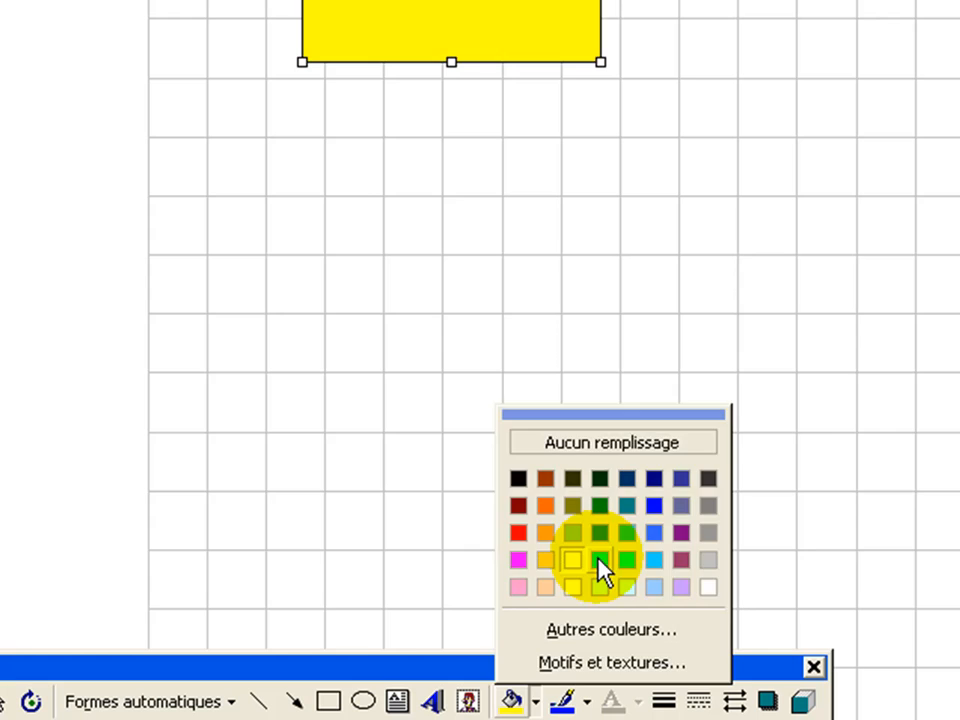
left_click(600, 562)
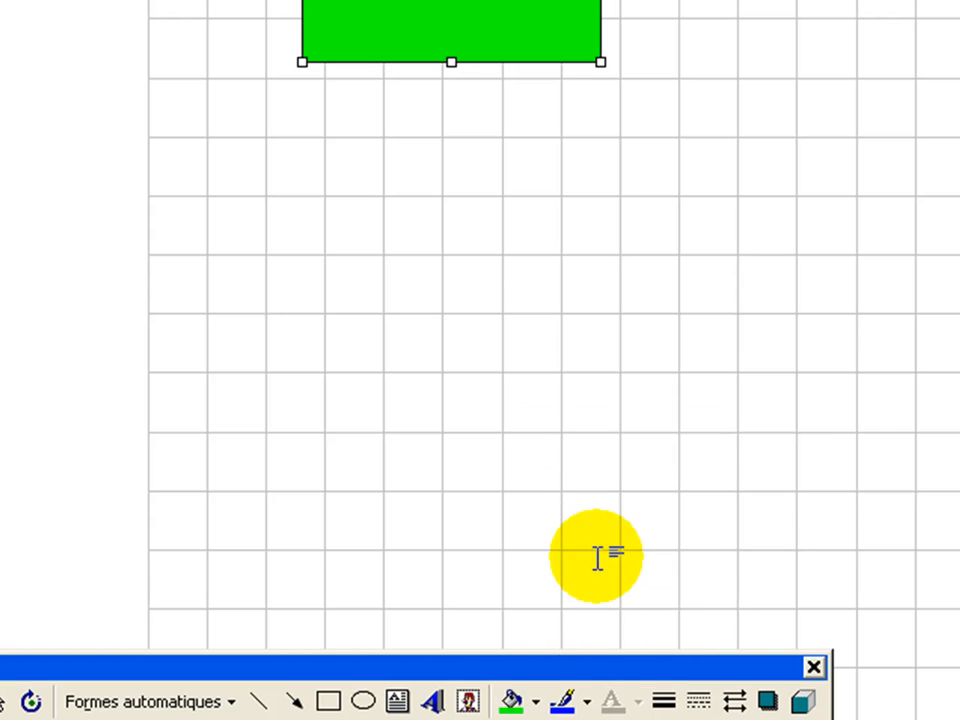
left_click(535, 702)
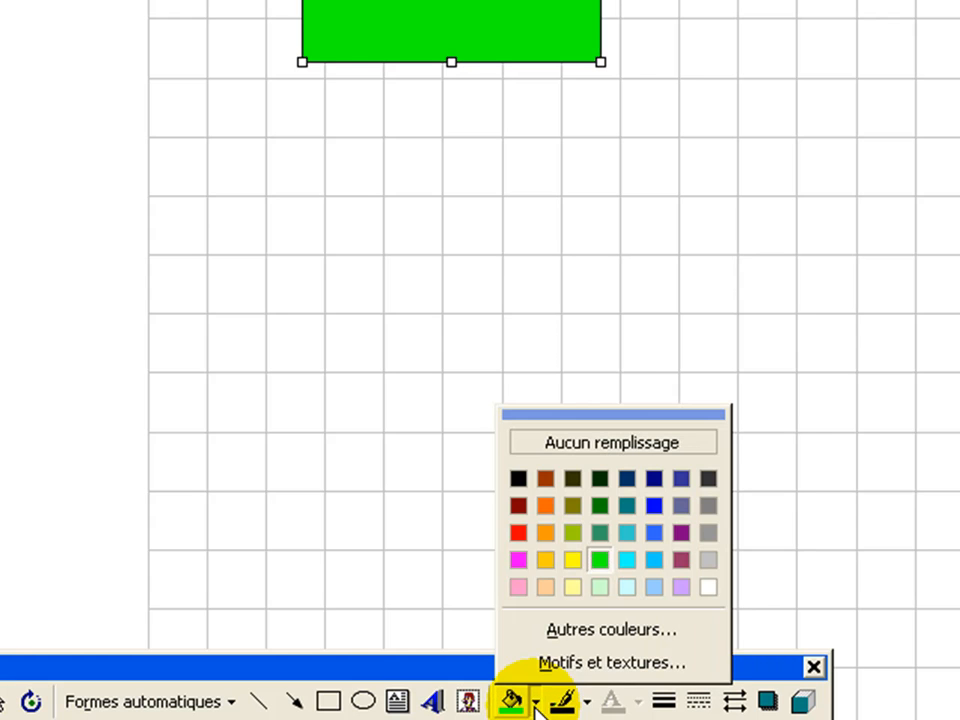
left_click(545, 507)
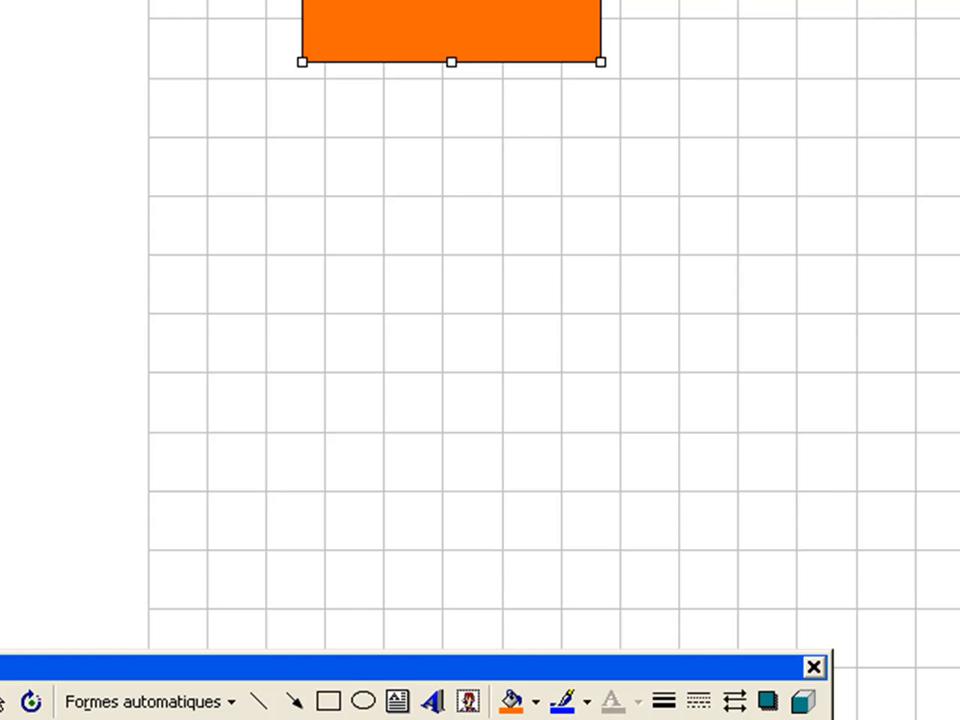
Step: Add the text "Je suis le plus beau" inside the orange rectangle
left_click(399, 56)
right_click(375, 1)
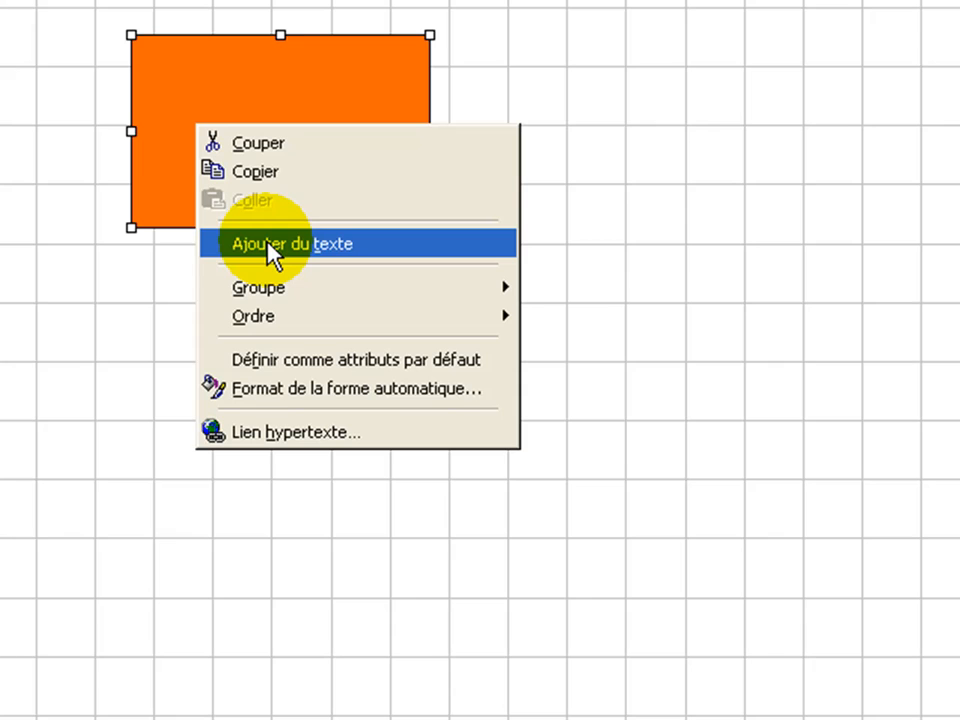
left_click(268, 250)
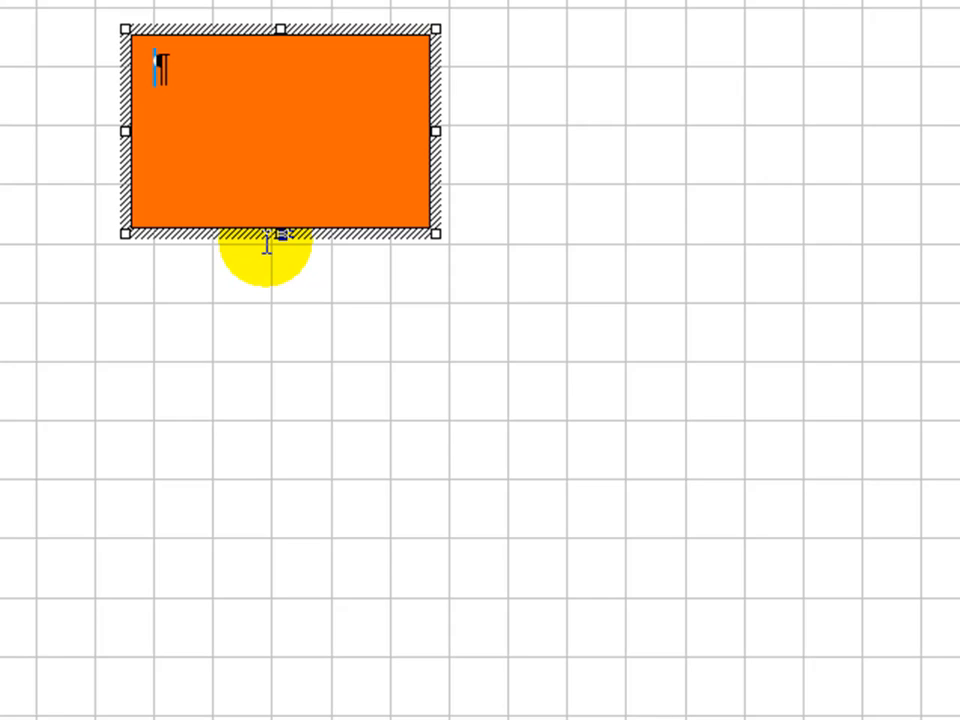
type("Je suis")
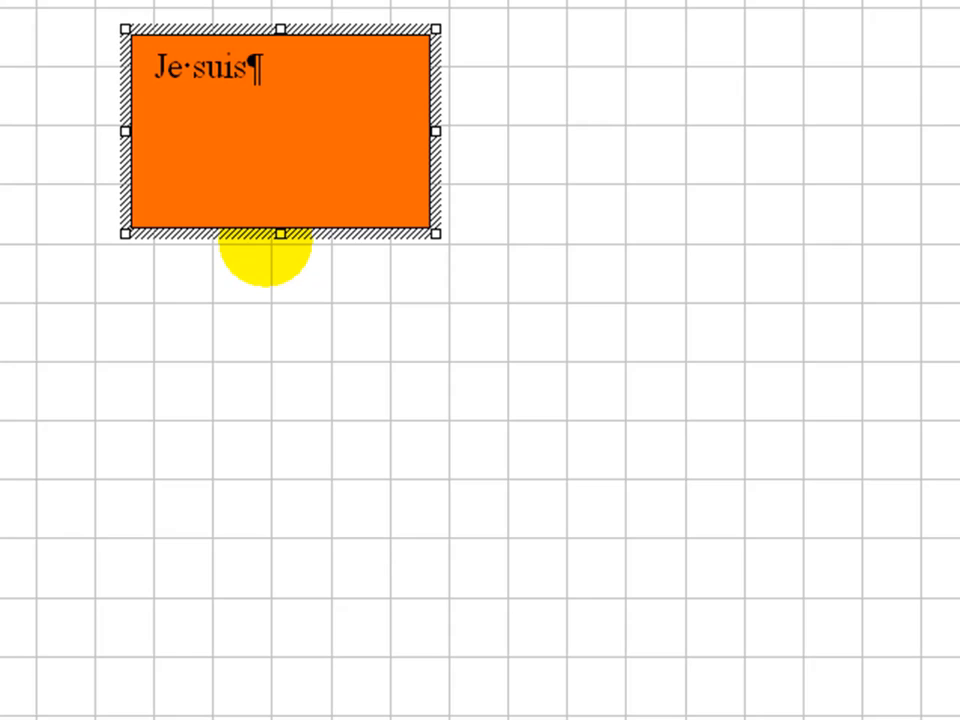
type(" le")
type(" plu")
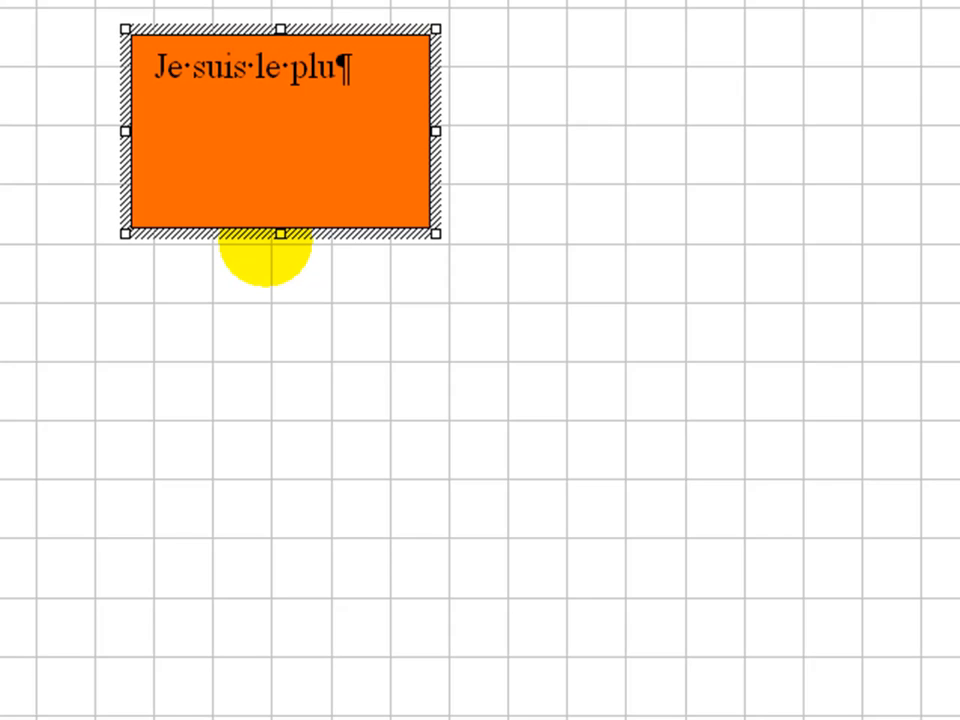
type("s beau")
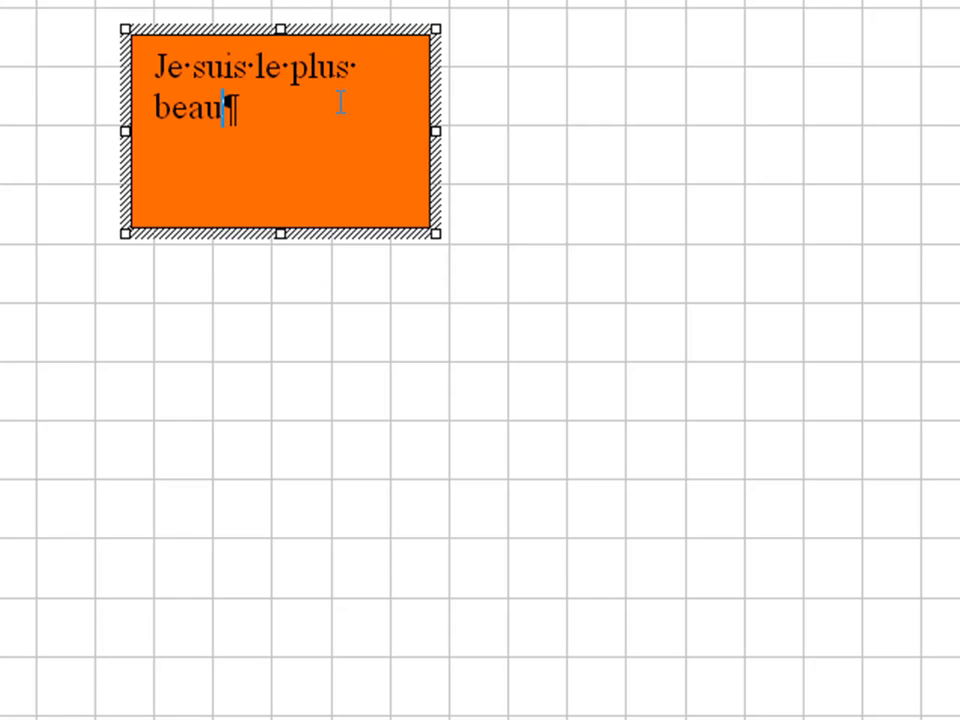
left_click(318, 271)
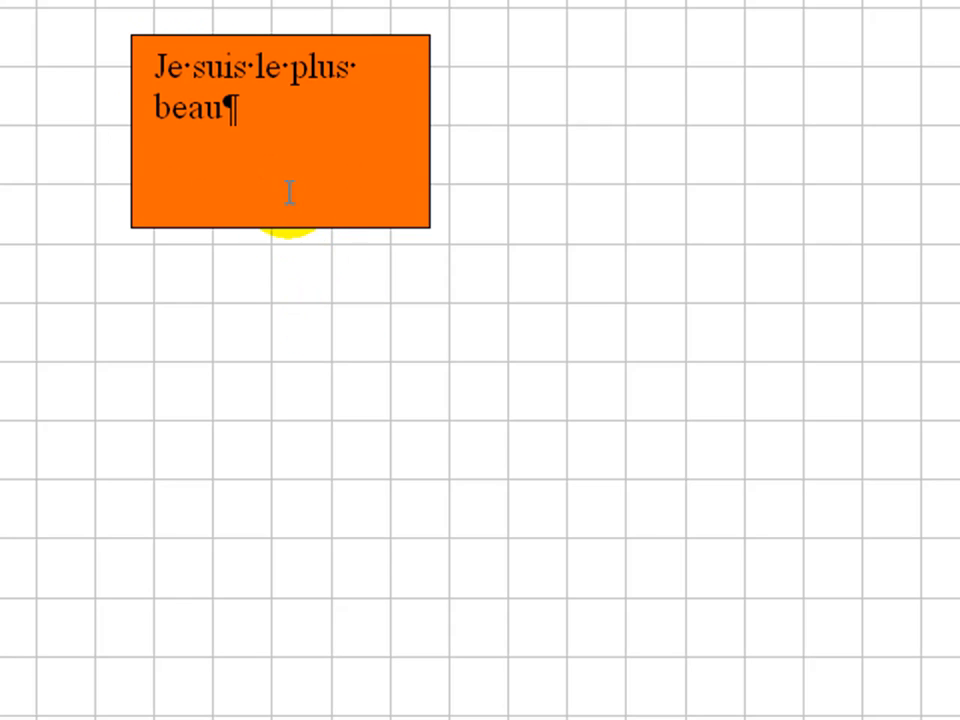
Step: Shrink the orange rectangle around its text to about four grid squares wide and just under two high
left_click(272, 226)
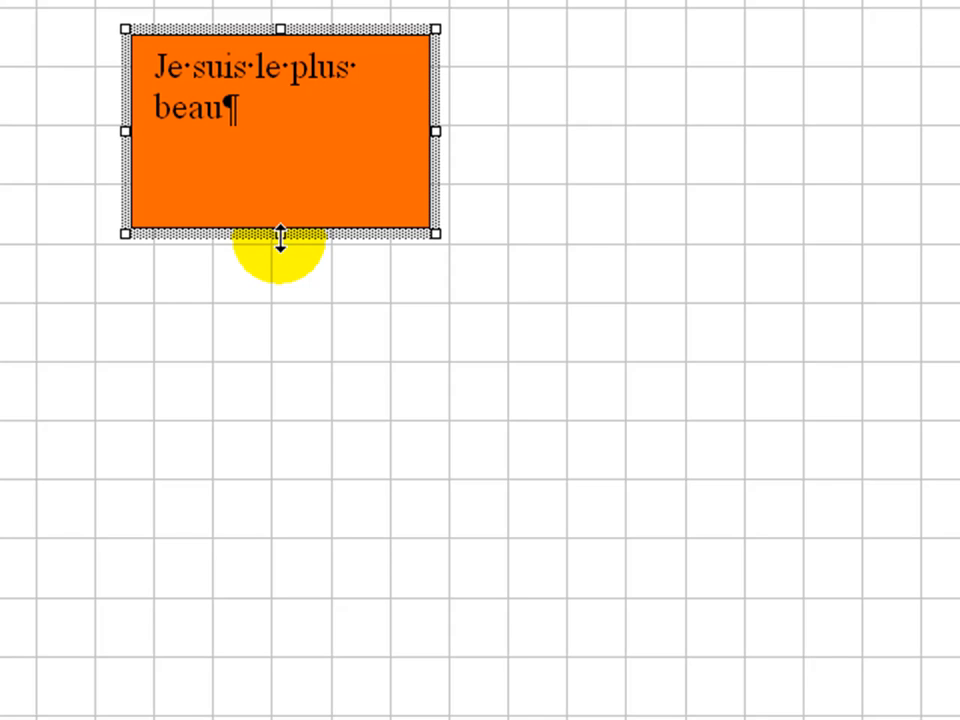
left_click_drag(280, 236, 275, 150)
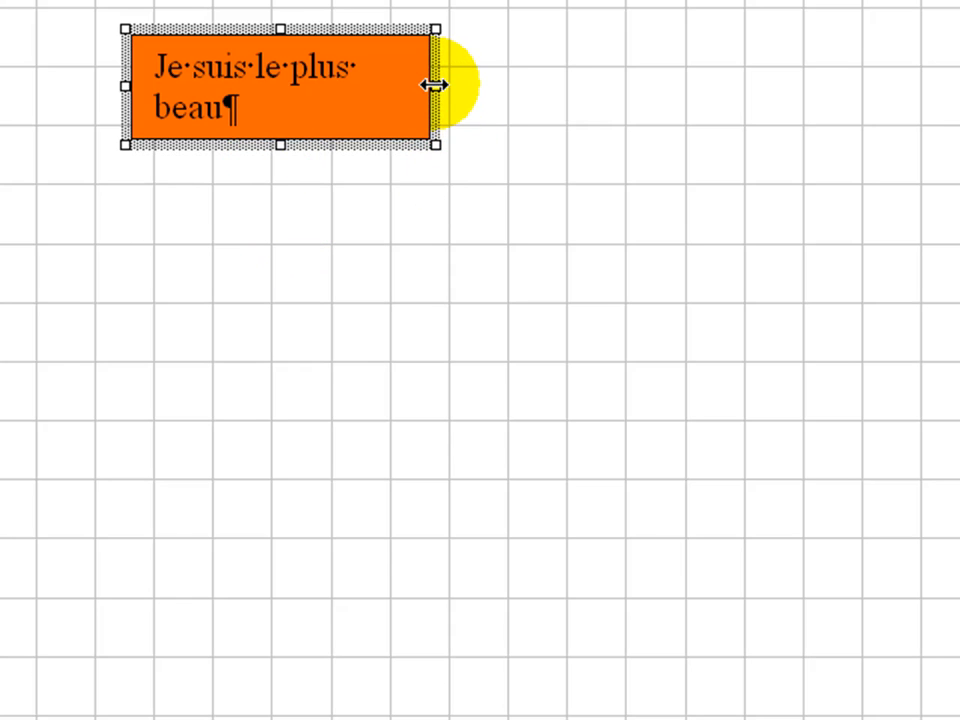
left_click_drag(435, 86, 371, 86)
left_click(306, 238)
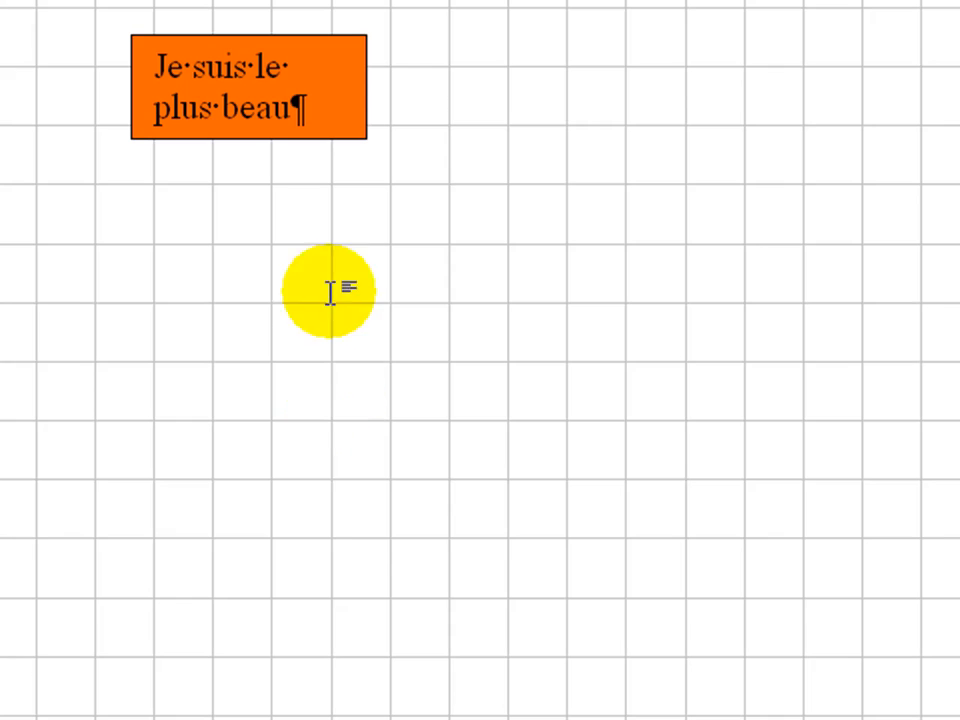
Step: Set the orange rectangle's formatting as the default attributes for new shapes
right_click(352, 131)
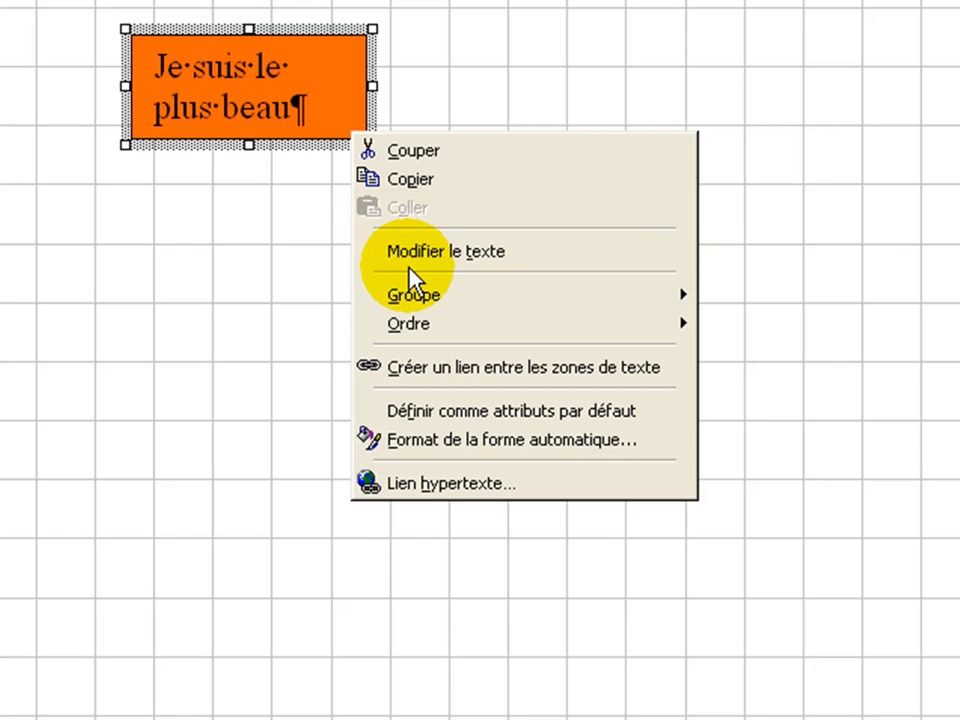
left_click(433, 420)
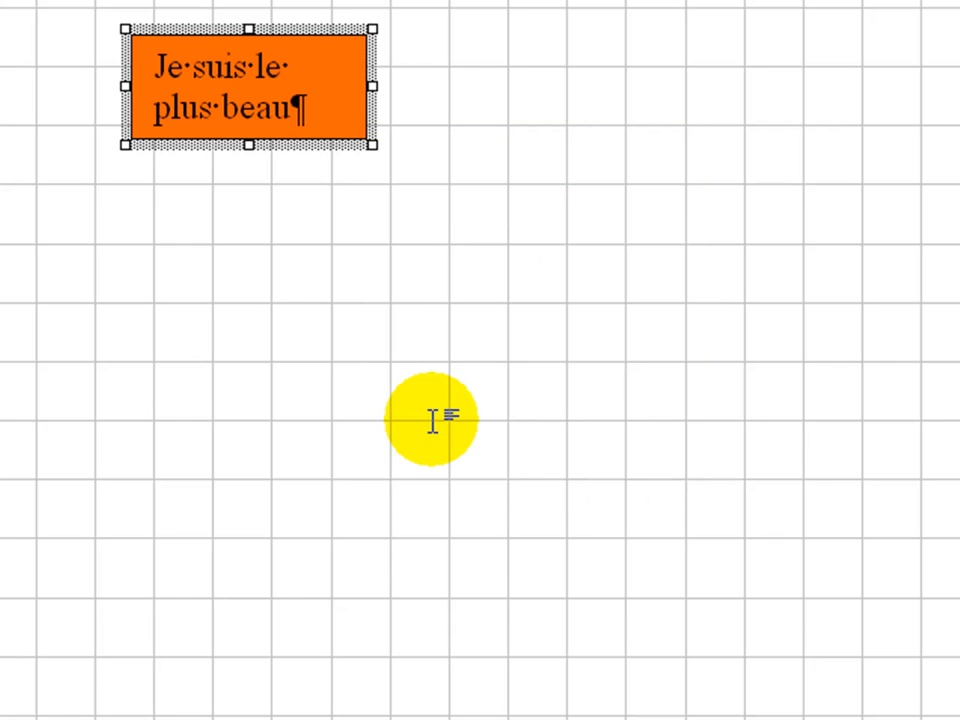
left_click(336, 171)
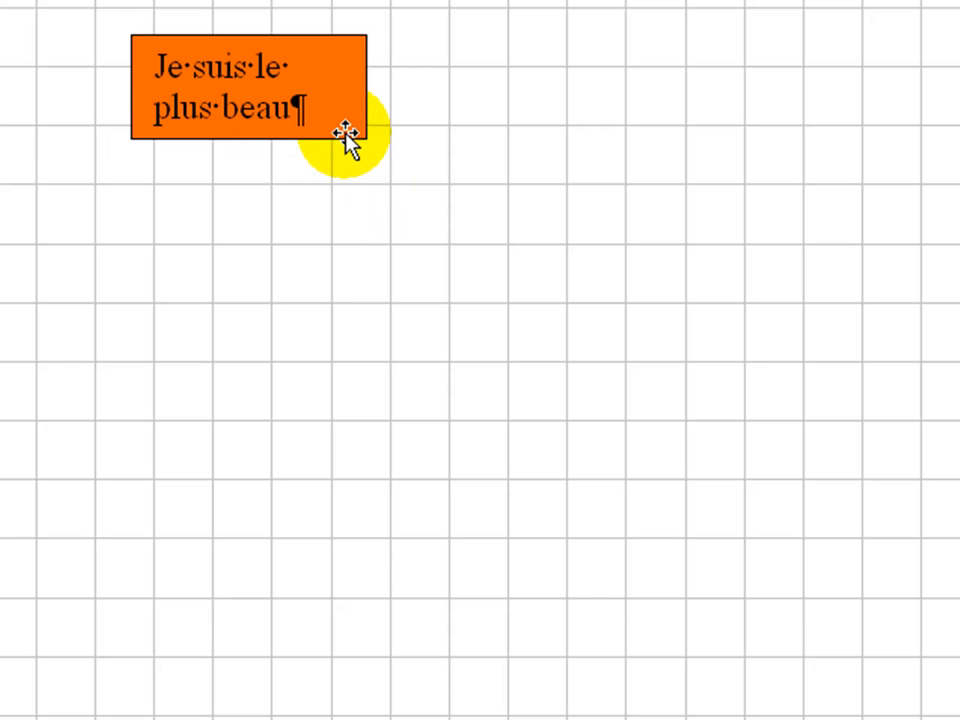
Step: Colour the orange rectangle's outline yellow
left_click(345, 137)
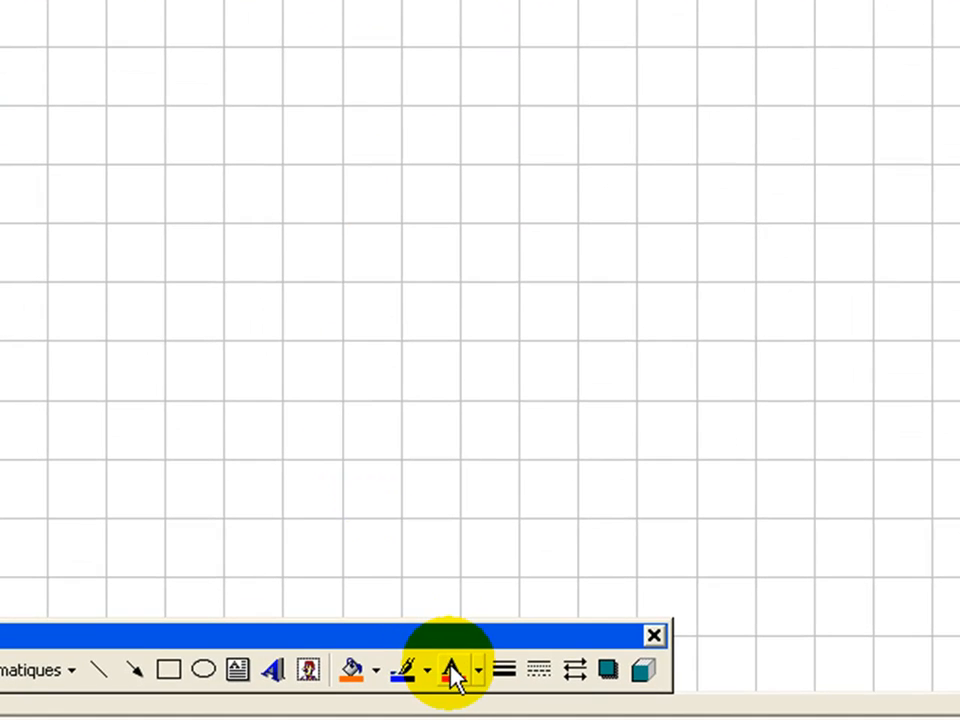
left_click(428, 670)
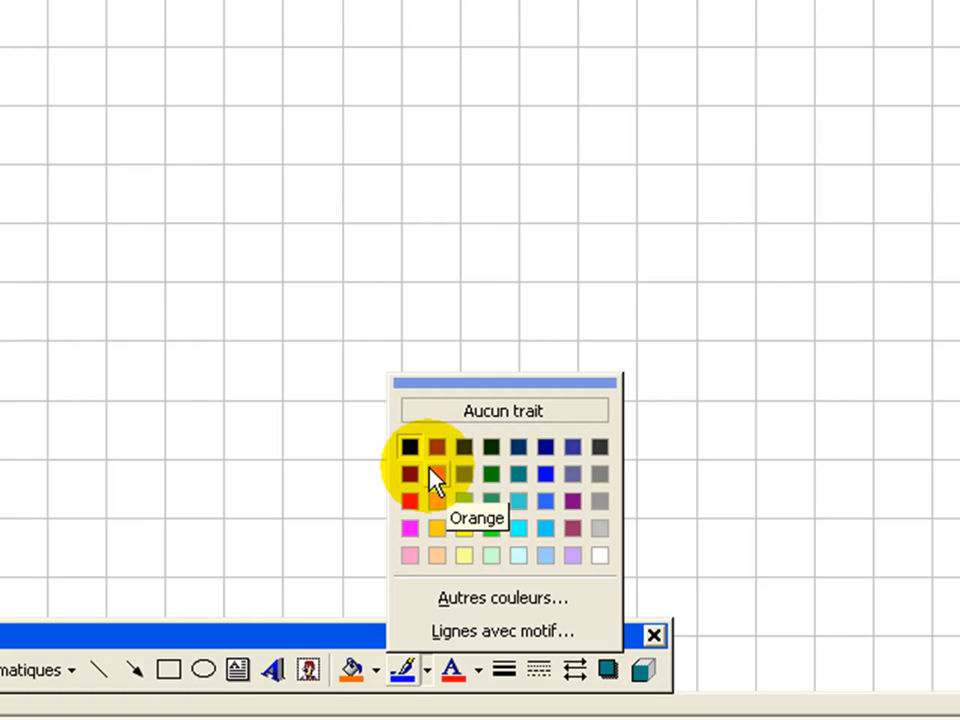
left_click(466, 543)
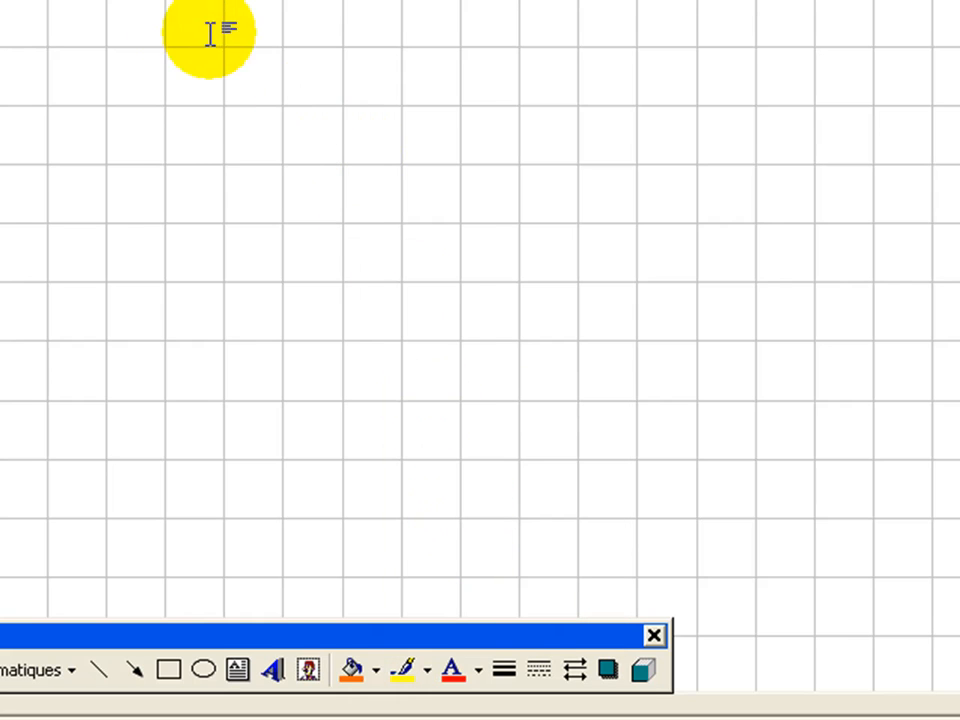
Step: Change the orange rectangle's outline colour to blue
left_click(425, 676)
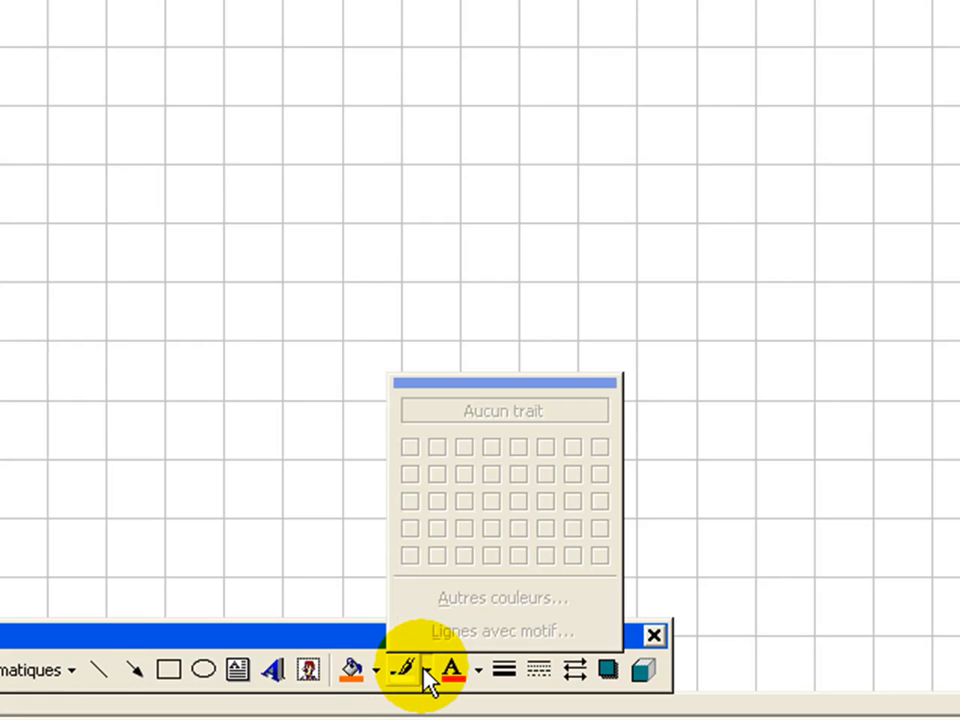
left_click(418, 686)
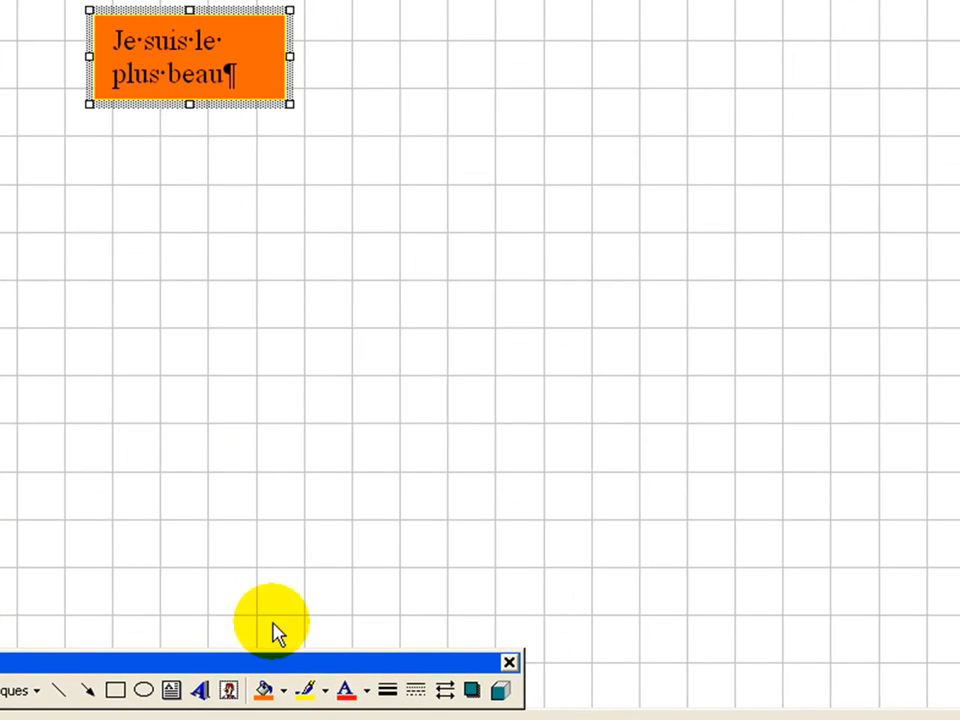
left_click(326, 692)
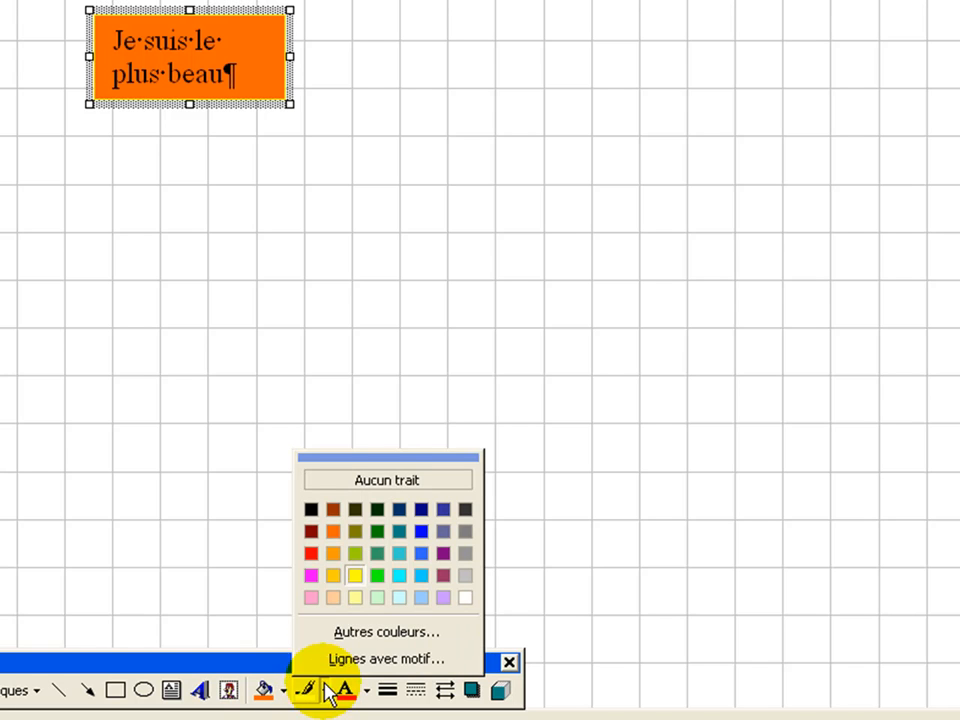
left_click(421, 534)
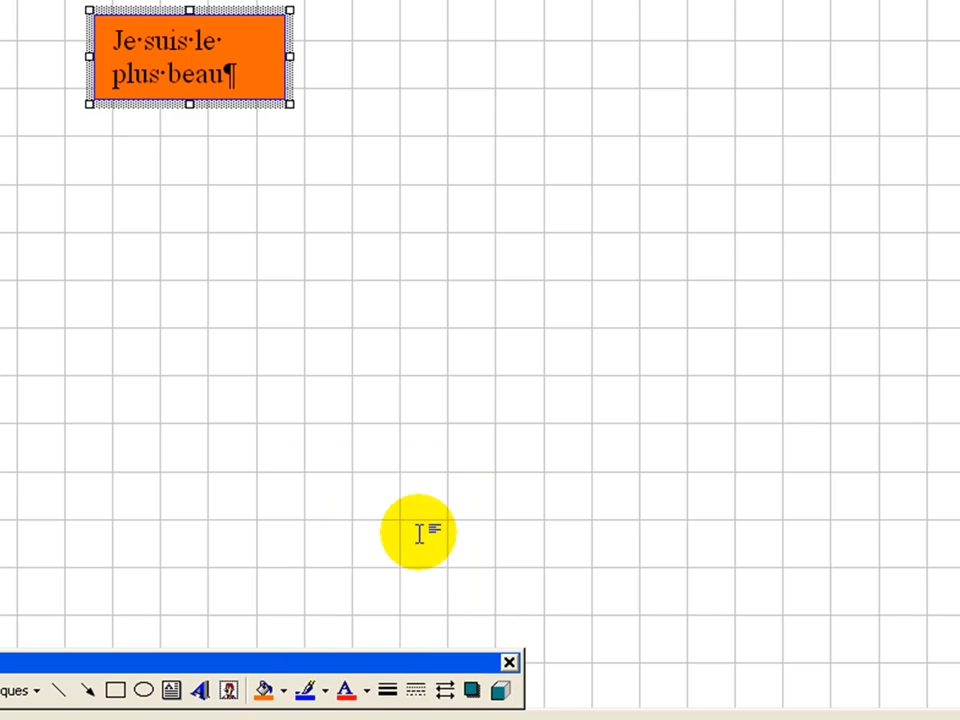
left_click(257, 339)
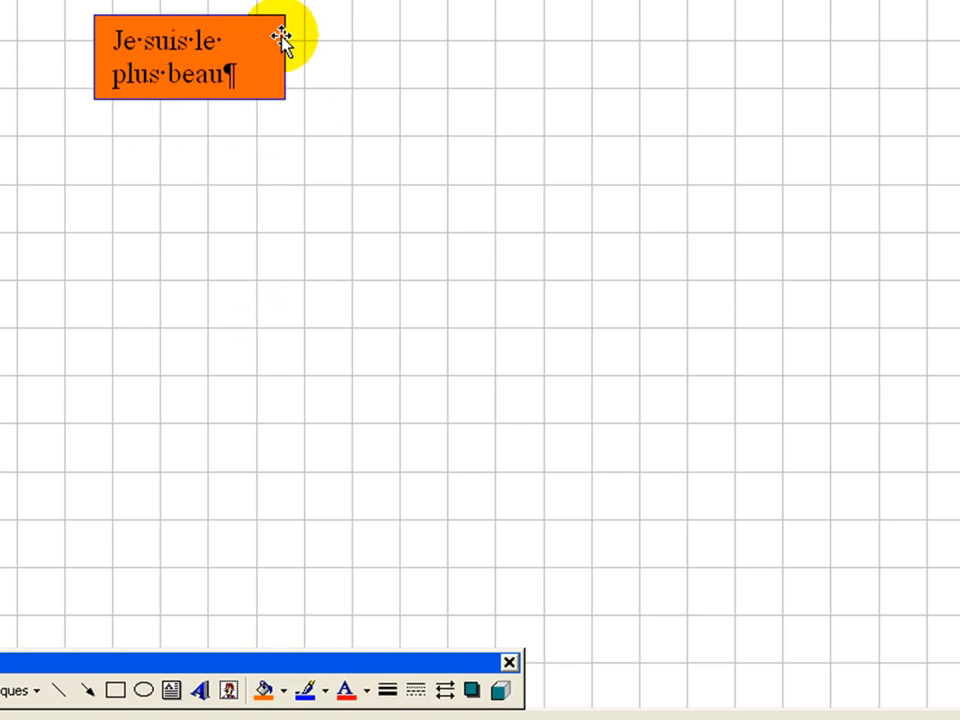
Step: Set the rectangle's blue outline to a solid 4½ pt line
left_click(388, 692)
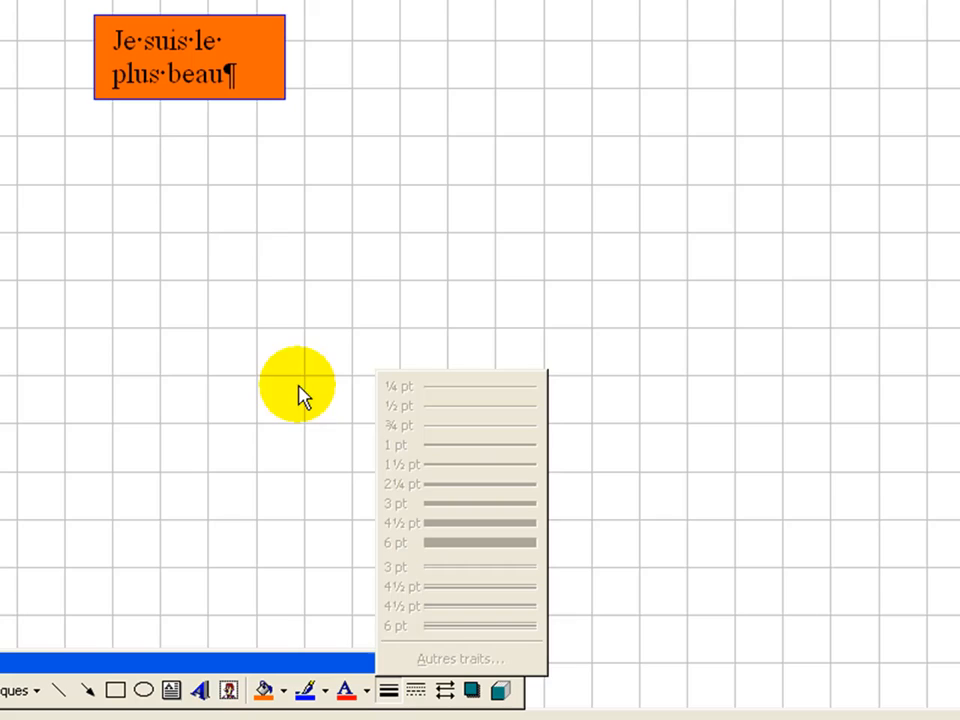
left_click(182, 85)
left_click(384, 691)
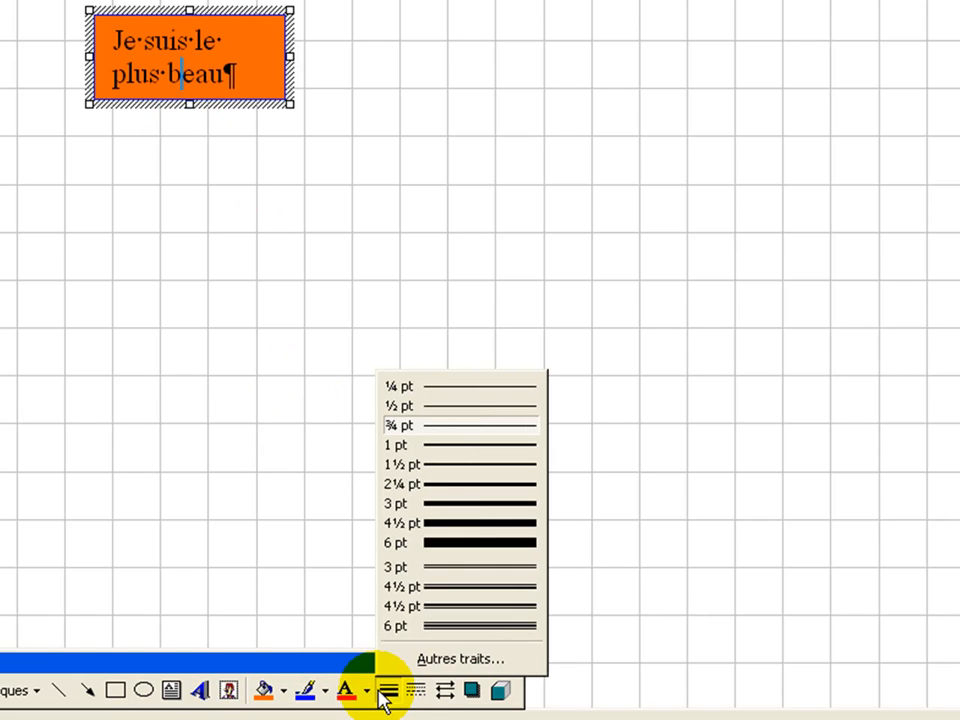
left_click(447, 526)
left_click(243, 201)
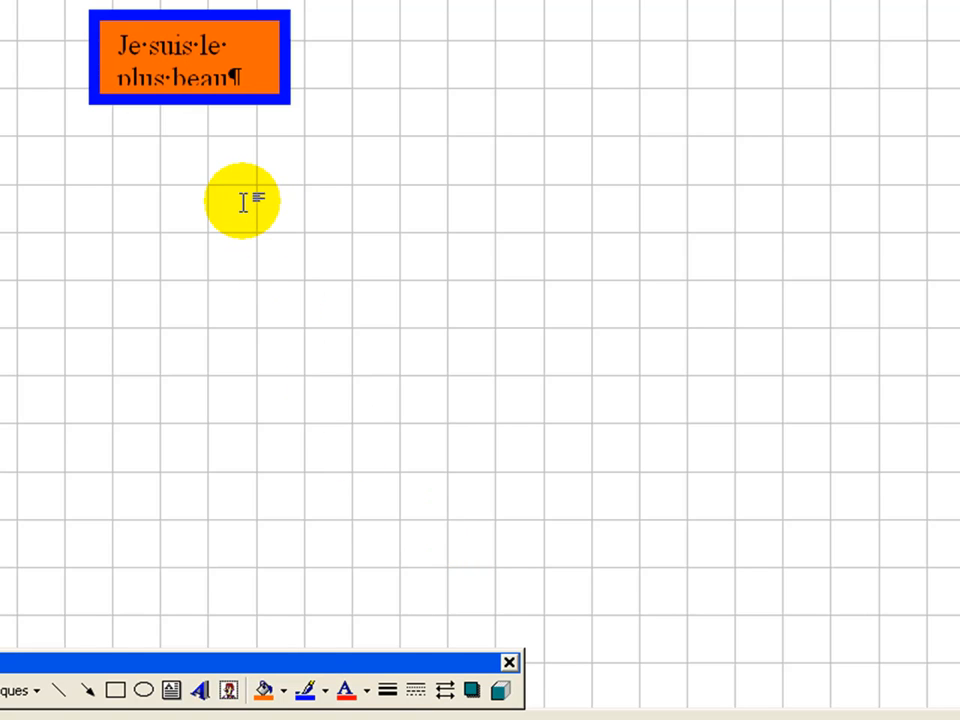
Step: Resize the rectangle to about four and a half grid squares wide, moving its upper and lower edges so both text lines fit
left_click(240, 93)
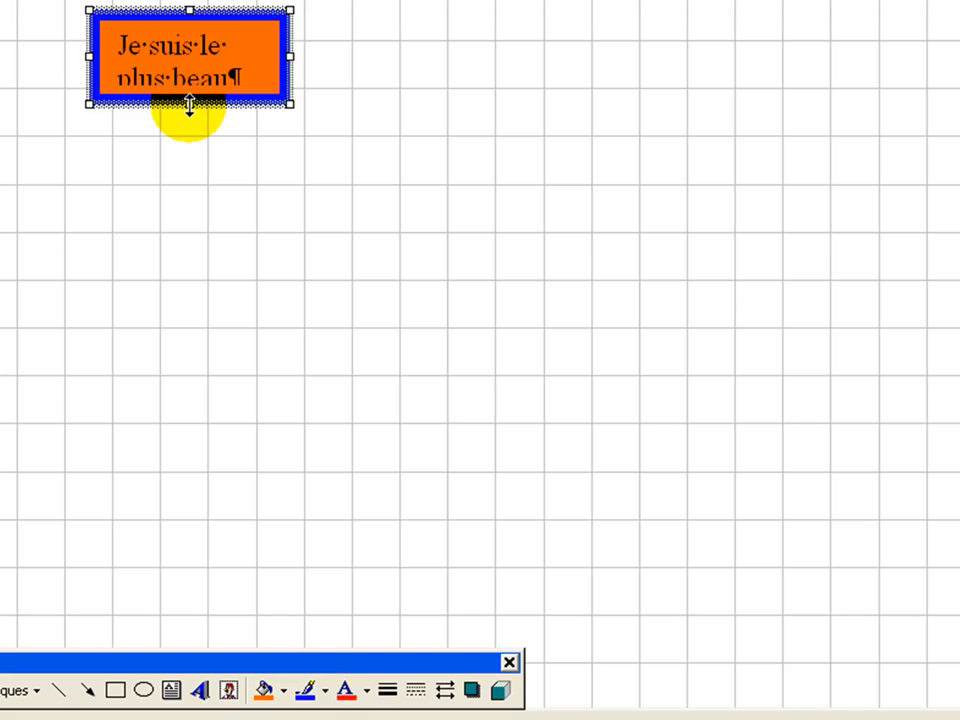
left_click_drag(189, 104, 189, 131)
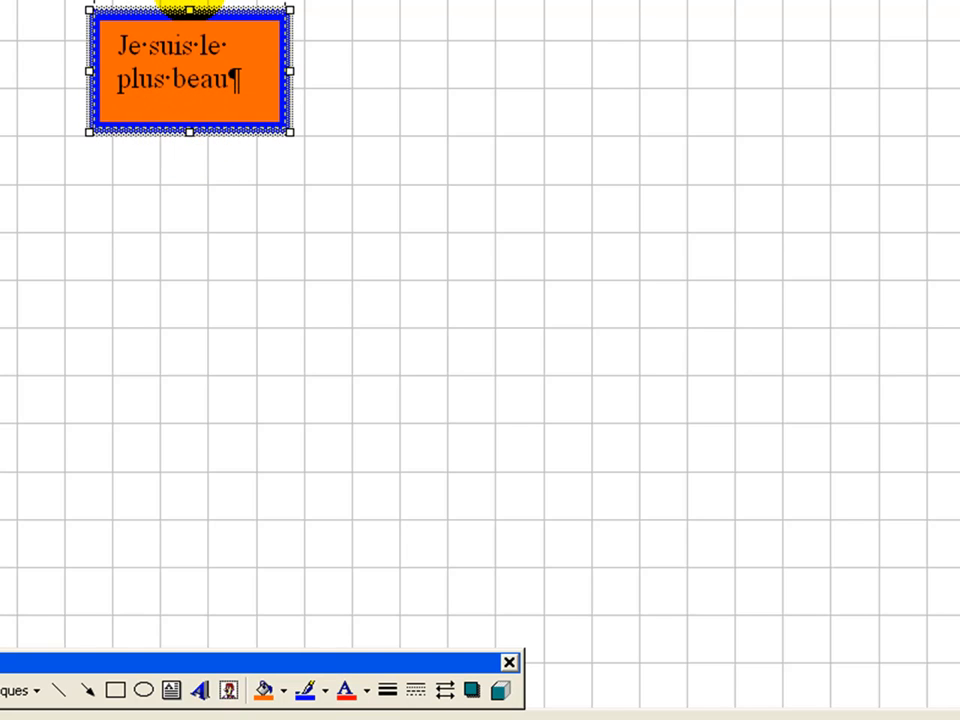
left_click_drag(186, 8, 186, 0)
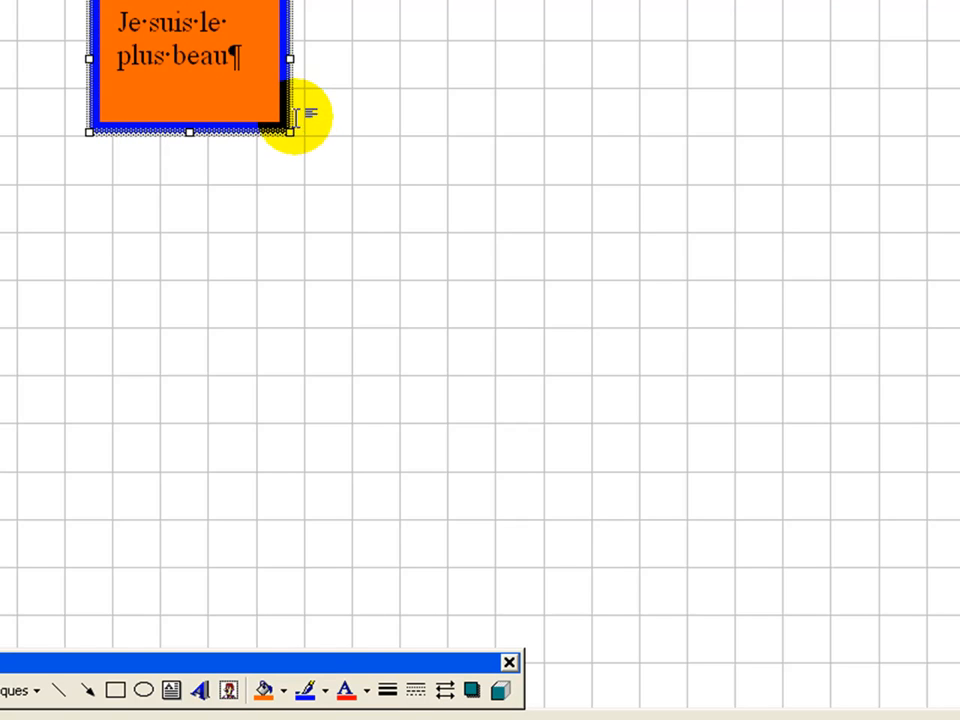
left_click_drag(289, 131, 321, 165)
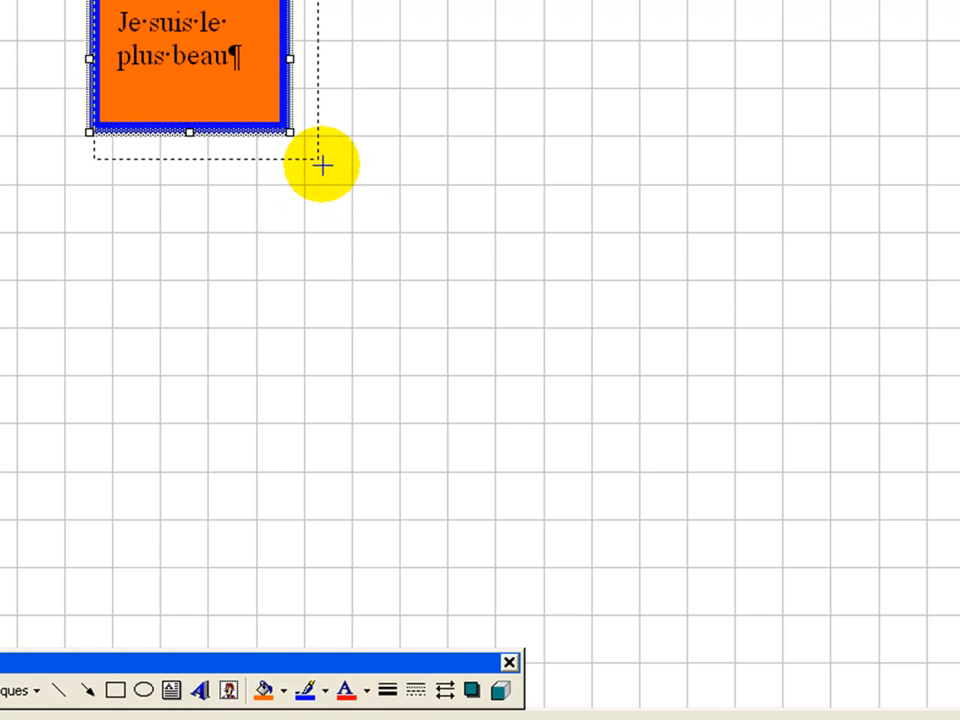
left_click_drag(321, 165, 300, 86)
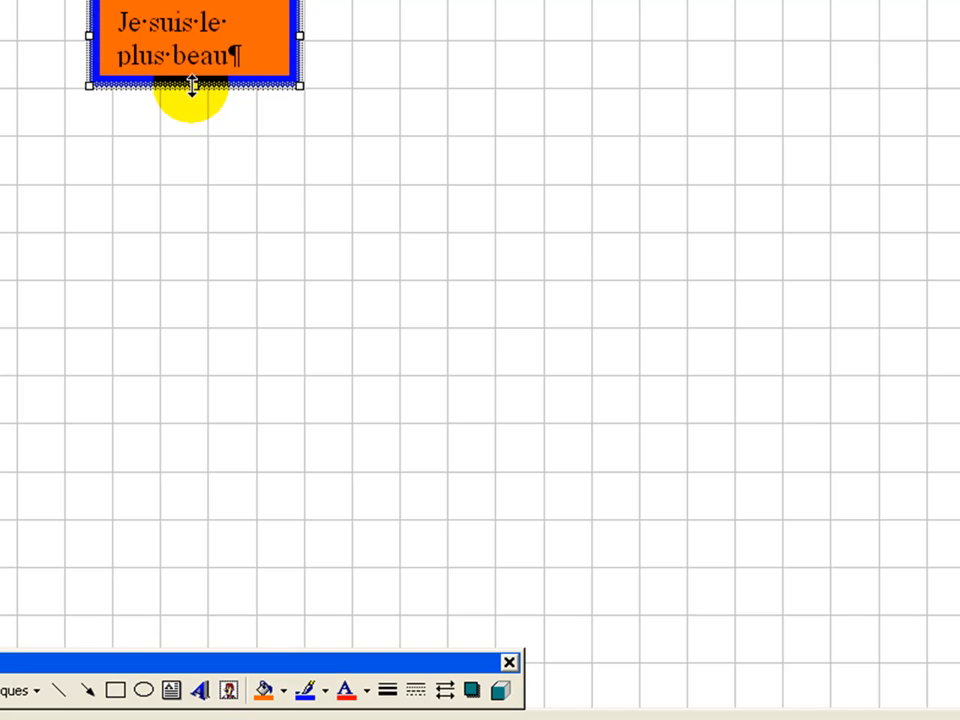
left_click_drag(195, 86, 195, 100)
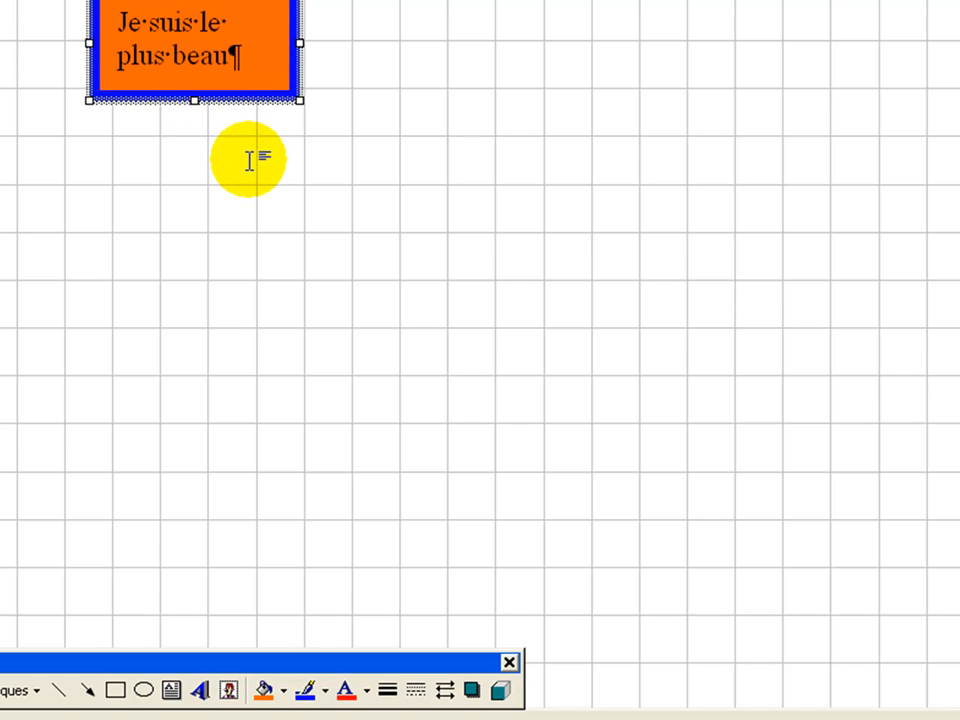
left_click(296, 120)
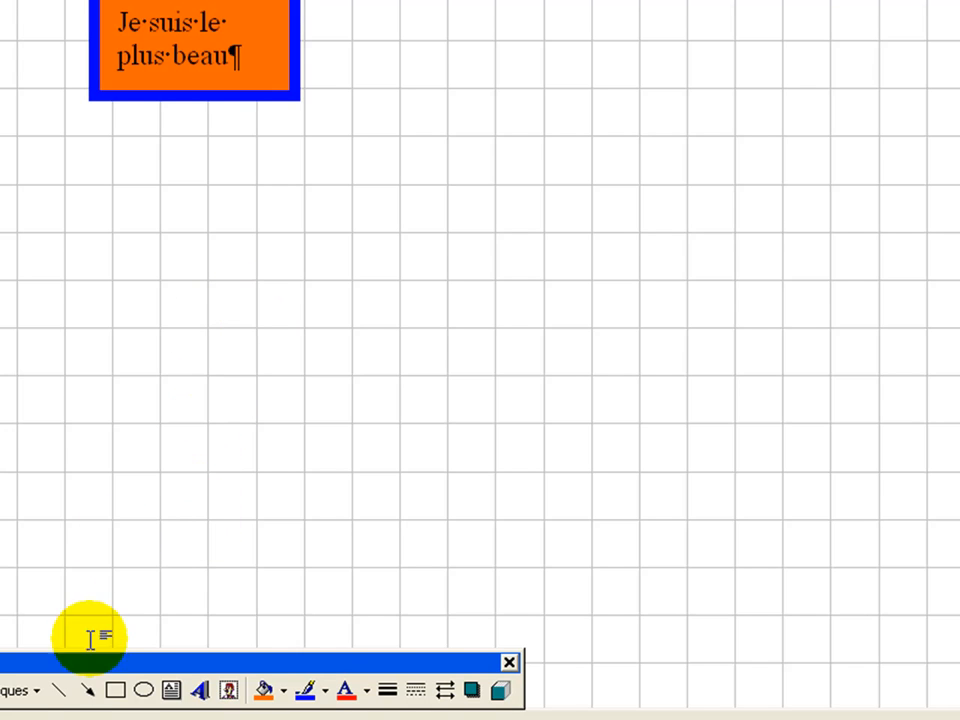
Step: Draw a horizontal arrow about six grid squares long, pointing right from the rectangle's right edge
left_click(90, 692)
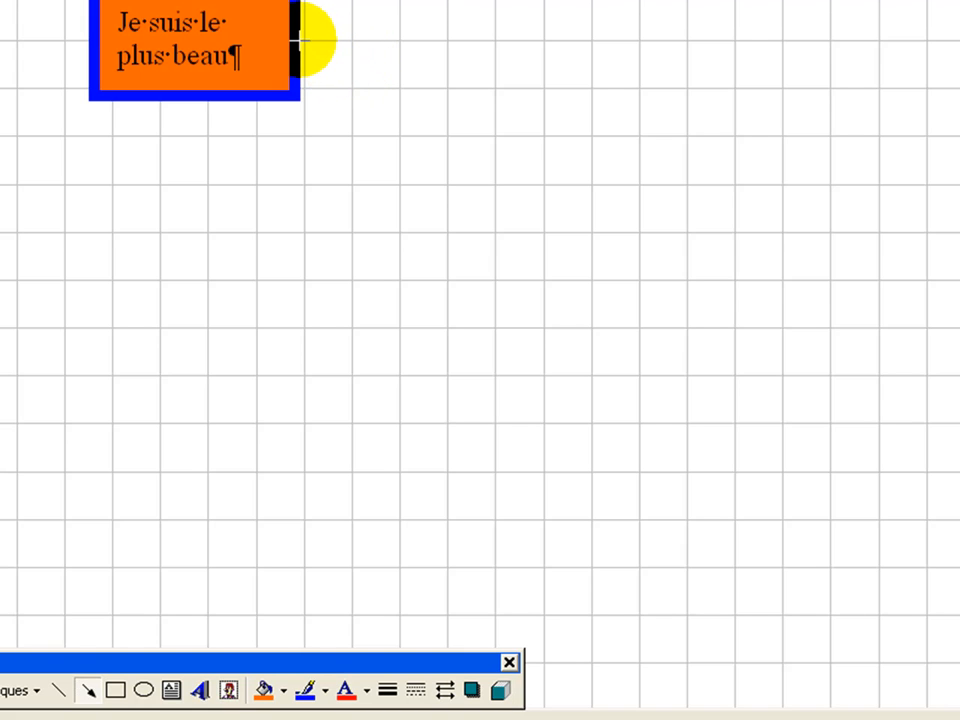
left_click_drag(300, 40, 592, 40)
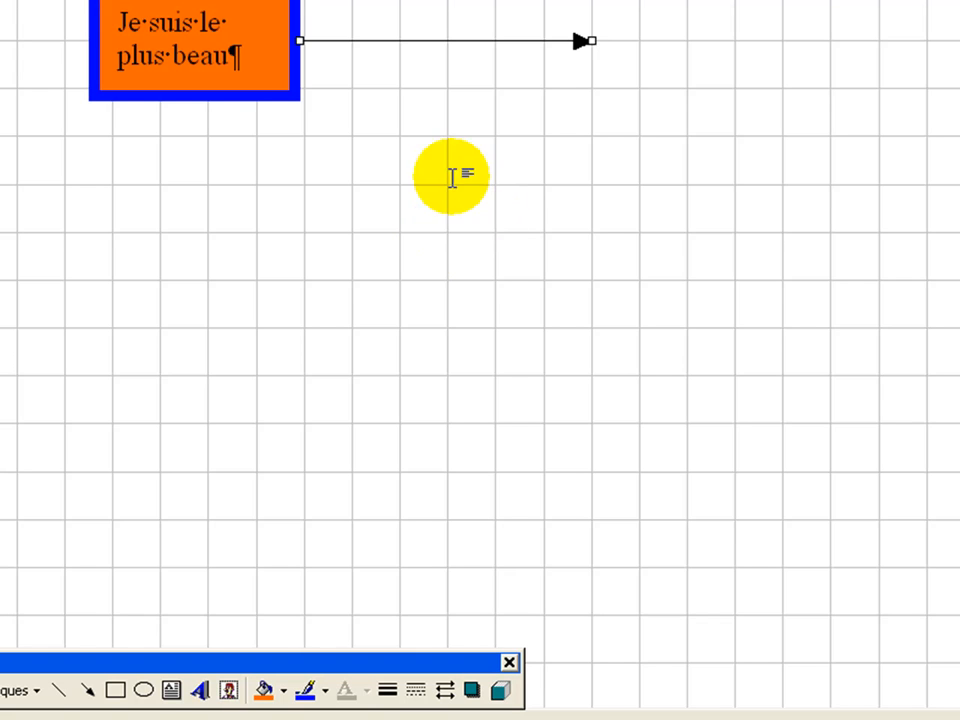
left_click(407, 363)
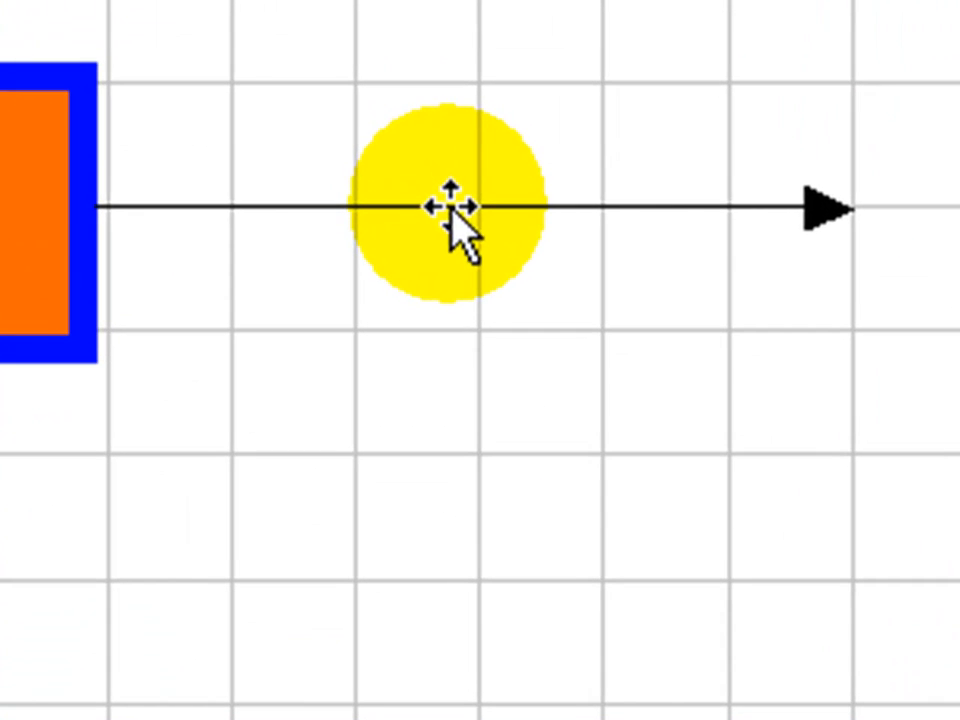
left_click(436, 42)
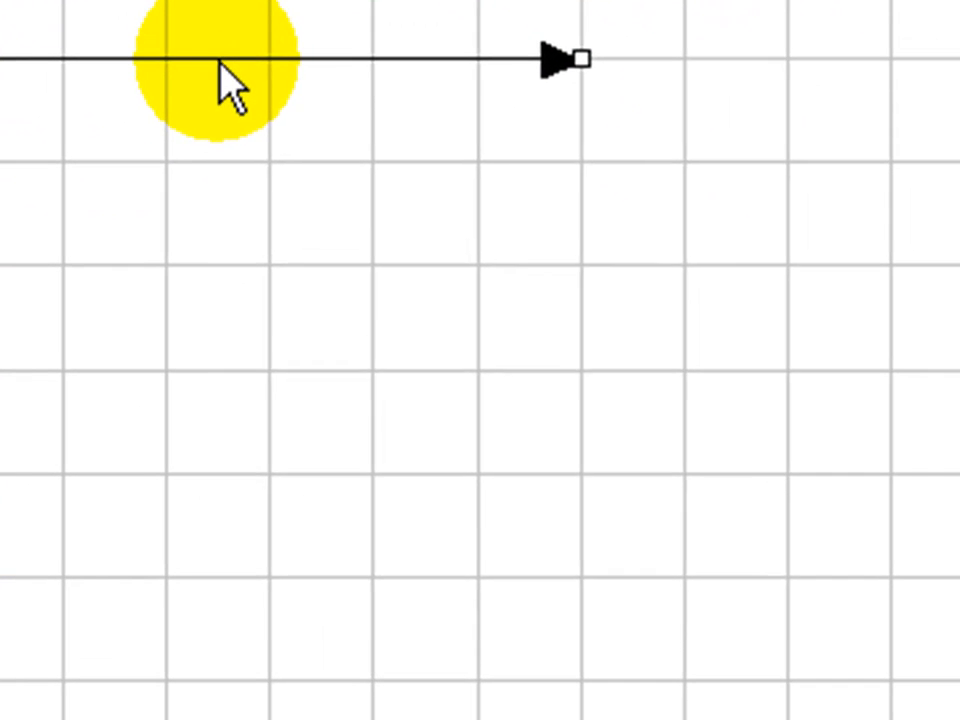
right_click(305, 125)
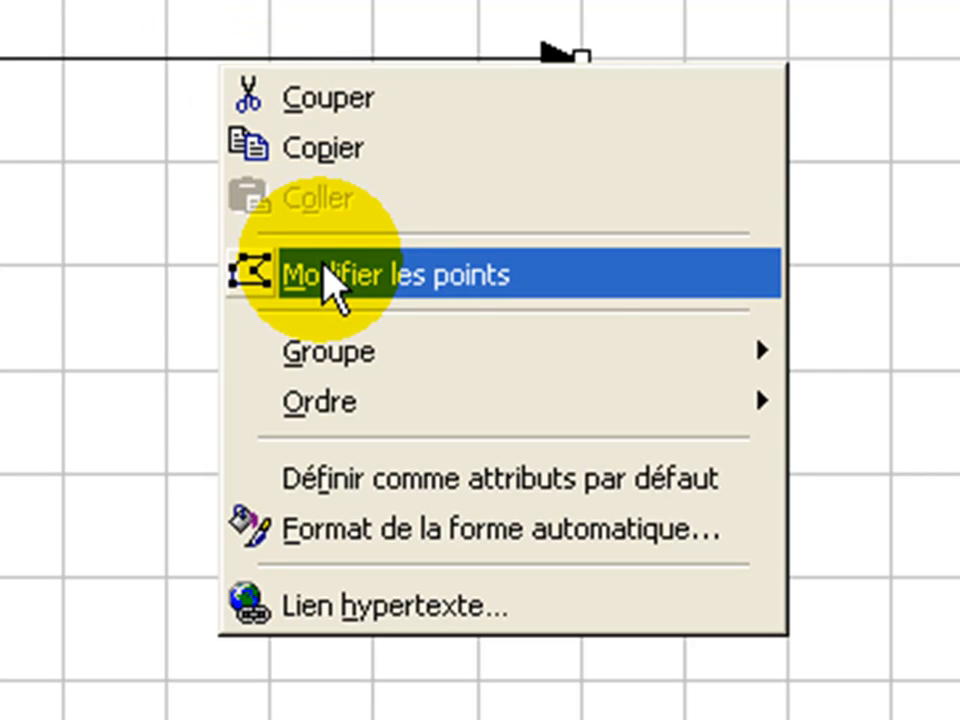
left_click(118, 268)
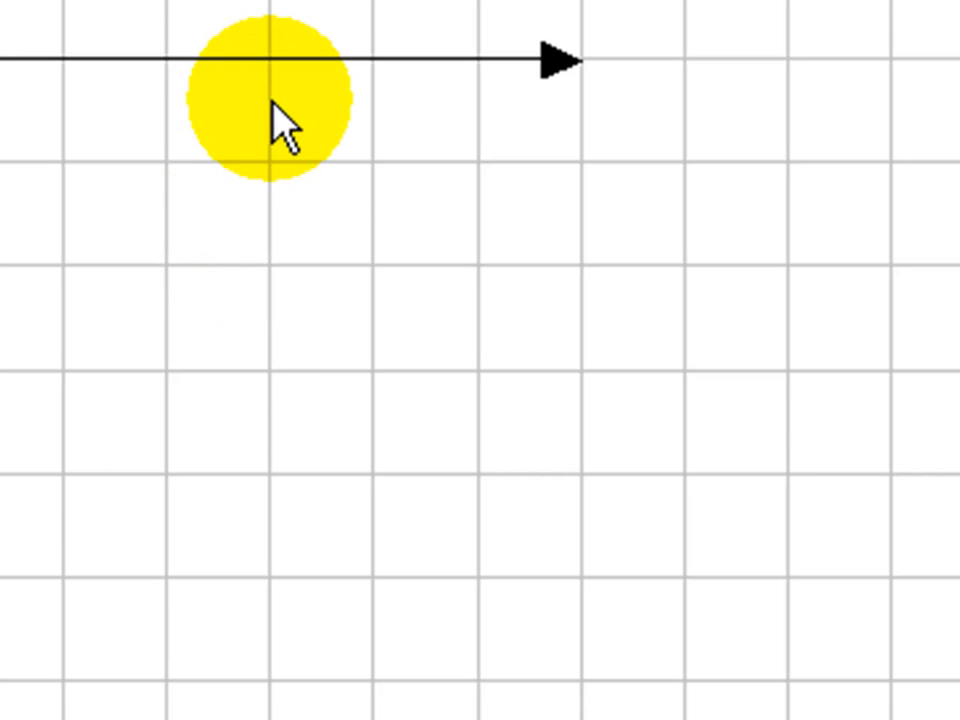
Step: Change the arrow to the double-headed open style Flèche 4
left_click(265, 58)
left_click(455, 703)
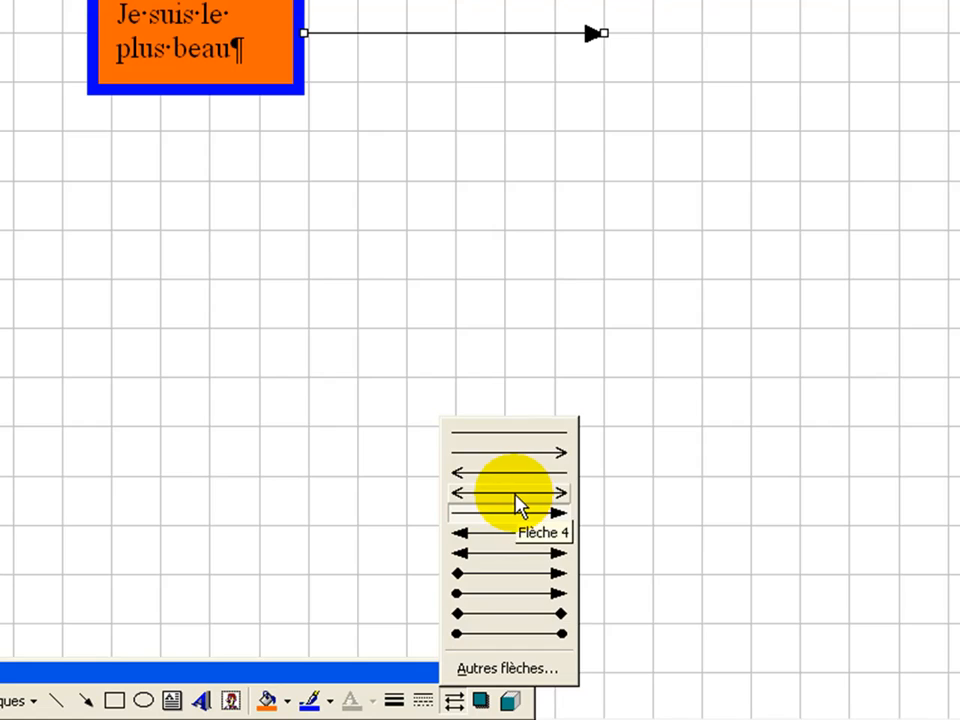
left_click(514, 494)
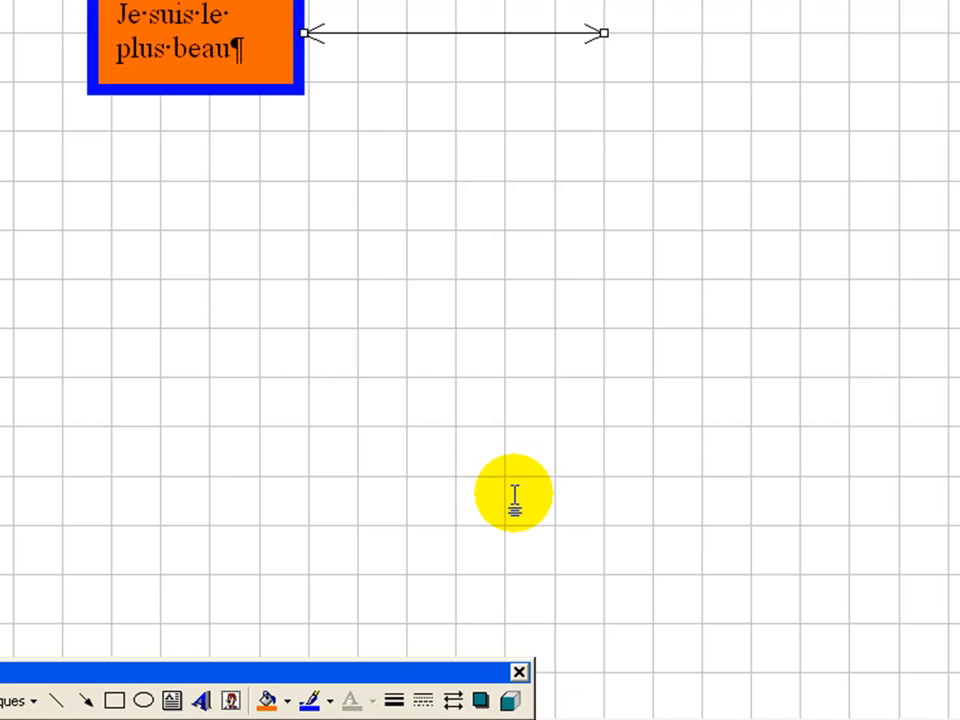
Step: In the arrow's format settings, set the line colour to red and keep a solid dash style
left_click(453, 702)
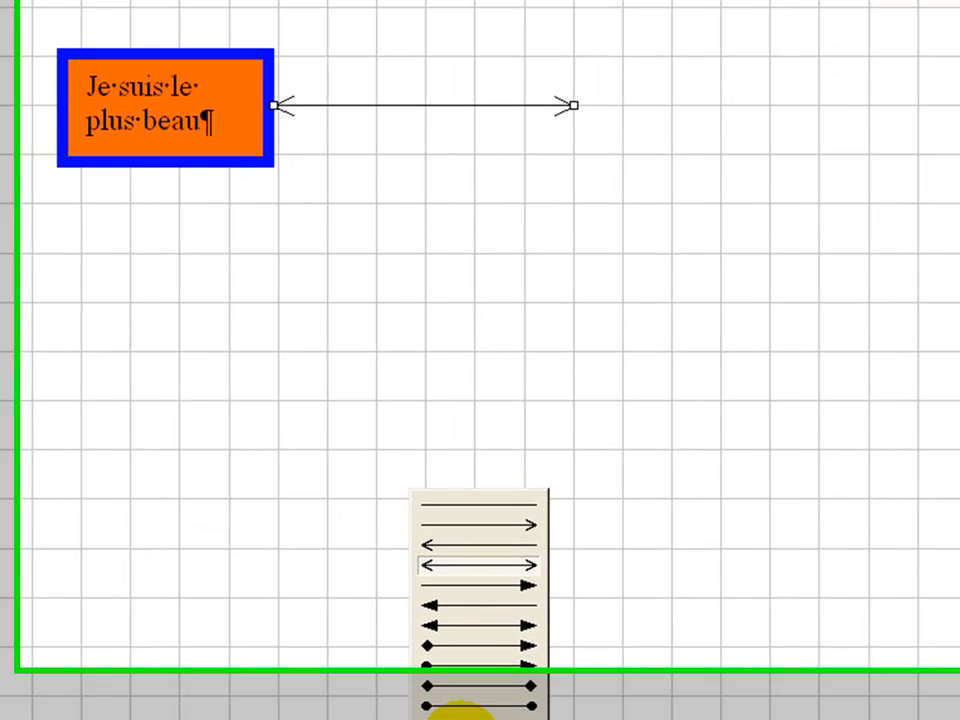
left_click(496, 672)
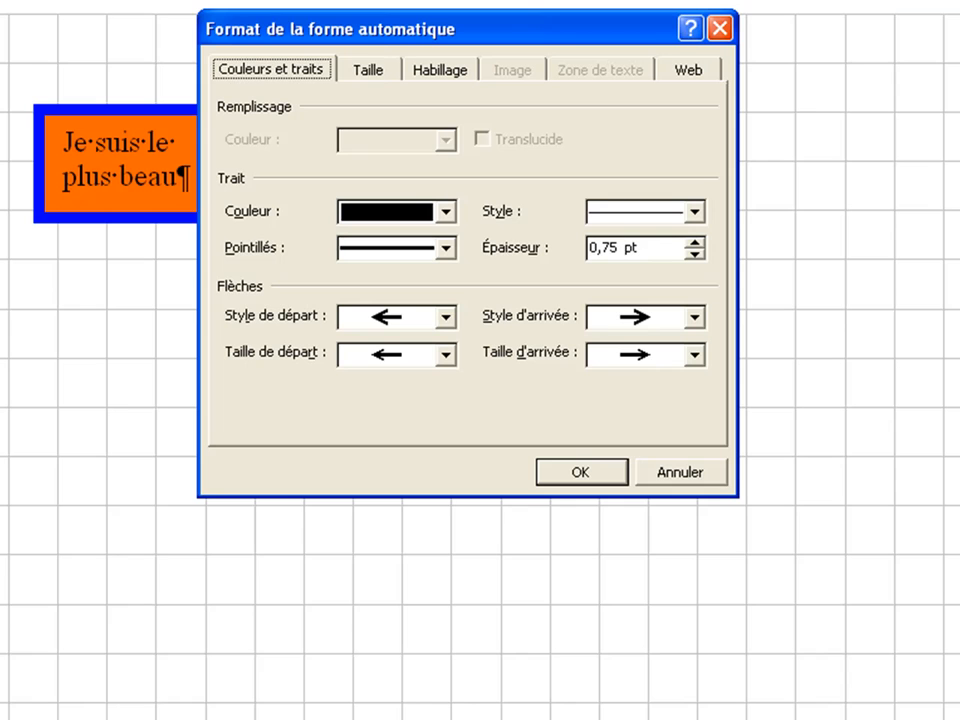
left_click_drag(504, 28, 598, 246)
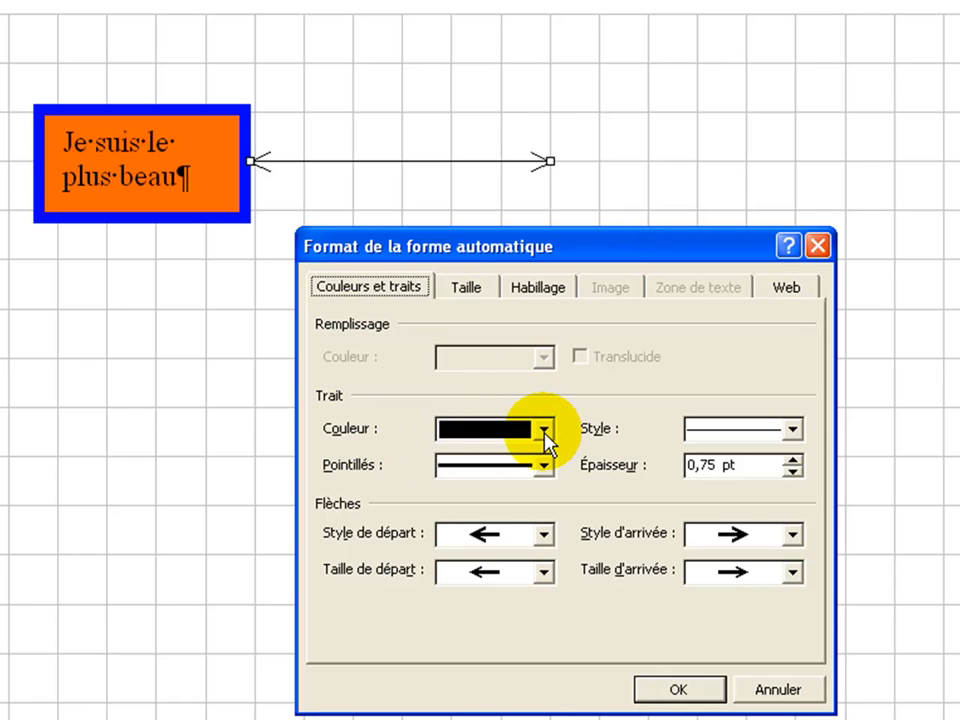
left_click(545, 432)
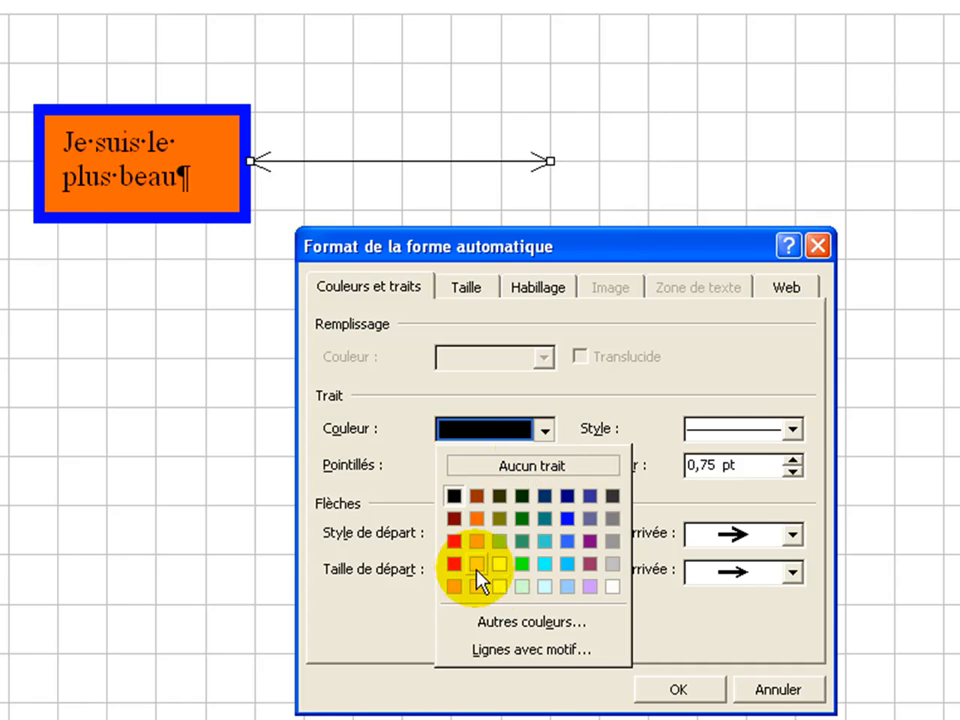
left_click(456, 552)
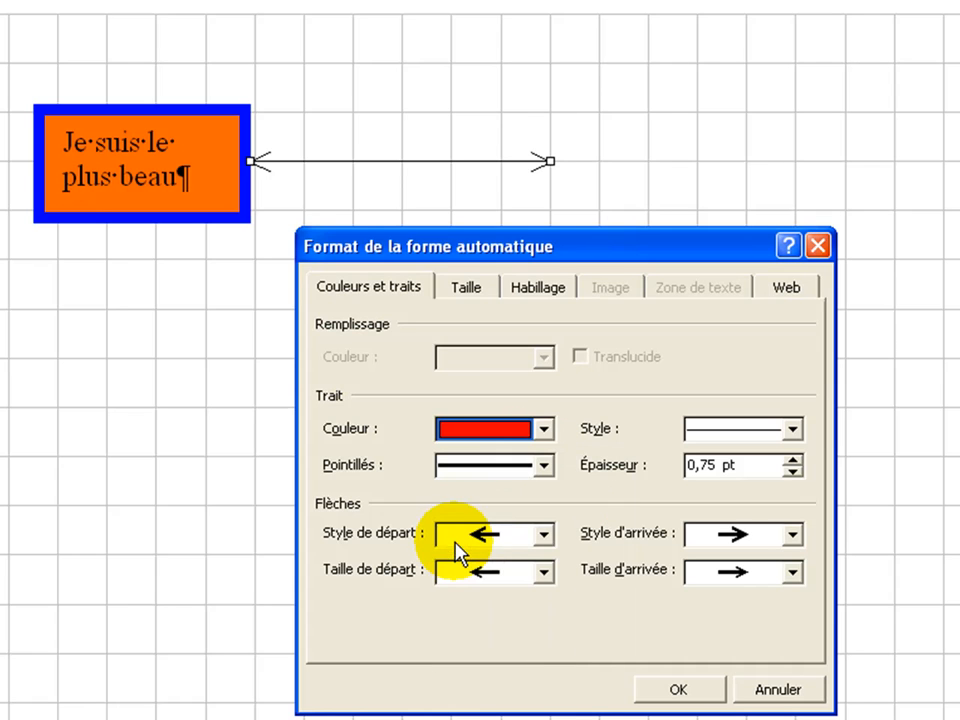
left_click(545, 467)
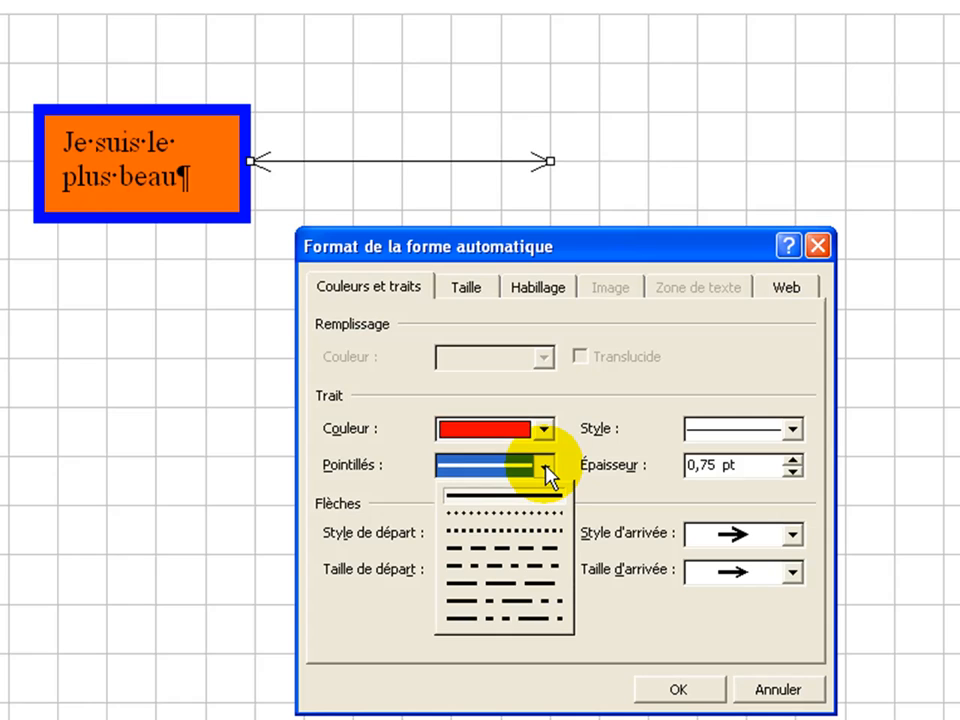
left_click(497, 492)
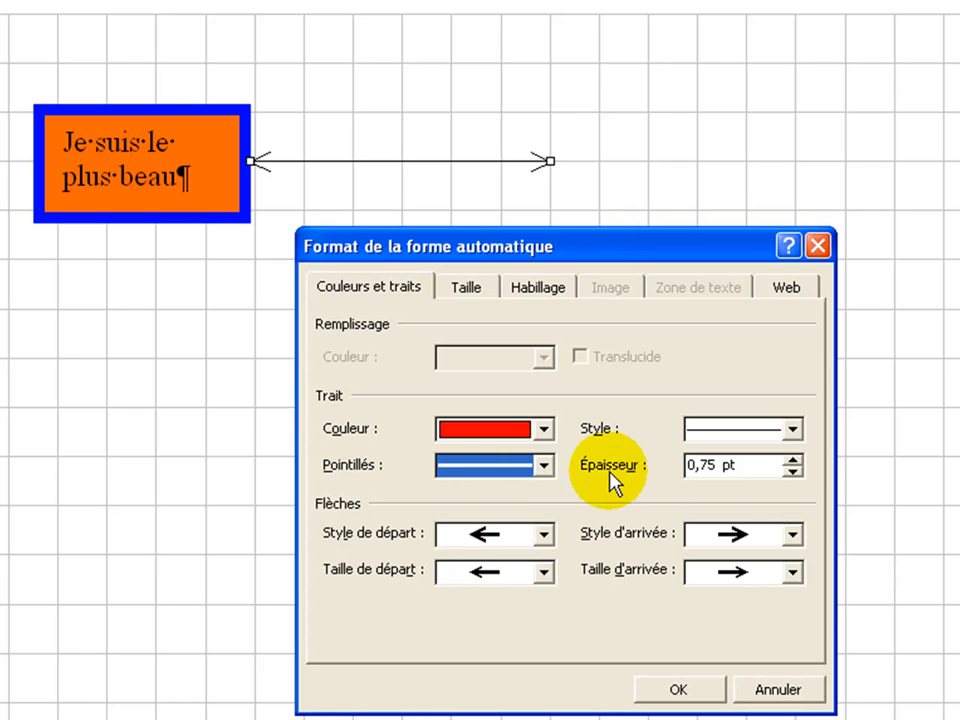
Step: Give the red arrow a double-line style with a thickness of 4,75 pt
left_click(793, 430)
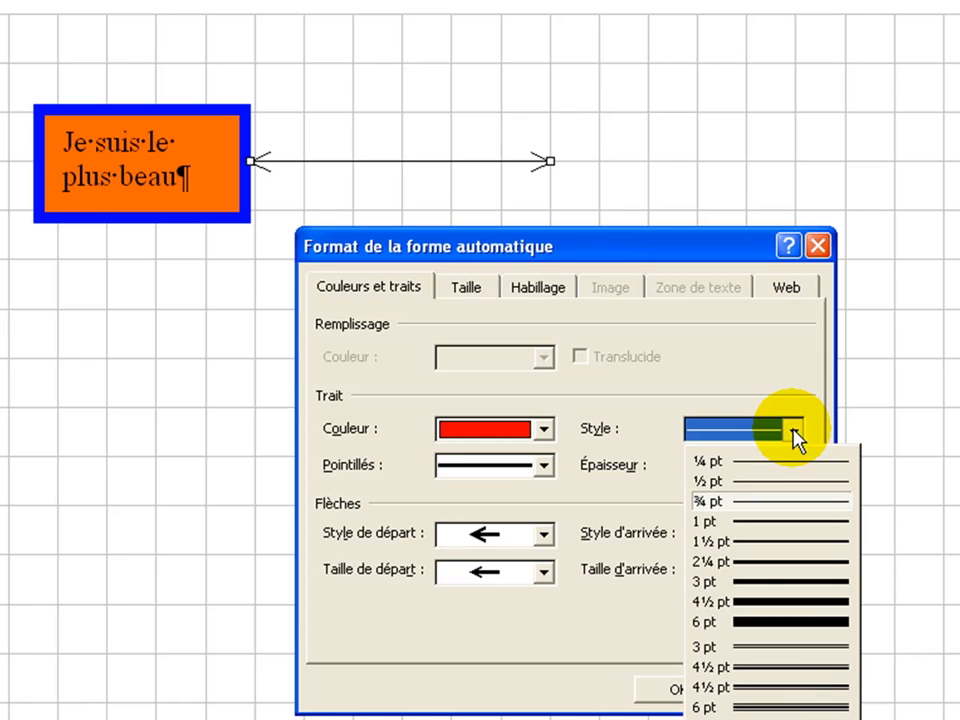
left_click(783, 657)
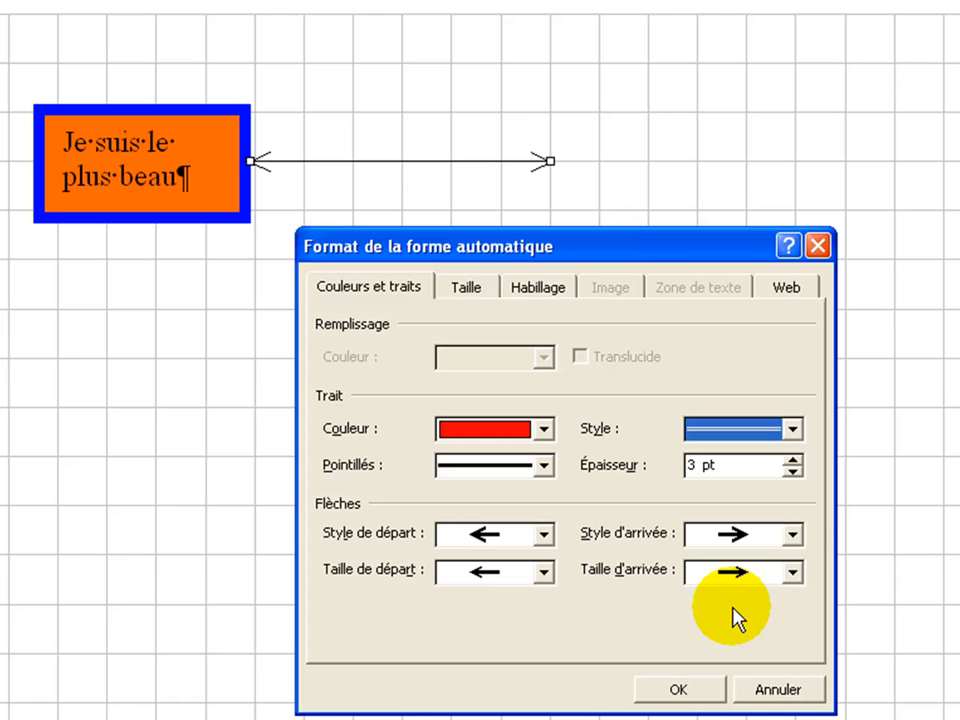
left_click(794, 458)
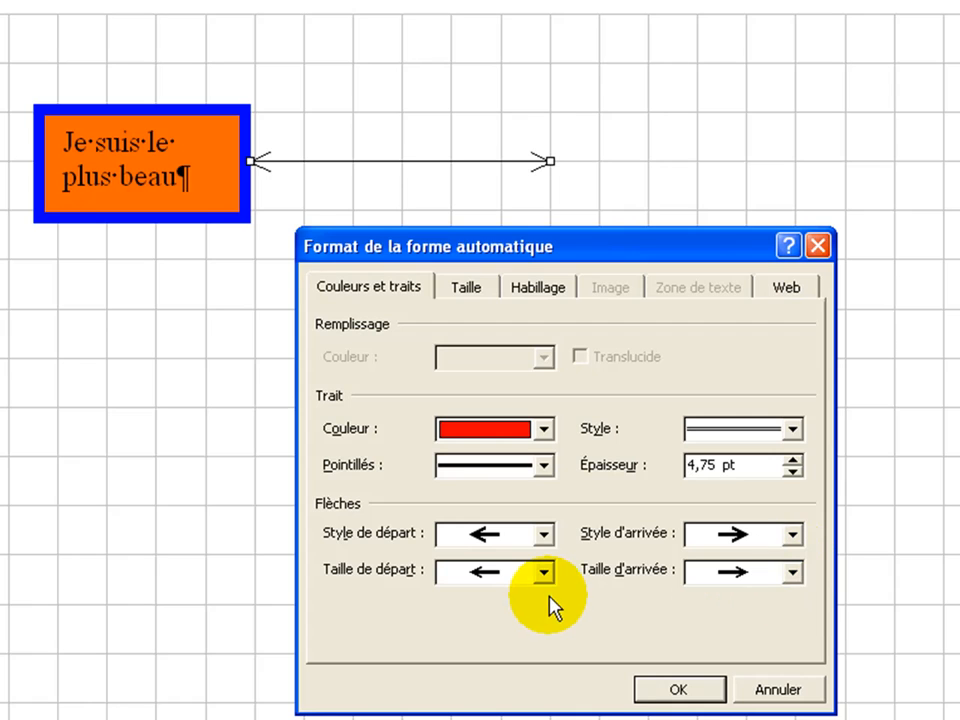
Step: Remove the arrow's starting head, give its end a filled, notched arrowhead, and apply the formatting
left_click(546, 543)
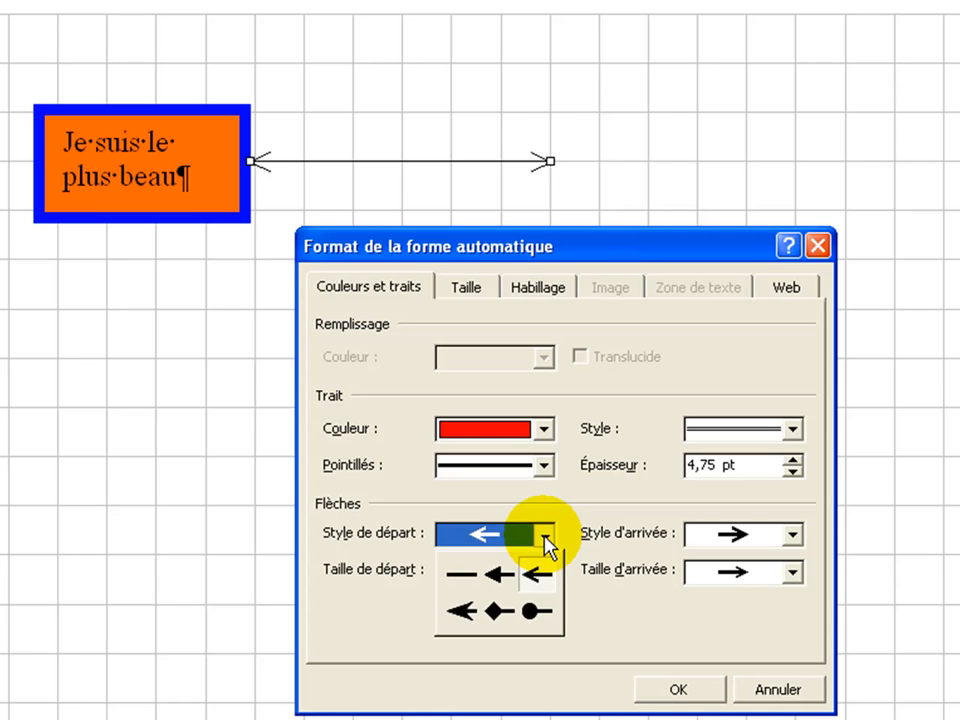
left_click(465, 592)
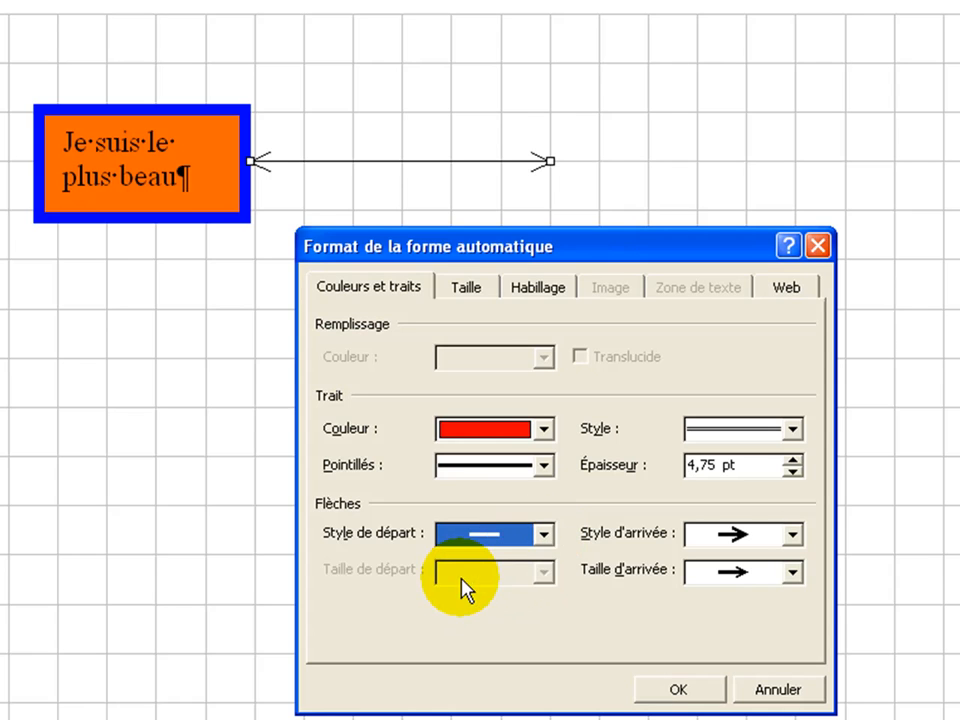
left_click(794, 541)
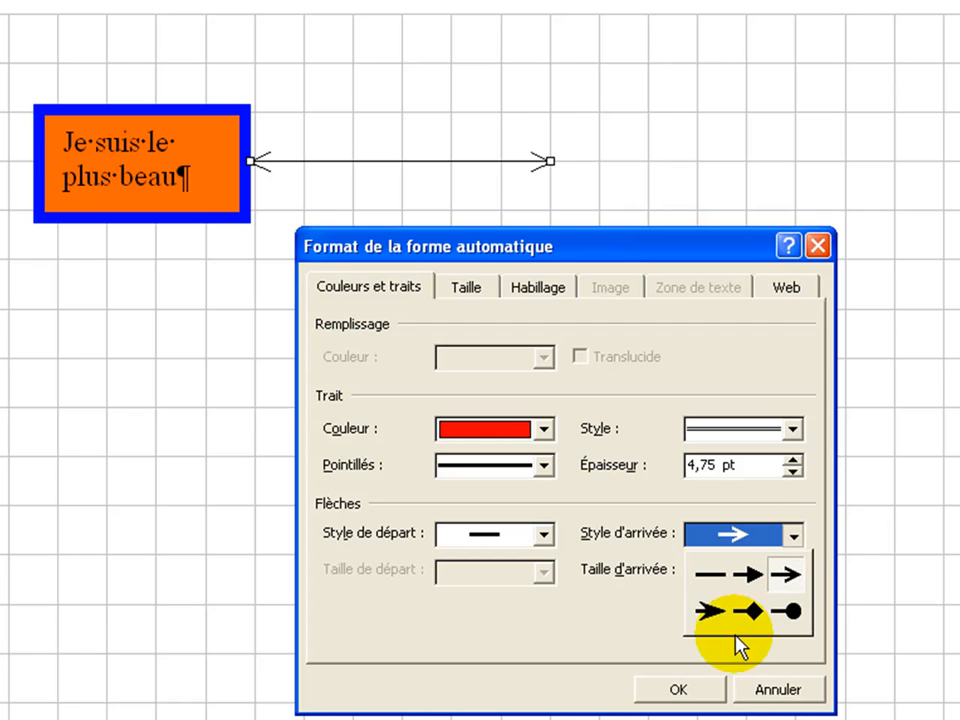
left_click(706, 612)
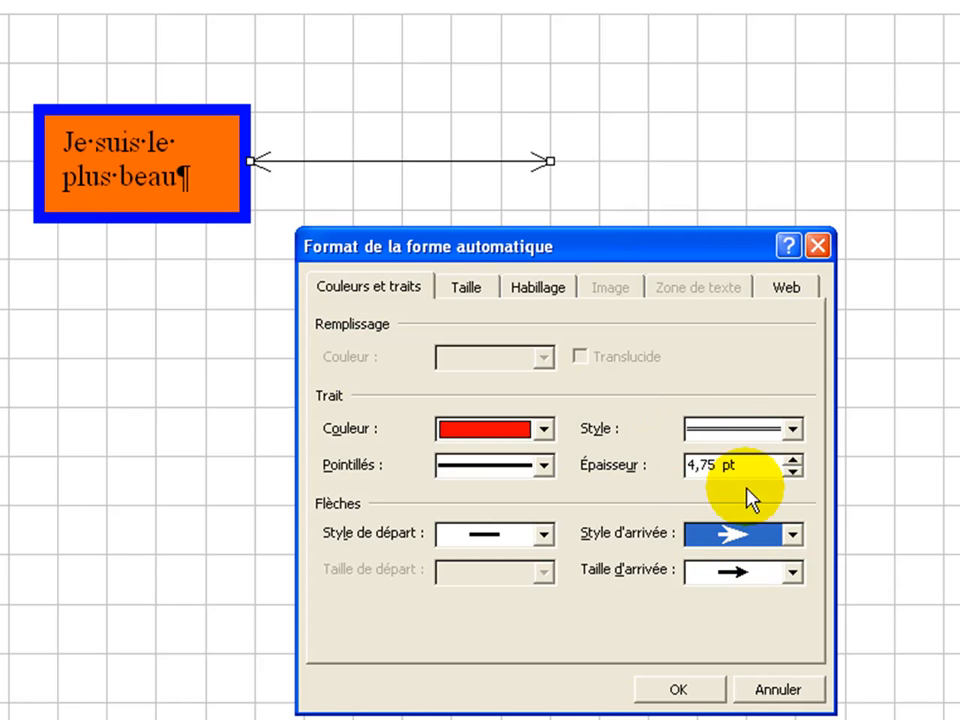
left_click(678, 690)
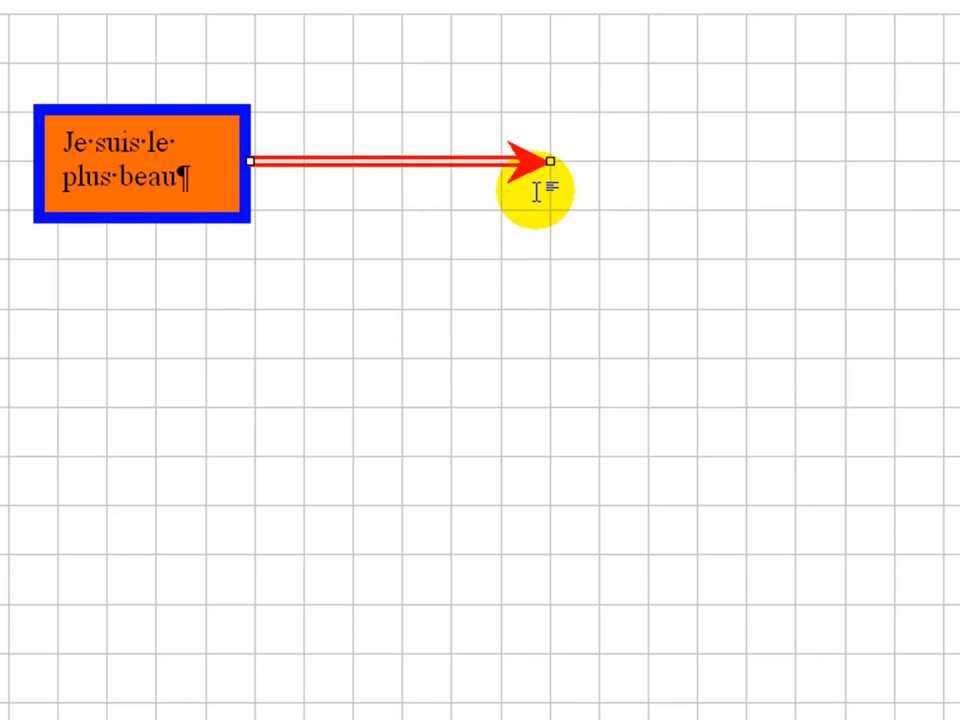
left_click(465, 314)
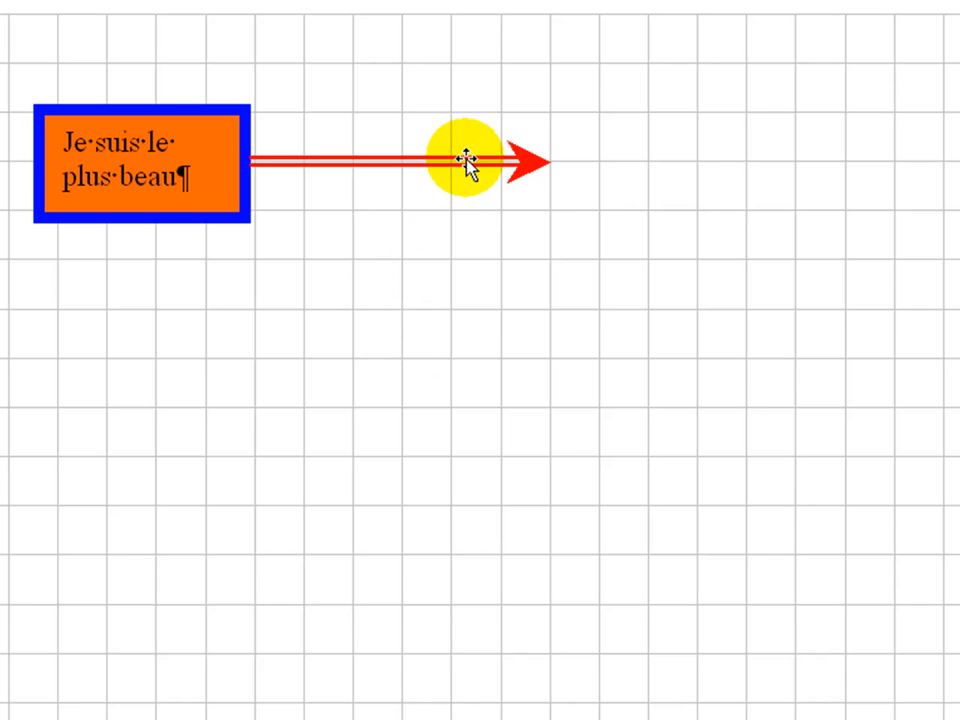
Step: Reduce the red arrow's end head to the narrowest and shortest available size
left_click(522, 161)
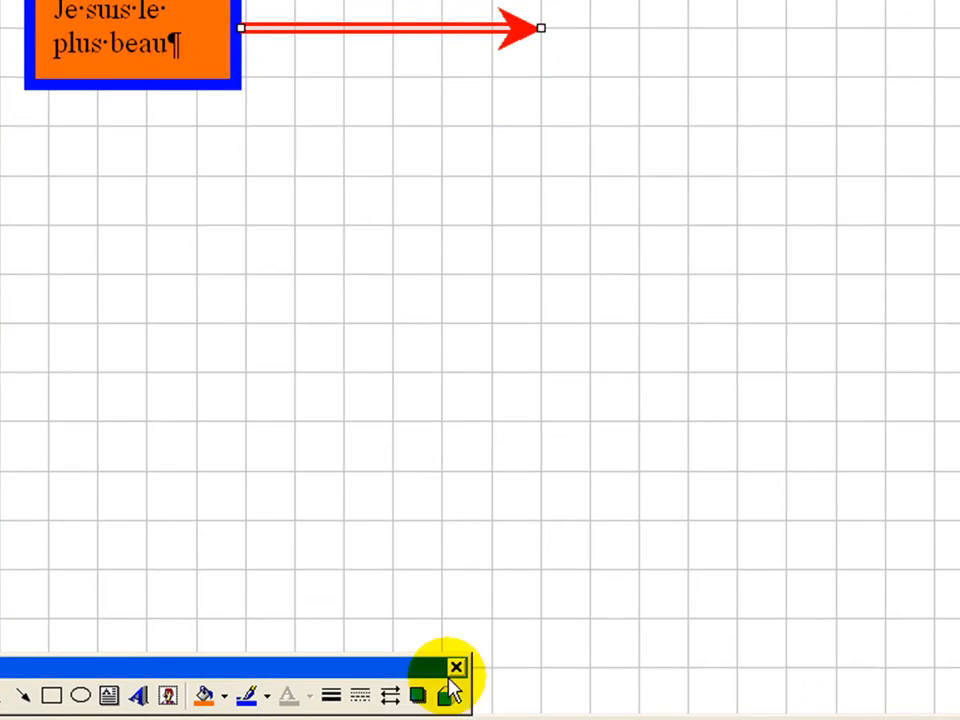
left_click(393, 697)
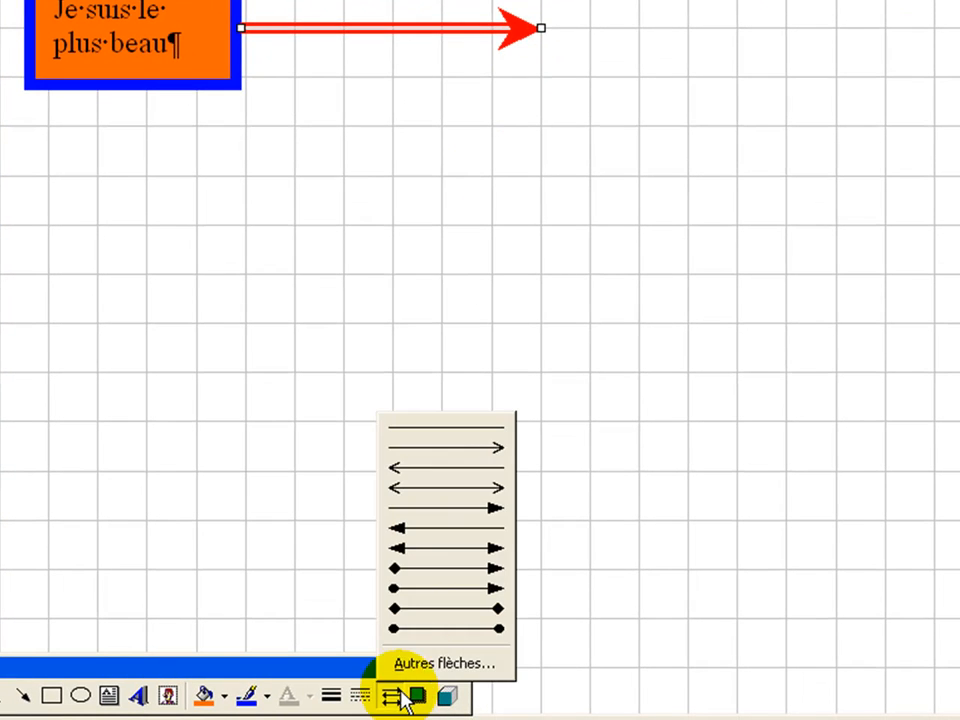
left_click(424, 664)
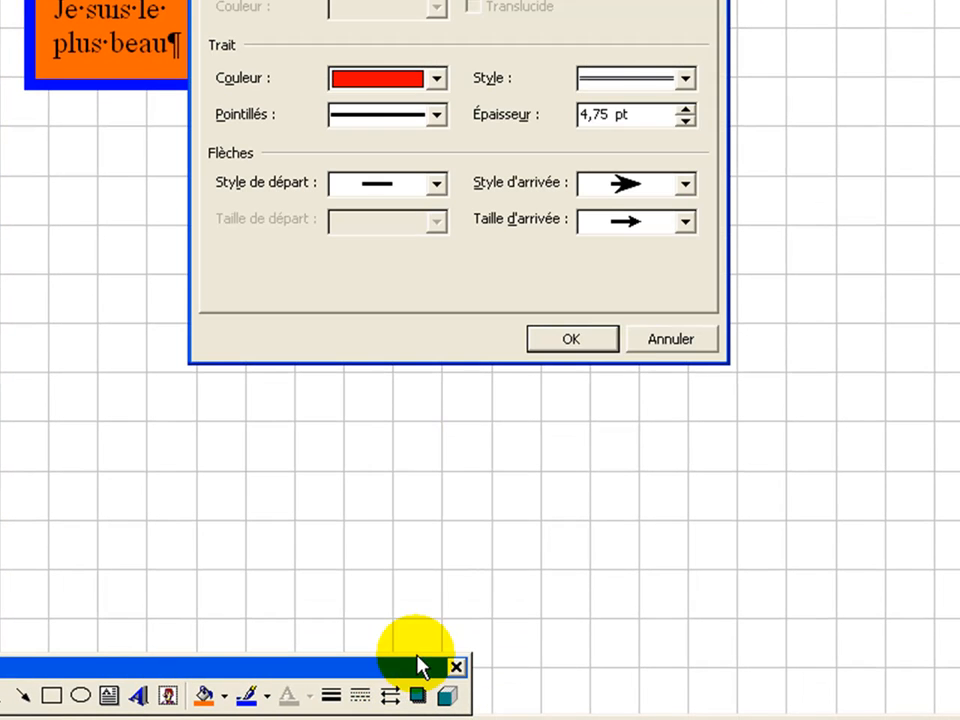
left_click(686, 222)
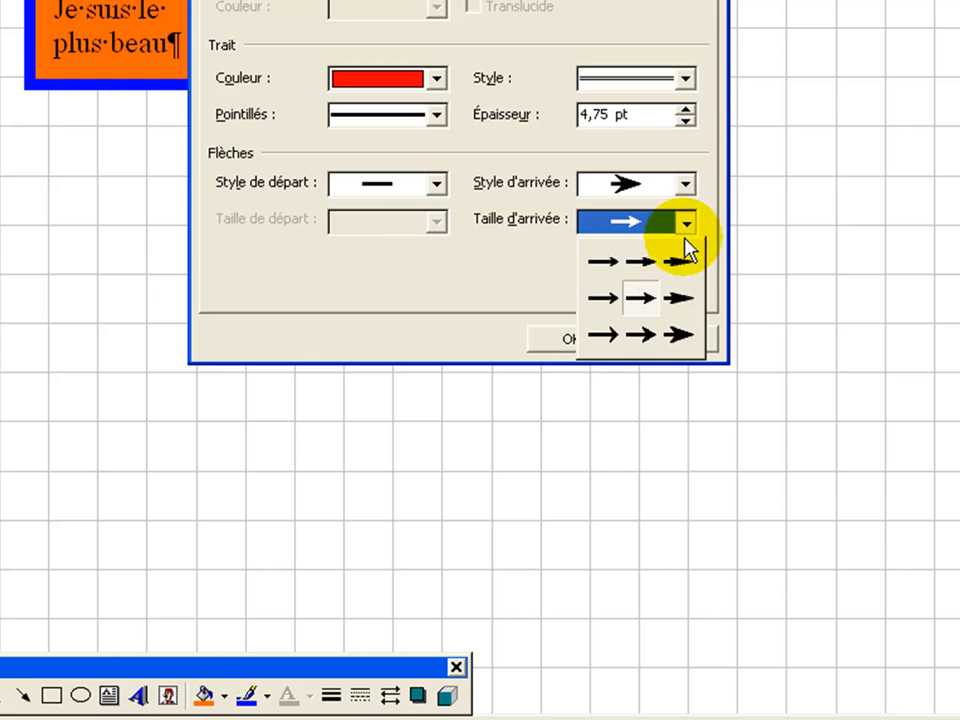
left_click(605, 266)
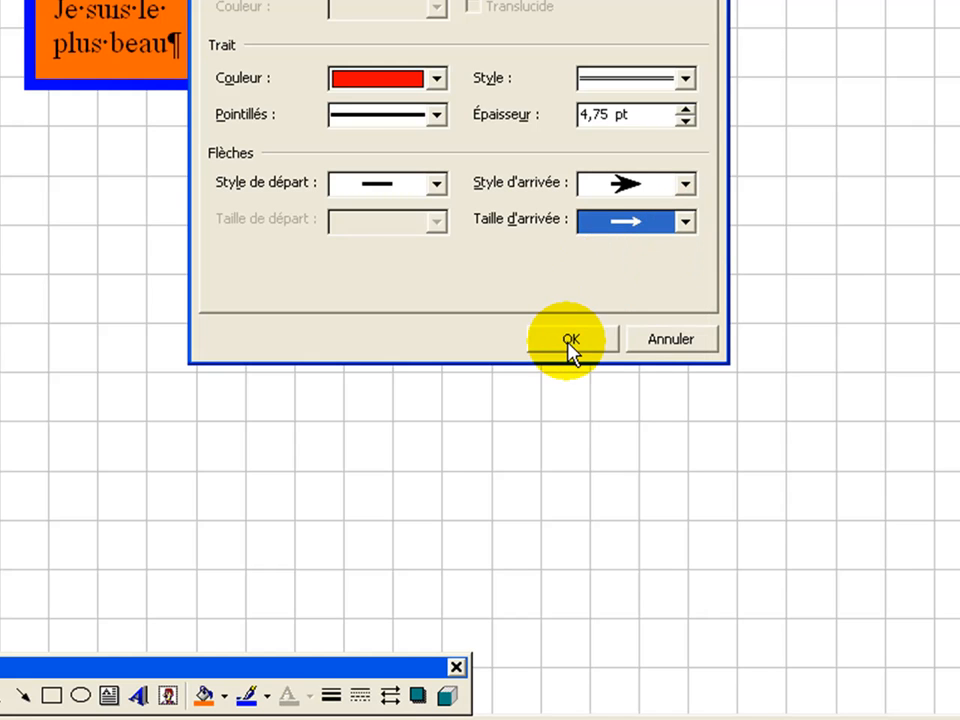
left_click(571, 341)
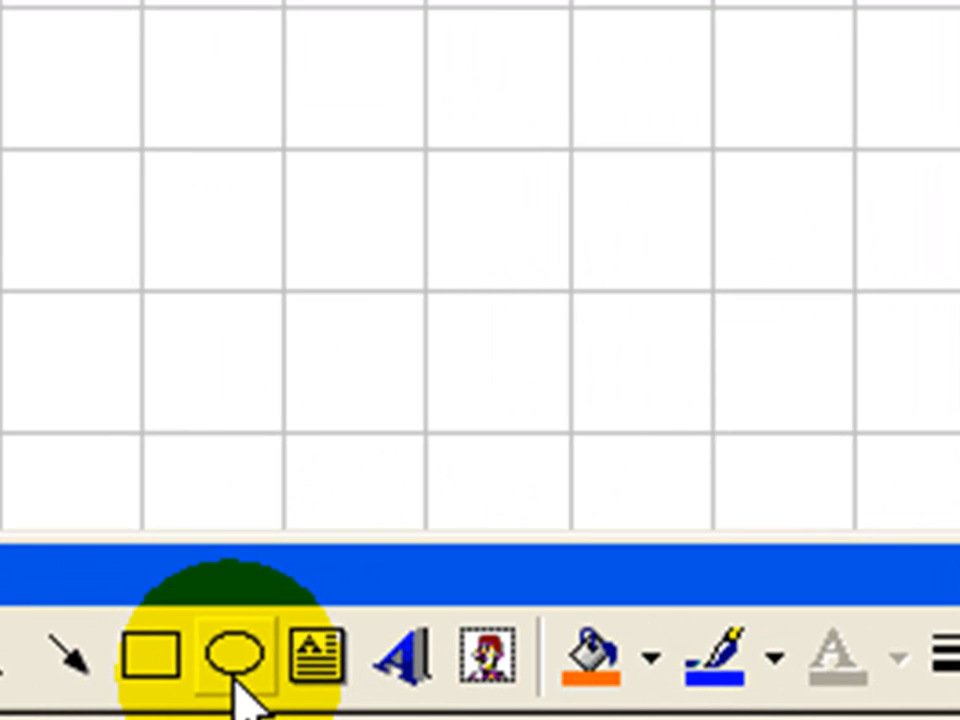
Step: Draw an ellipse about 5½ grid squares wide and 3 high, and move it so its left edge meets the red arrow's tip
left_click(234, 660)
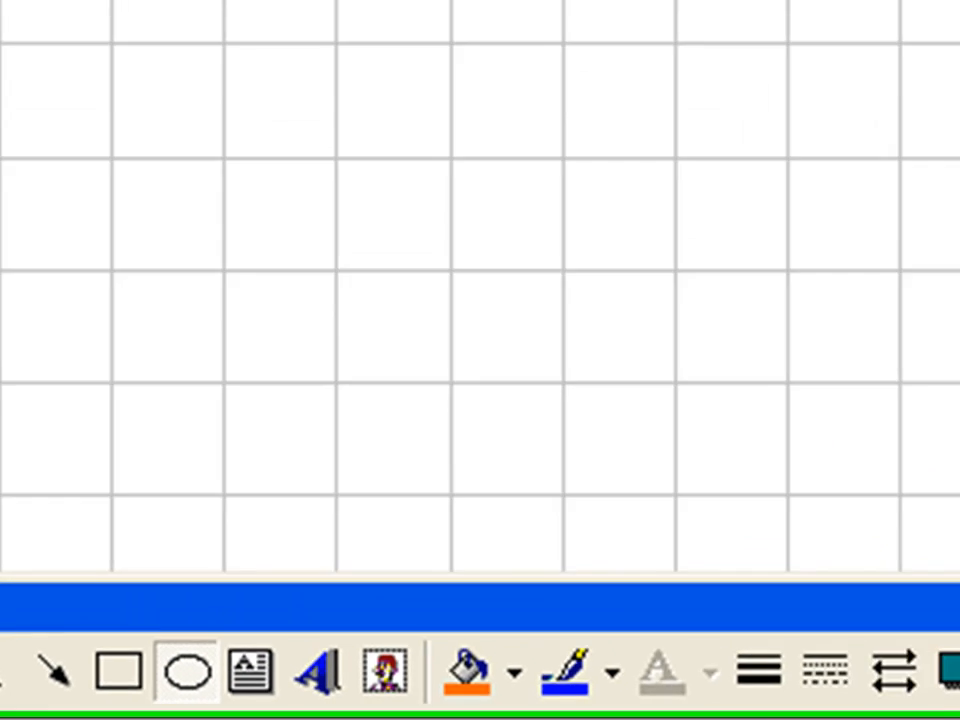
left_click_drag(634, 4, 866, 203)
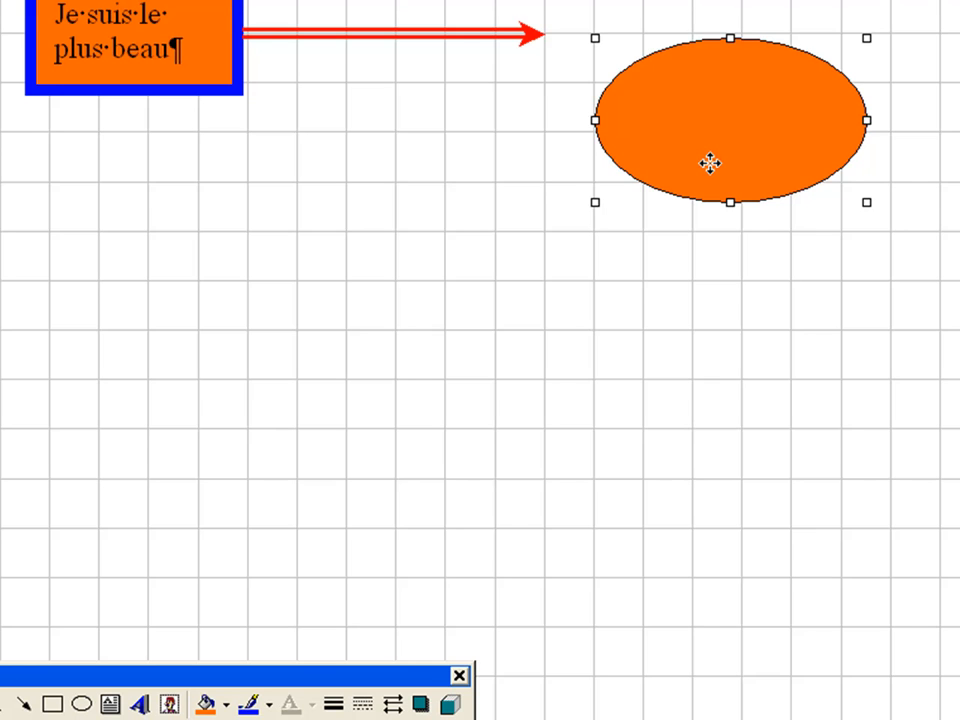
left_click_drag(710, 161, 657, 79)
left_click(705, 268)
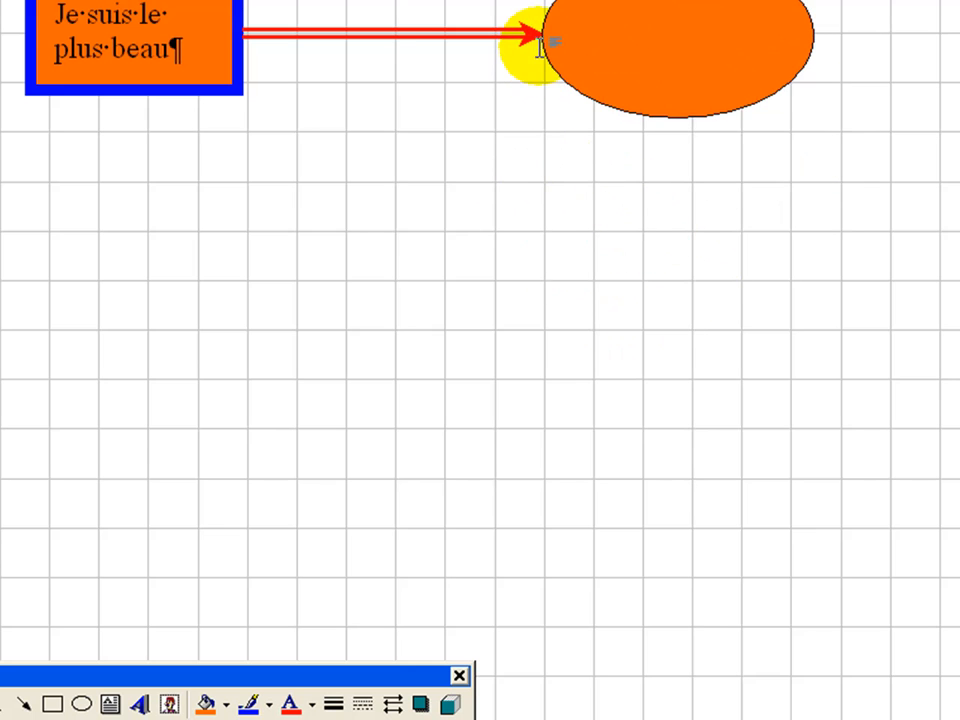
left_click_drag(527, 36, 539, 35)
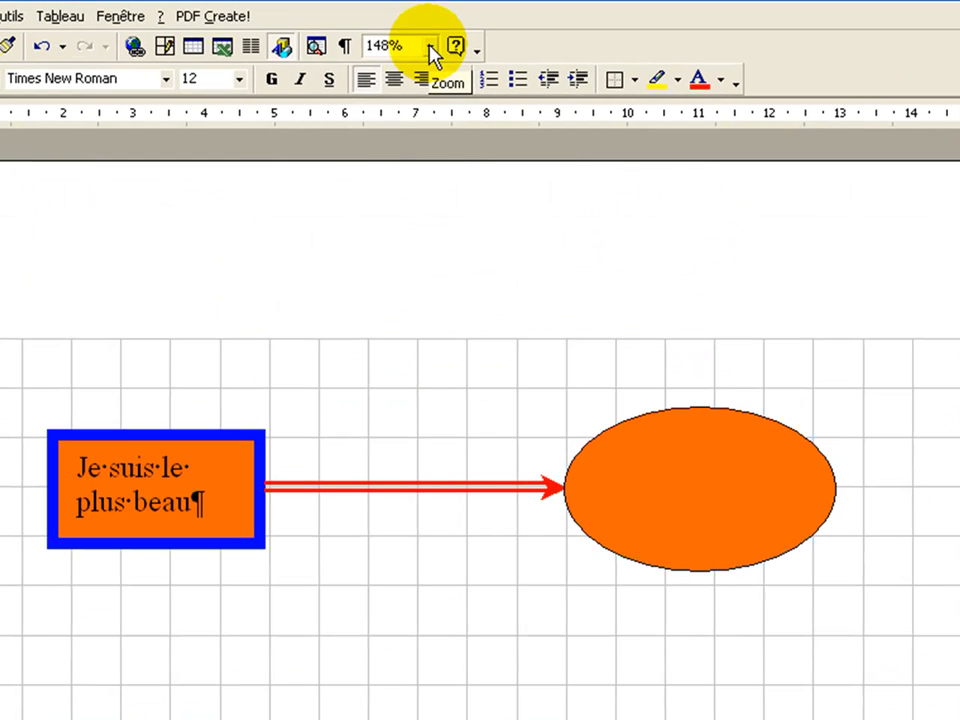
Step: Zoom the document to 500% and examine where the red arrow meets the rectangle's blue outline
left_click(431, 47)
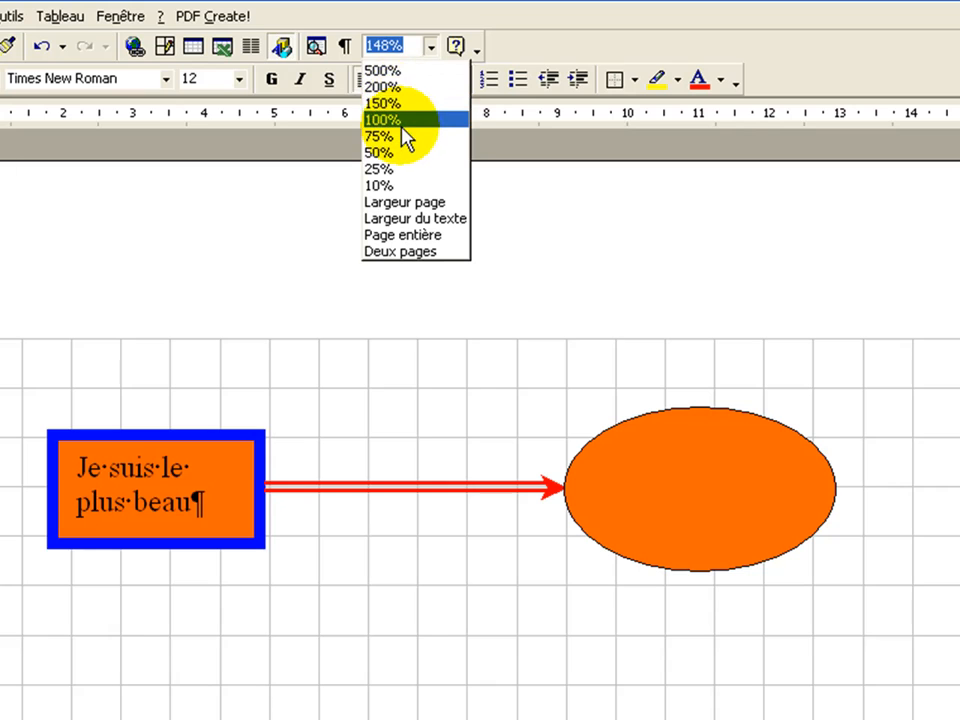
left_click(390, 72)
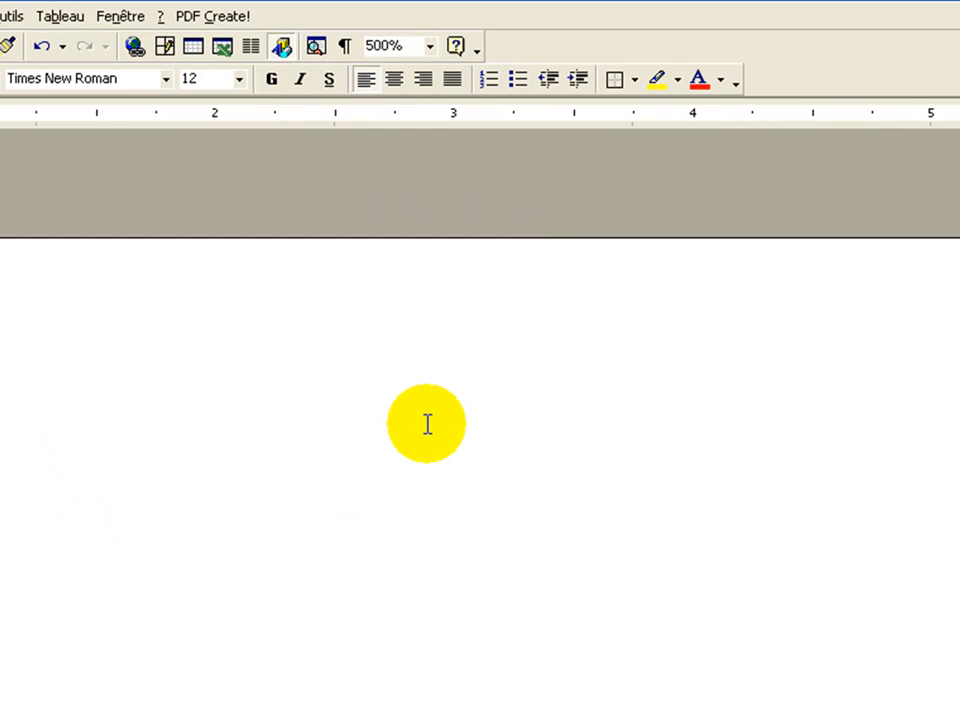
scroll(427, 423, "down", 5)
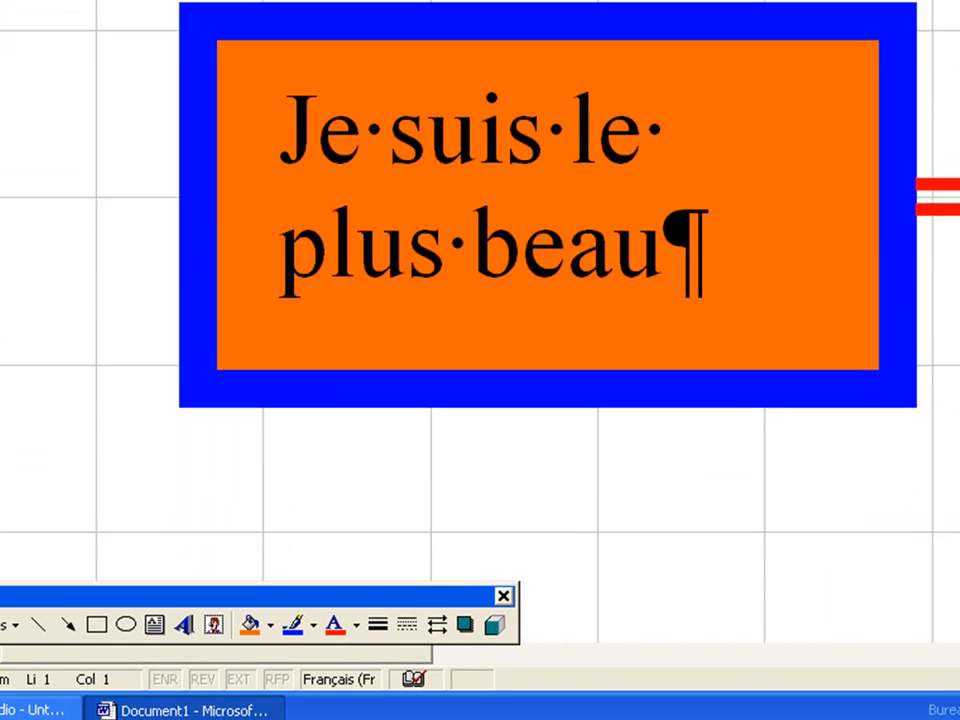
scroll(480, 300, "down", 3)
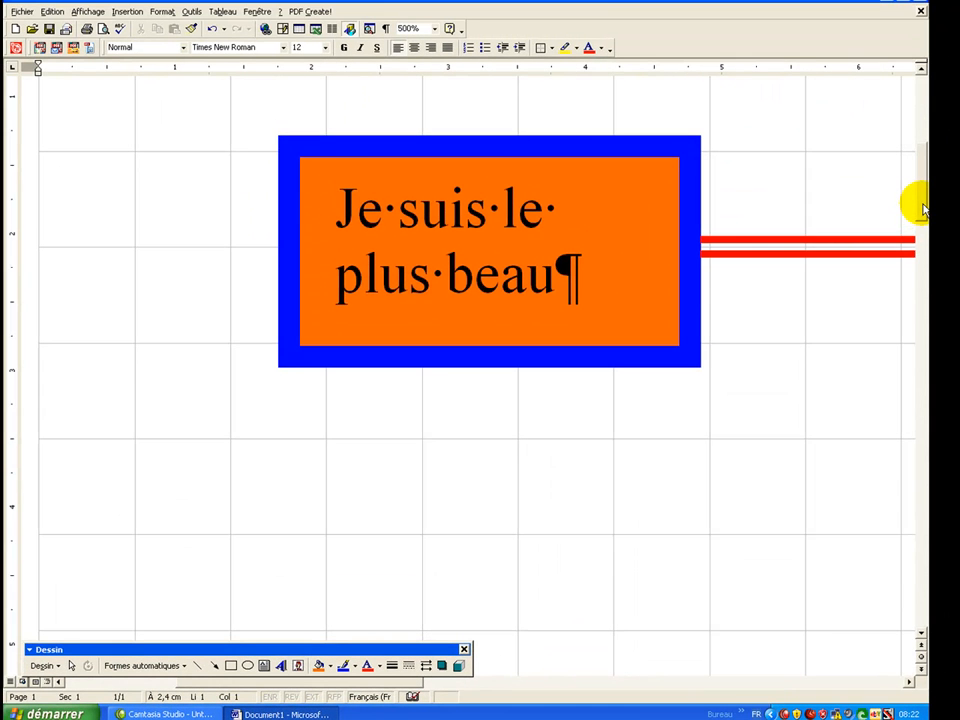
Step: Nudge the ellipse at 500% zoom so its left edge meets the tip of the red arrow, then deselect it and recheck the junction
mouse_move(923, 210)
left_mouse_down()
mouse_move(913, 240)
mouse_move(918, 203)
left_mouse_up()
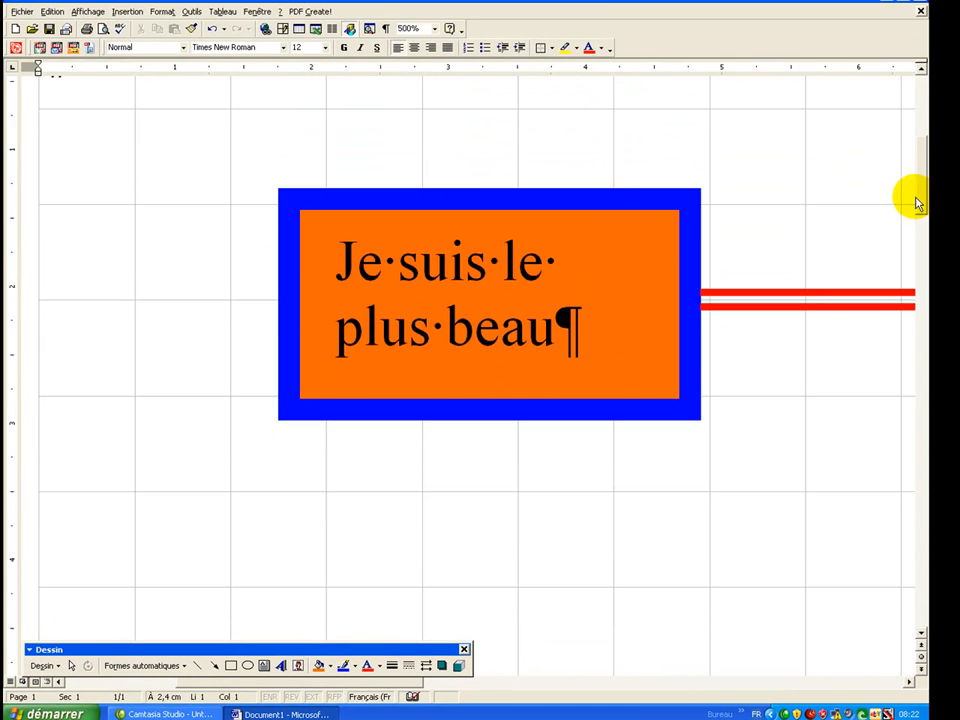
left_click_drag(418, 690, 604, 686)
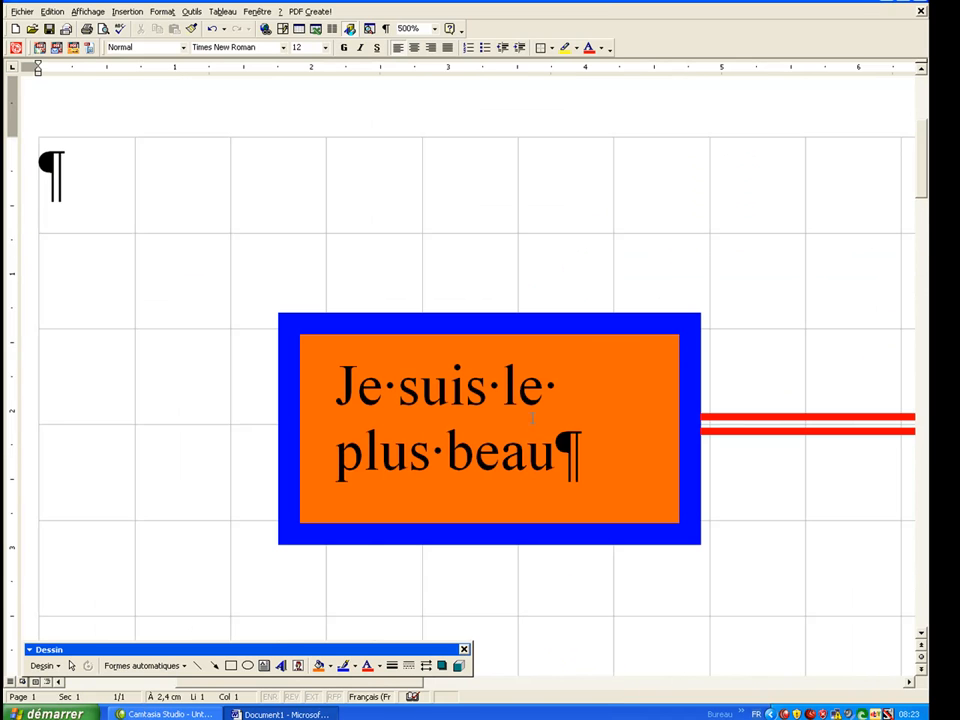
left_click(599, 687)
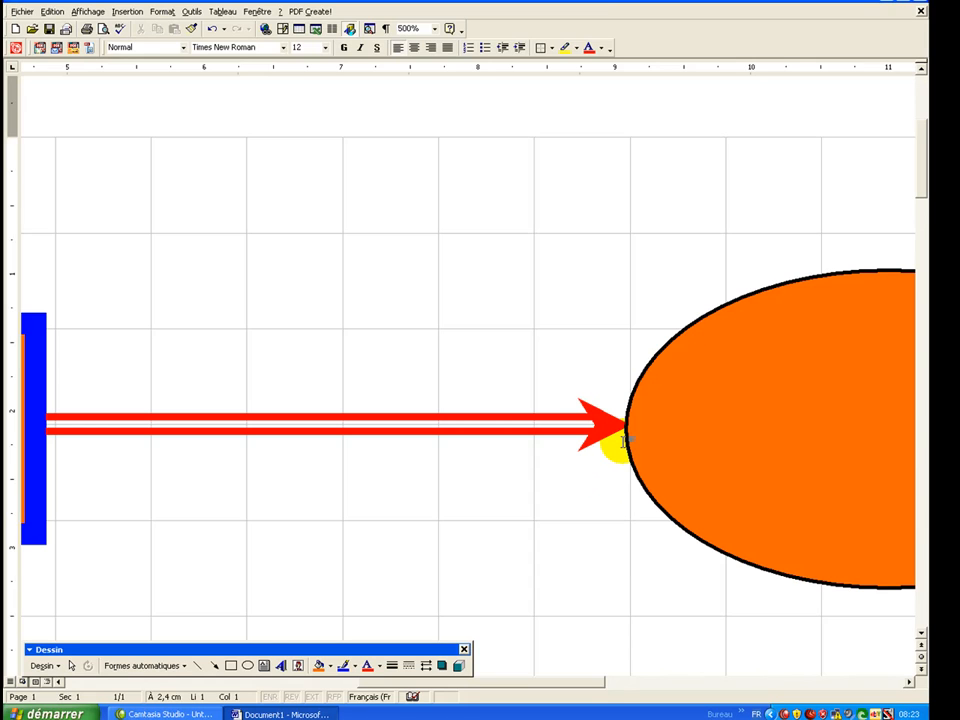
left_click(627, 451)
left_click(635, 456)
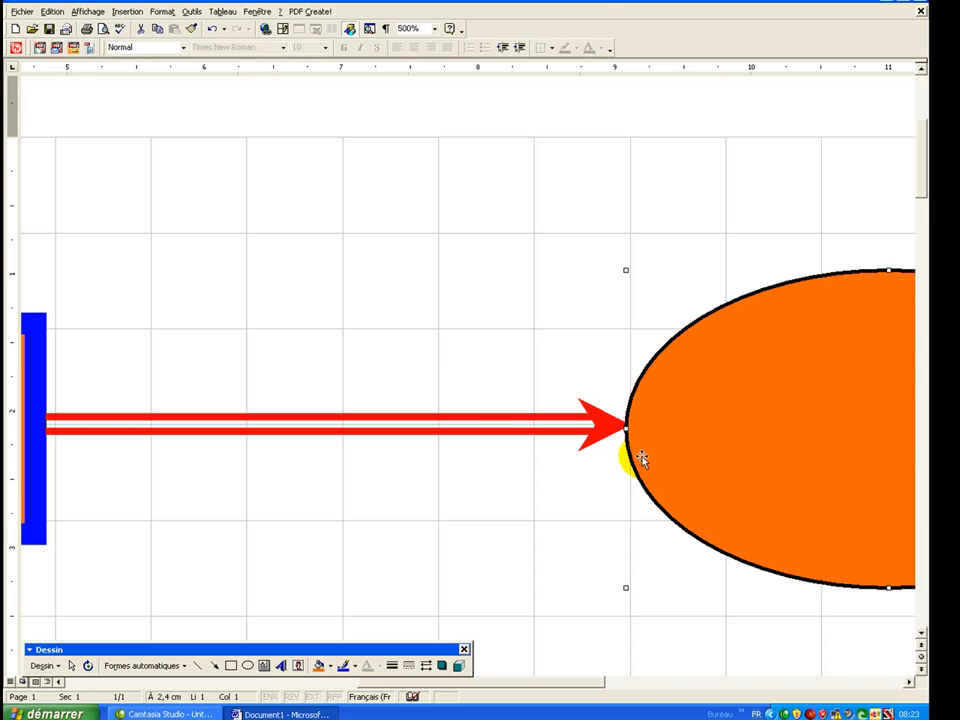
left_click_drag(642, 445, 646, 450)
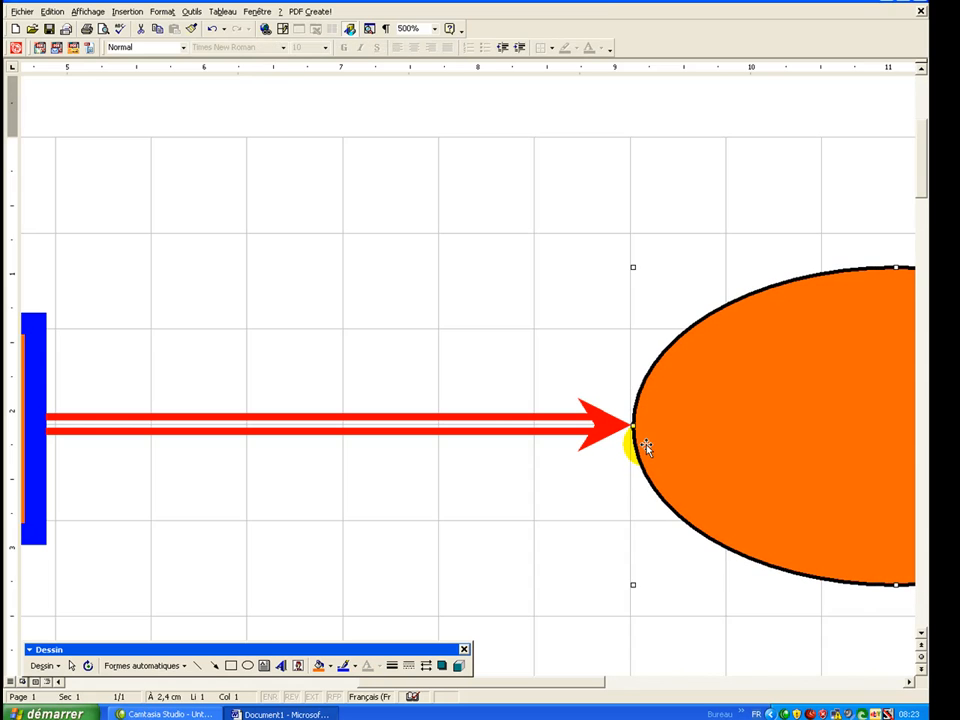
left_click(630, 489)
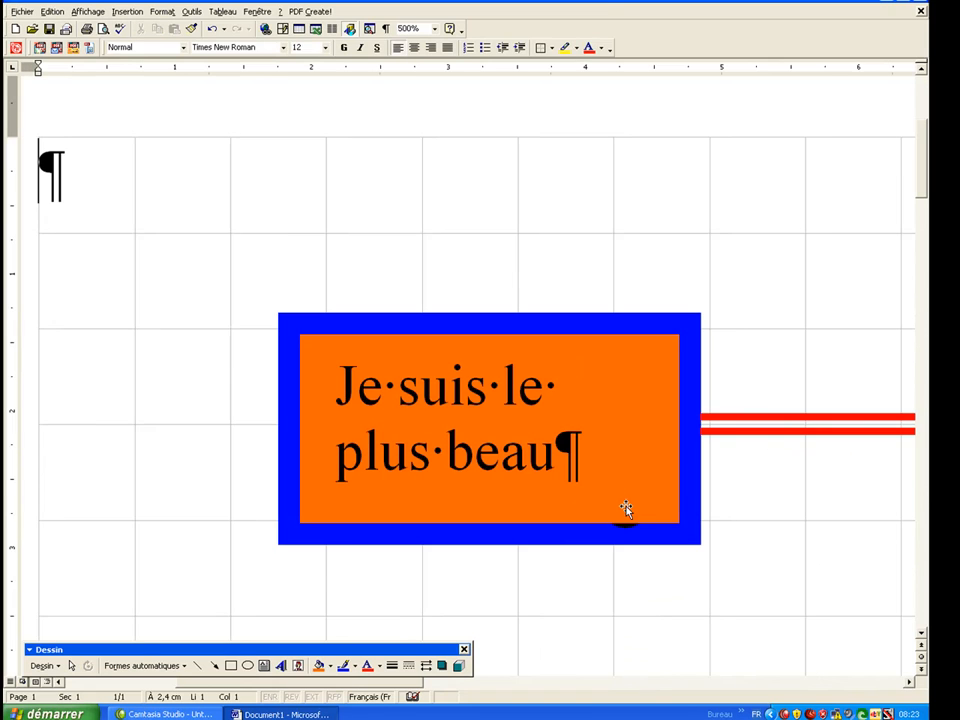
left_click(617, 683)
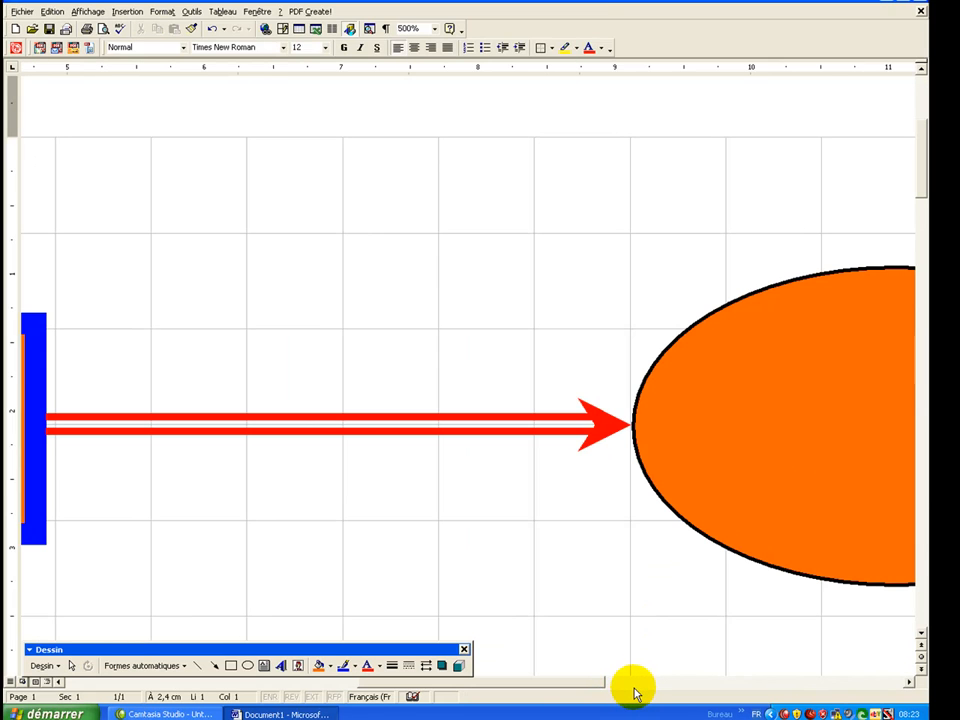
Step: Reduce the zoom and add the text "Ce n'est pas vrai" inside the ellipse
left_click(434, 28)
left_click(426, 71)
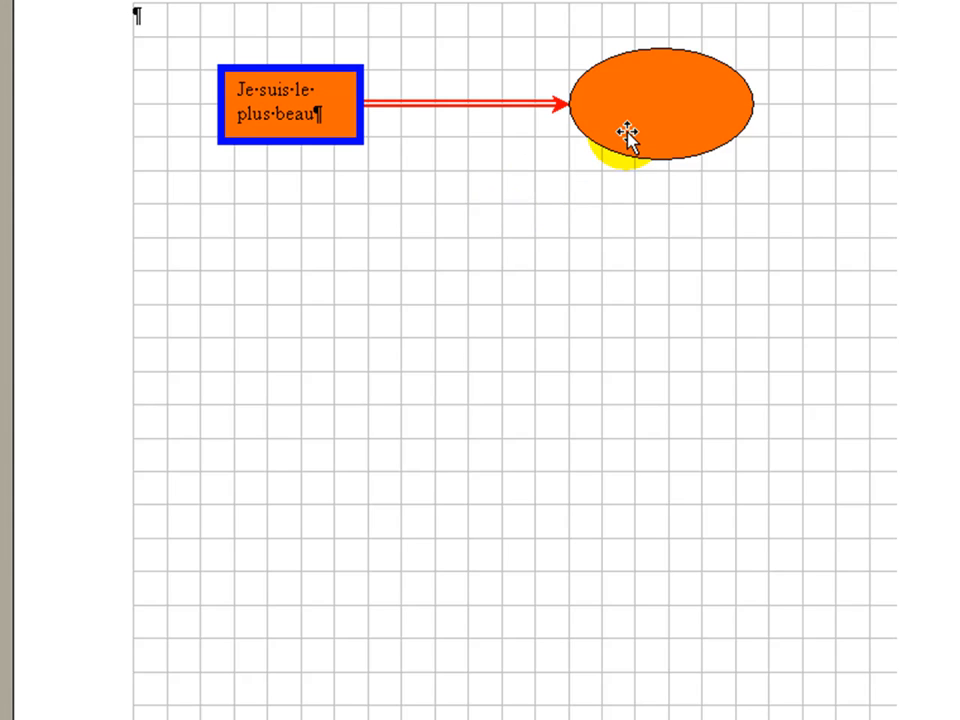
right_click(627, 135)
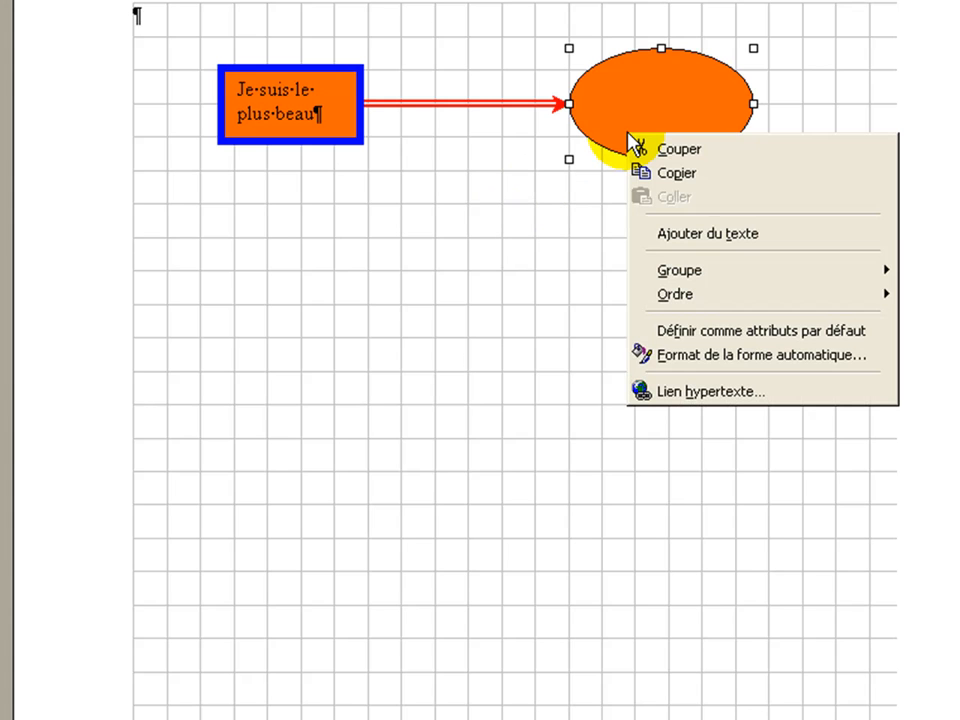
left_click(668, 233)
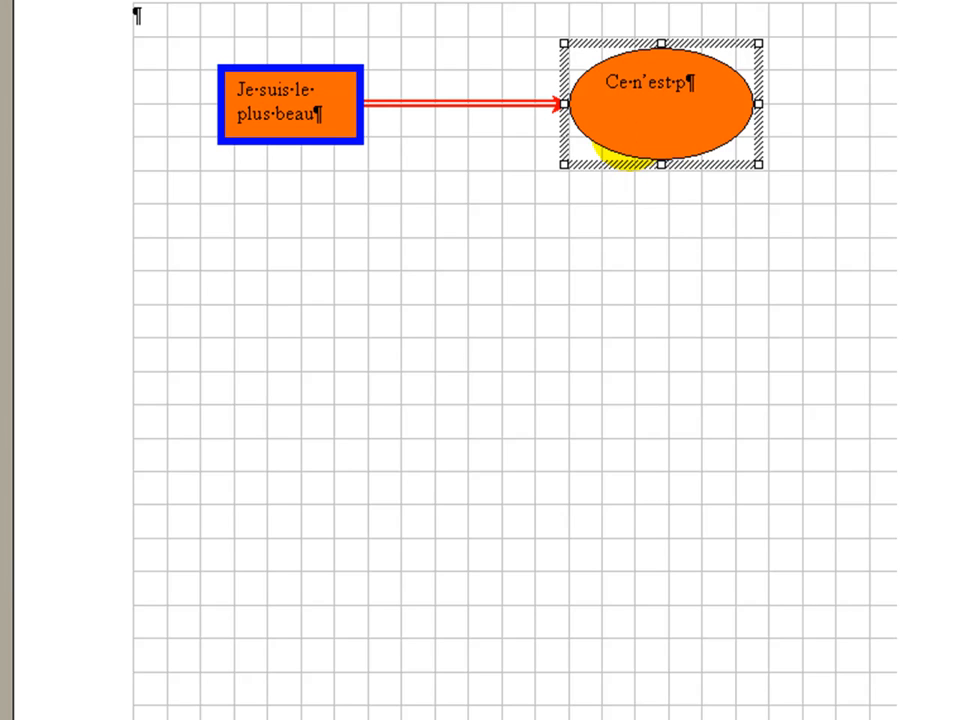
type("Ce n'est pas vrai")
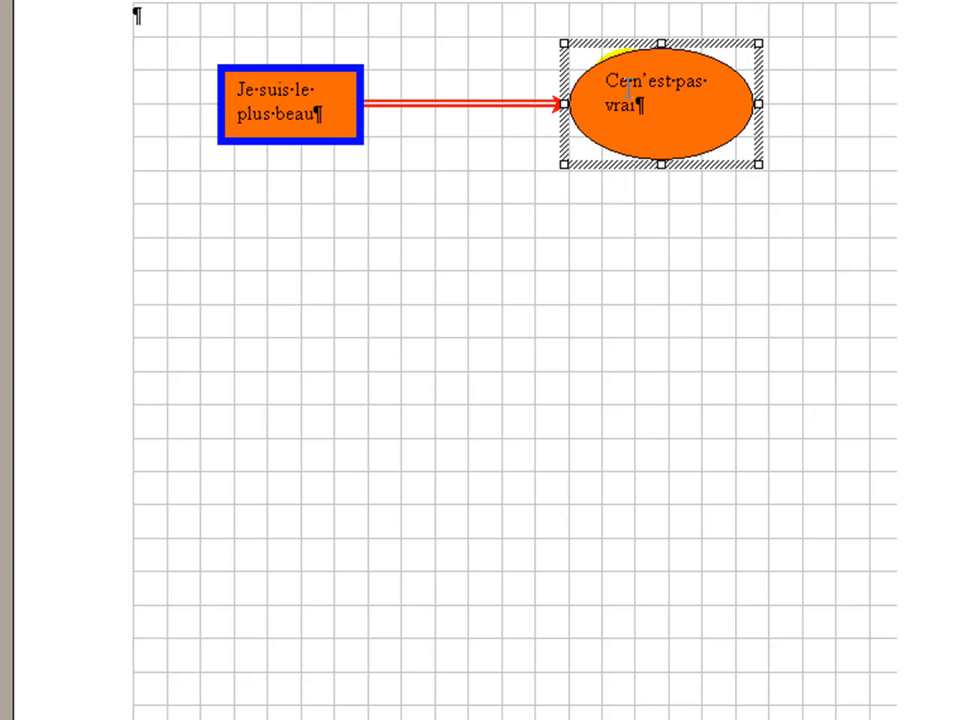
left_click(636, 214)
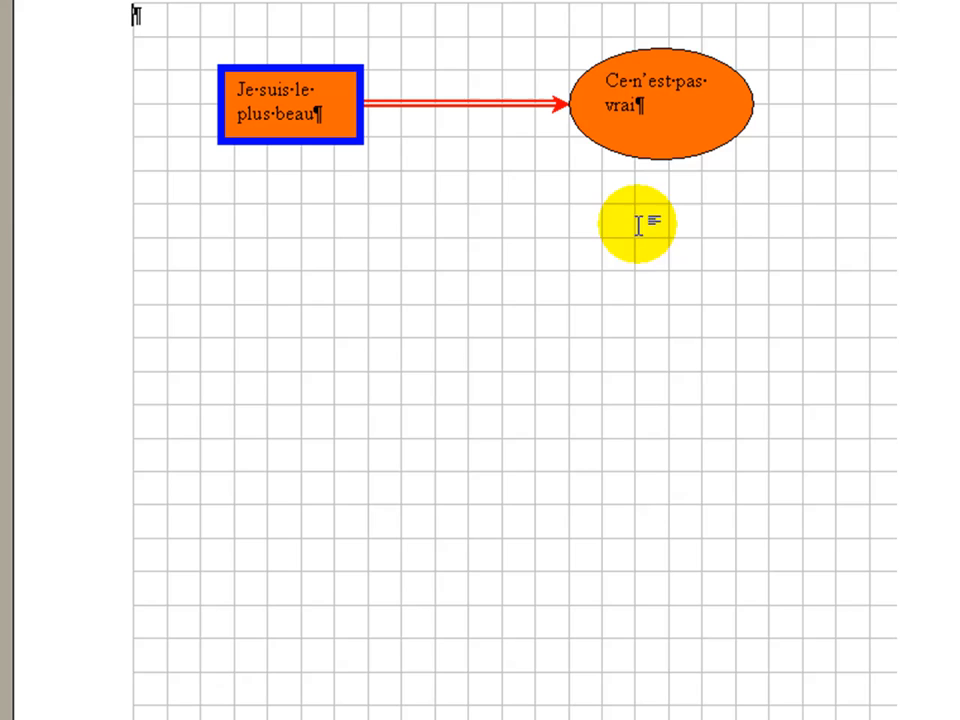
Step: Give the ellipse a yellow outline with a thickness of 4½ pt
left_click(634, 150)
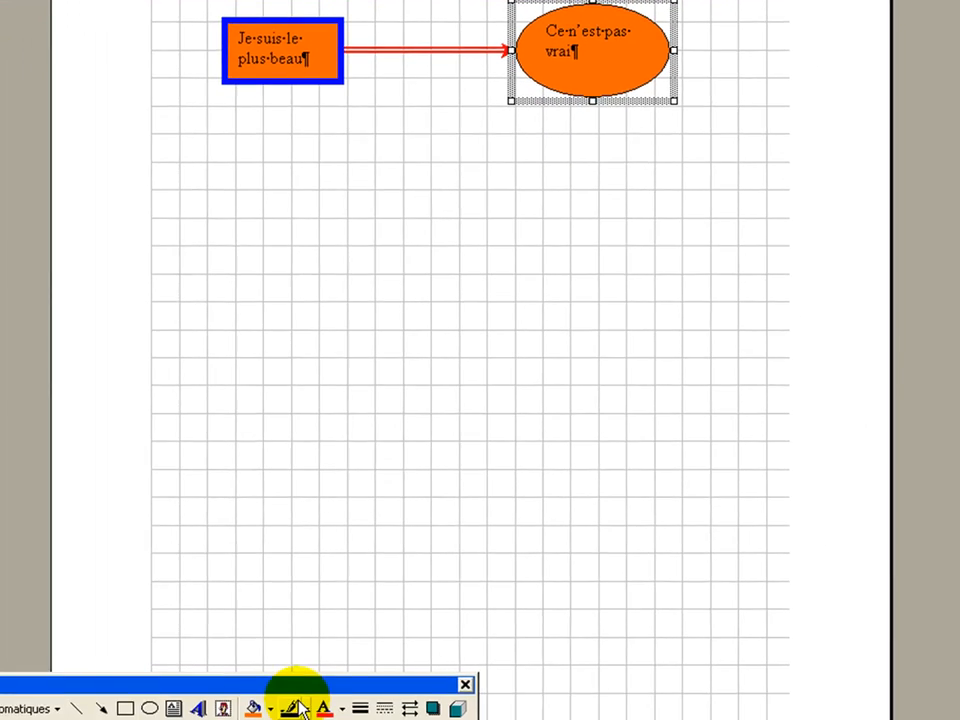
left_click(305, 707)
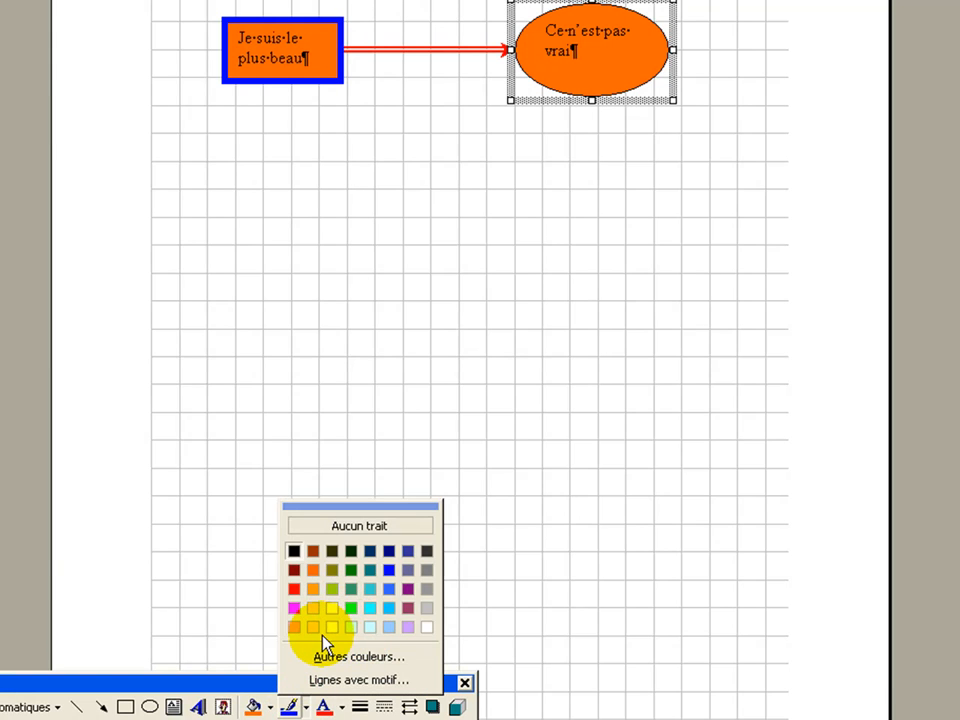
left_click(330, 610)
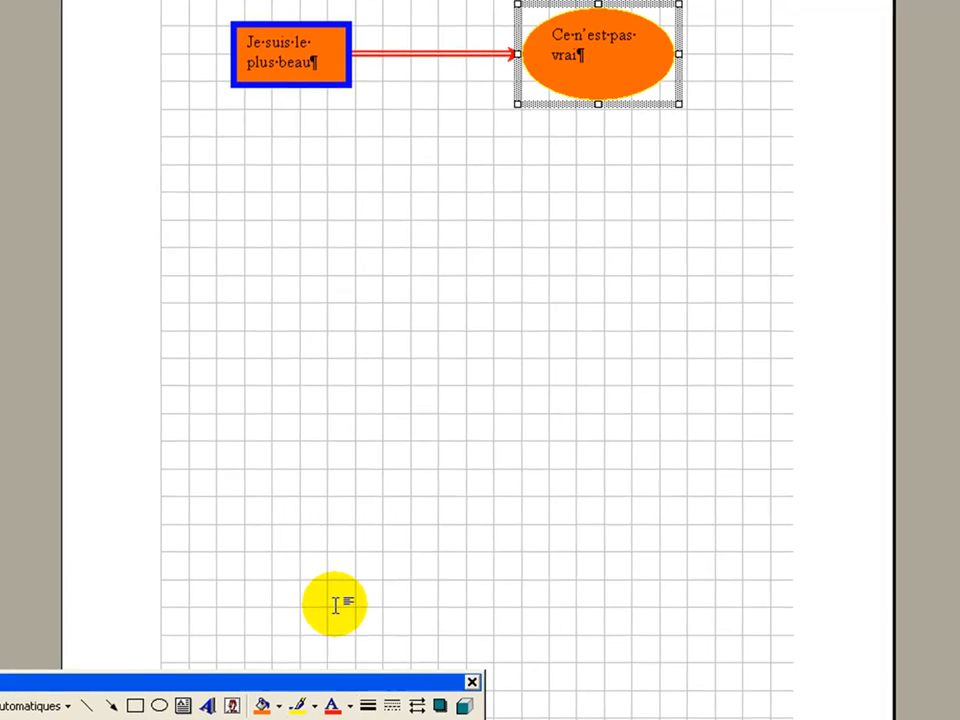
left_click(374, 706)
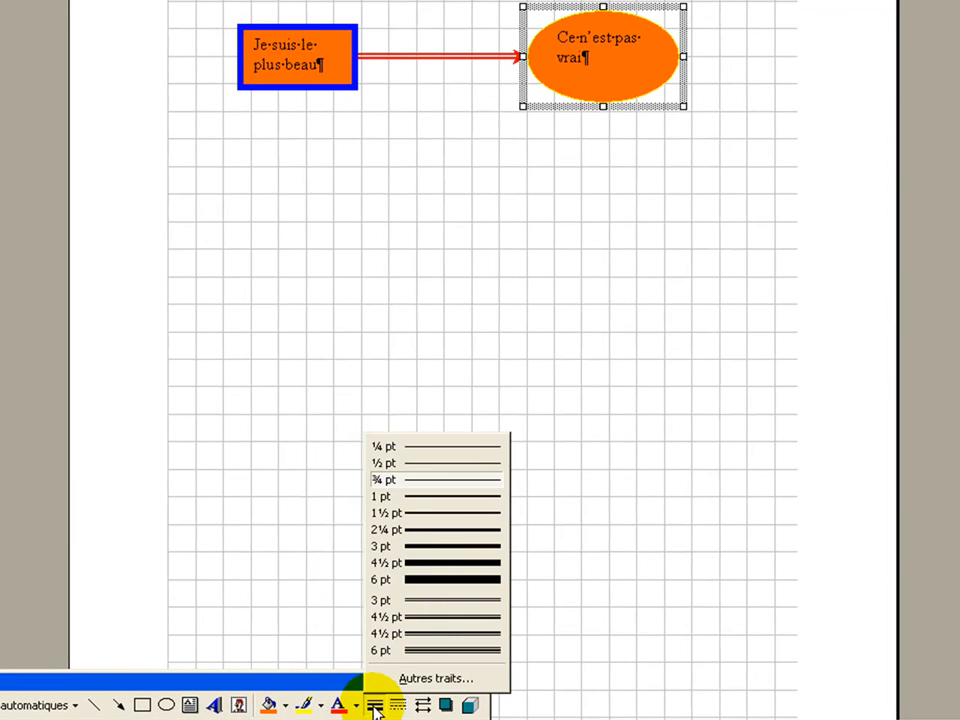
left_click(410, 566)
left_click(394, 300)
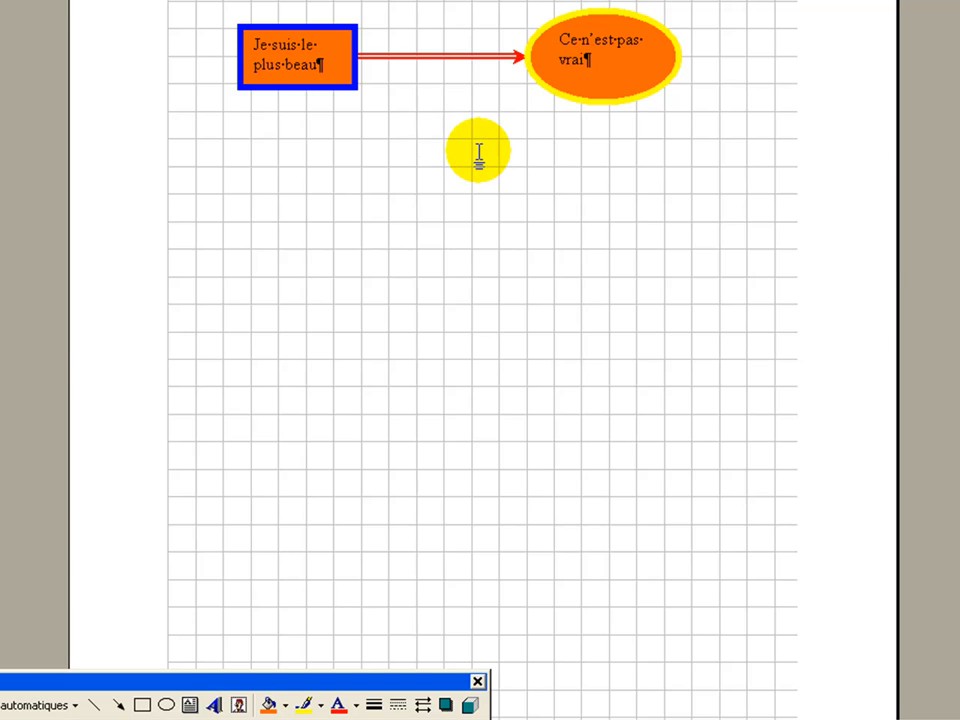
Step: Draw a diagonal line about 13 grid squares wide and 5 high, make it 4½ pt thick, and pull its upper end to the rectangle's bottom edge
left_click(93, 706)
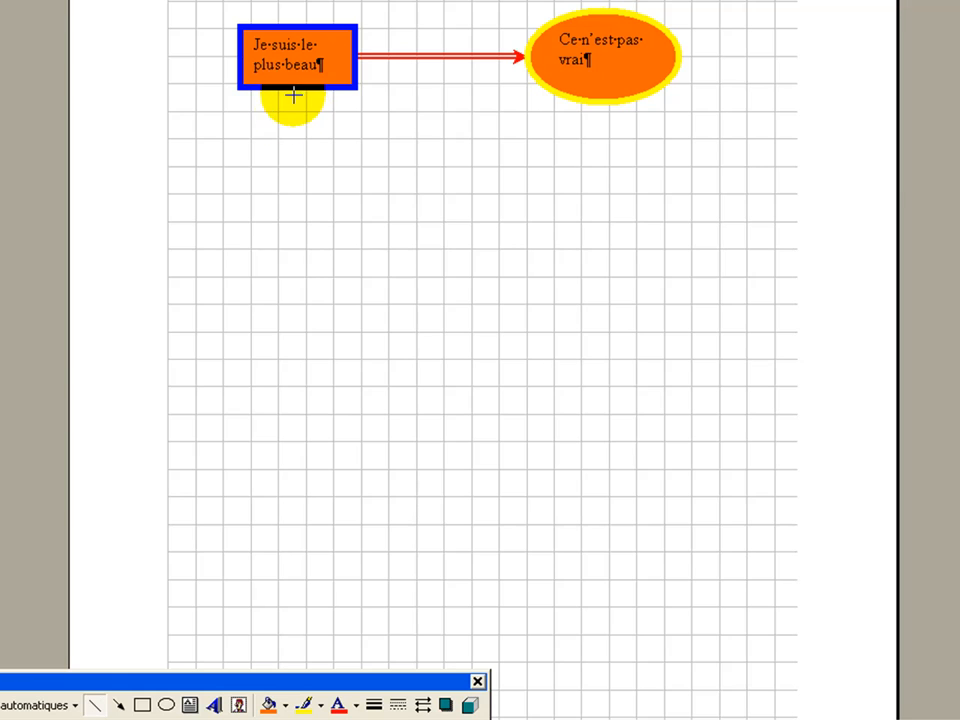
left_click_drag(279, 232, 643, 373)
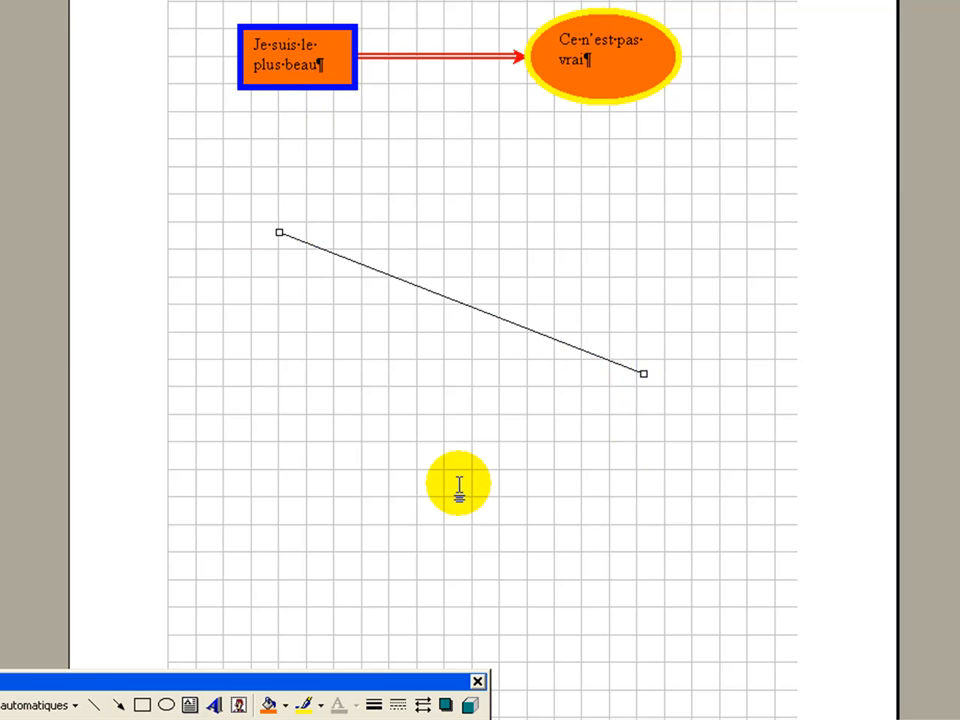
left_click(374, 705)
left_click(418, 570)
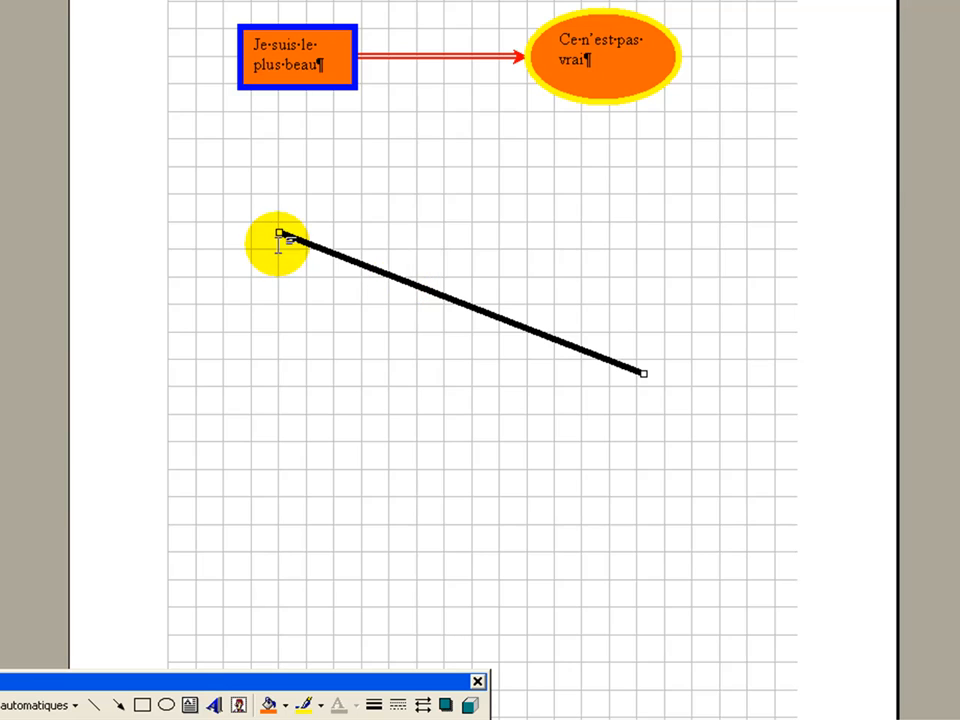
left_click_drag(278, 232, 292, 88)
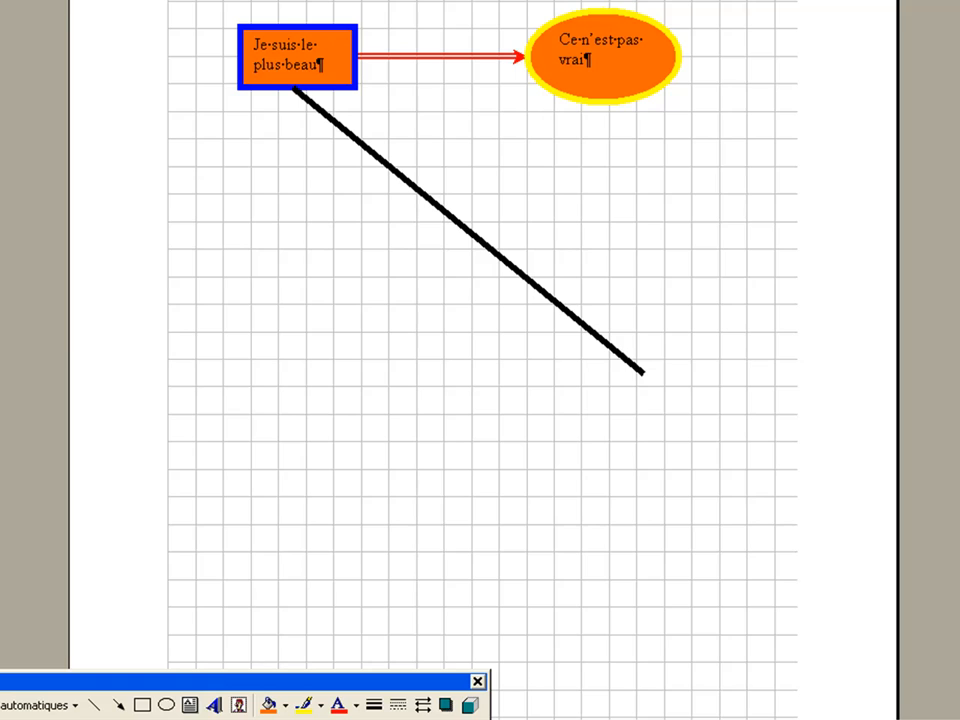
Step: Turn on aligning objects to the grid in the drawing grid settings
left_click(40, 682)
left_click(62, 560)
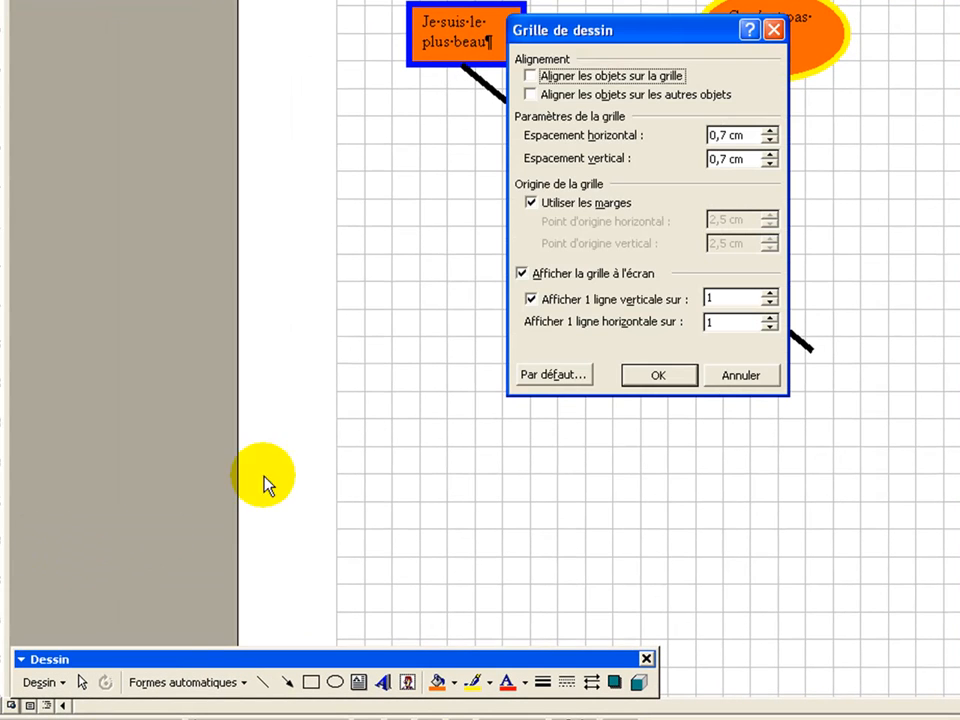
left_click(529, 76)
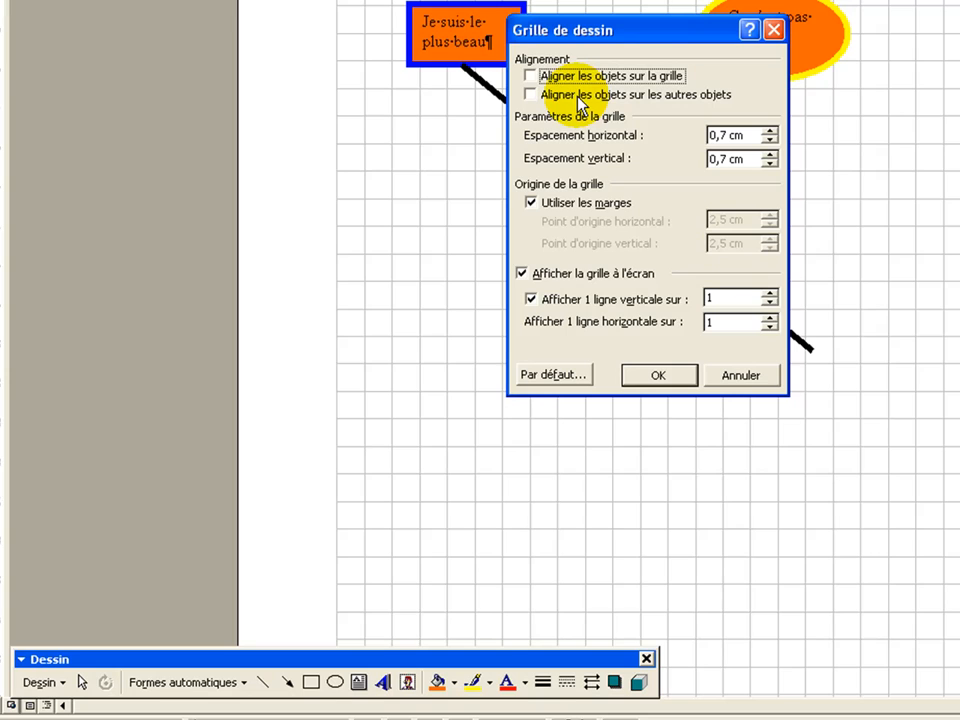
left_click(529, 77)
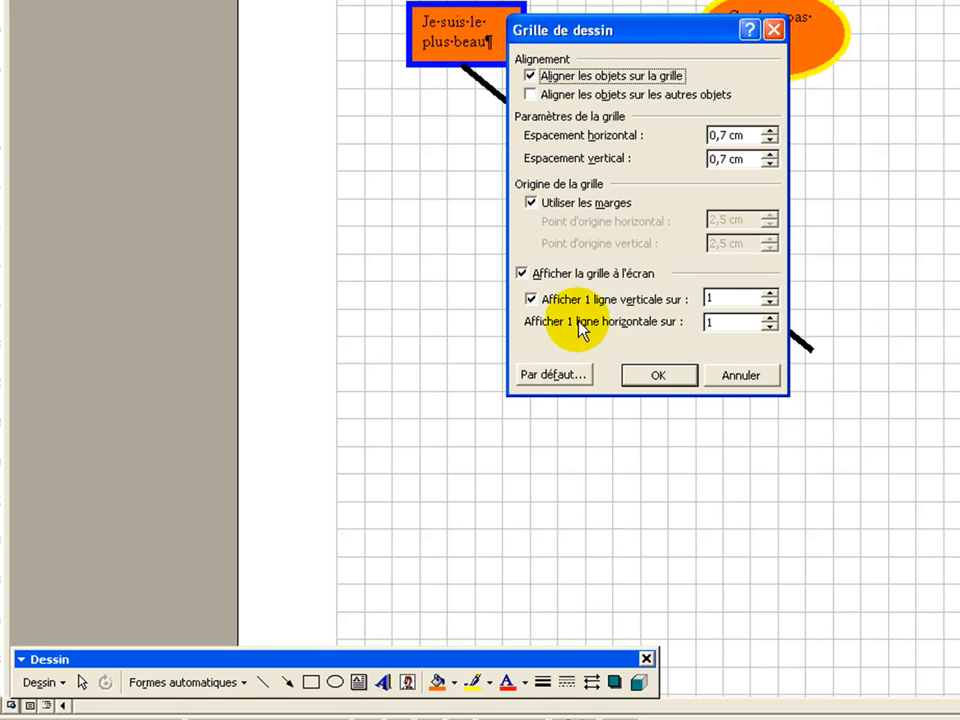
left_click(636, 380)
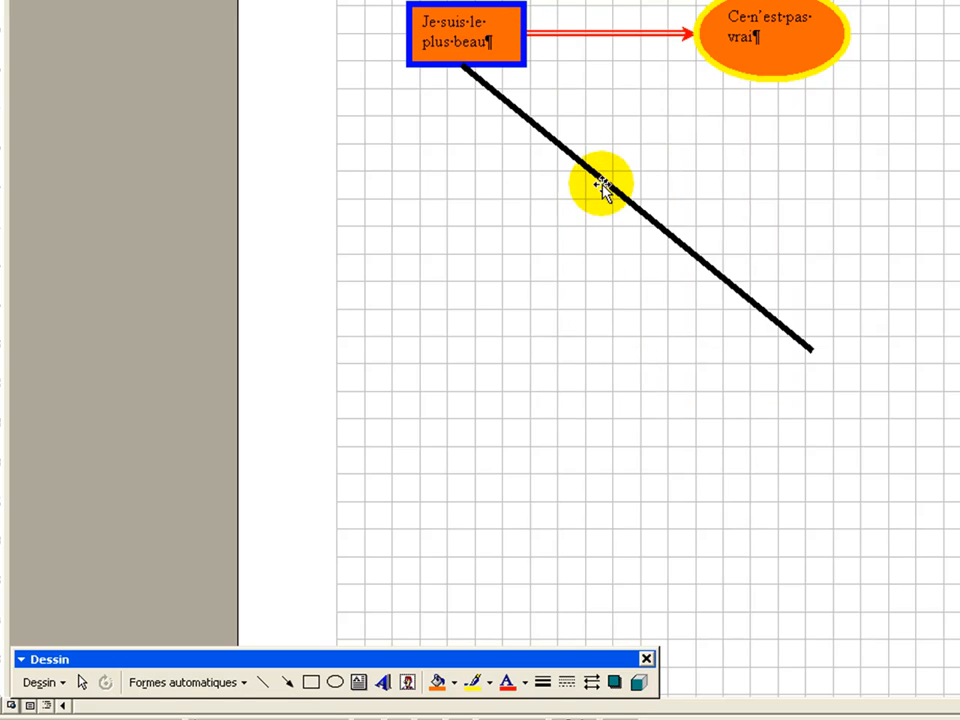
Step: Move the black line in grid increments until its upper end sits about three squares below the rectangle
left_click_drag(602, 180, 586, 285)
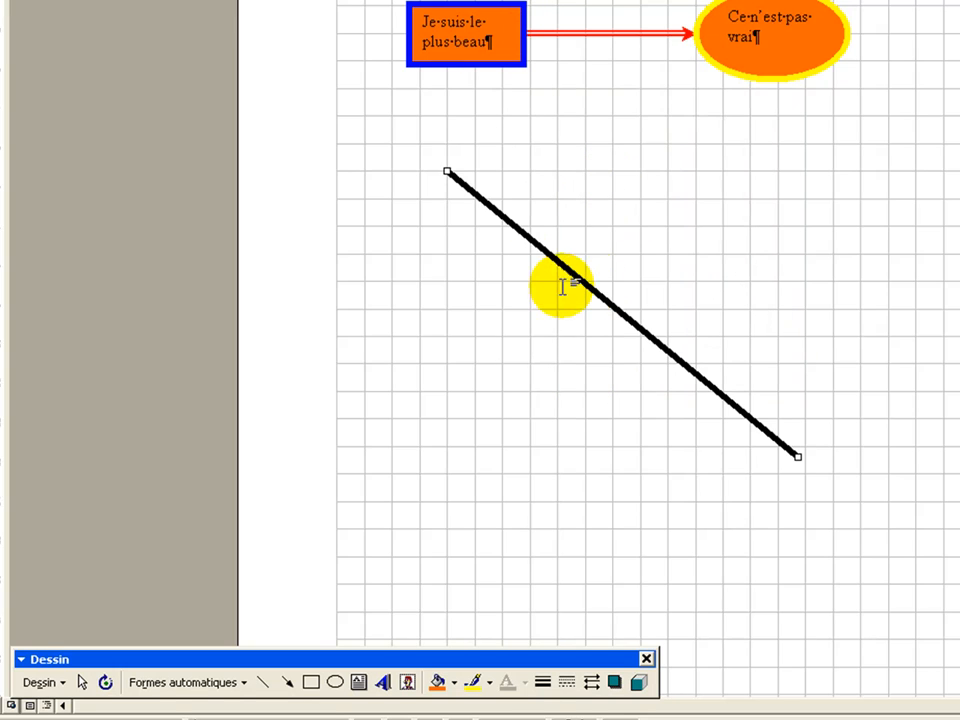
left_click_drag(499, 214, 541, 211)
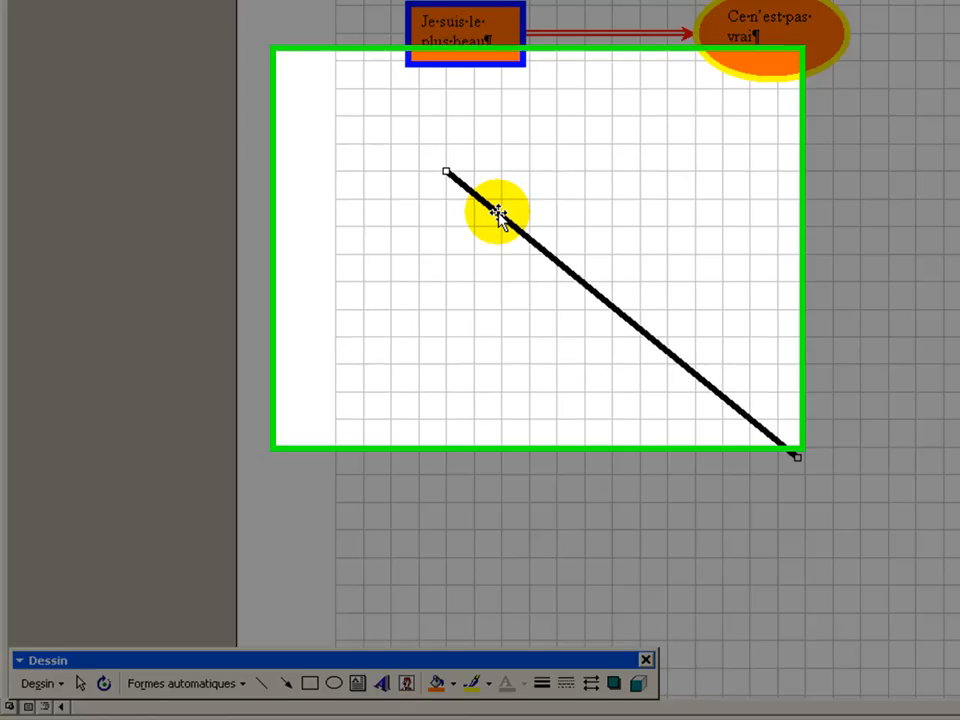
left_click_drag(489, 291, 559, 270)
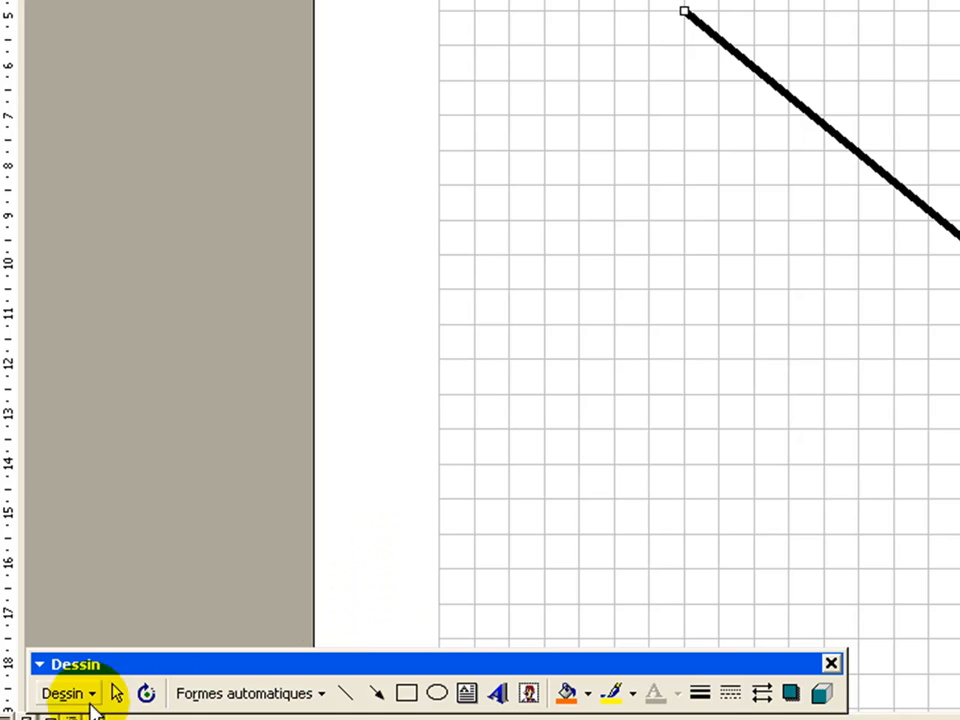
Step: Turn off aligning objects to the grid and turn on aligning objects to other objects in the drawing grid settings
left_click(100, 692)
left_click(80, 540)
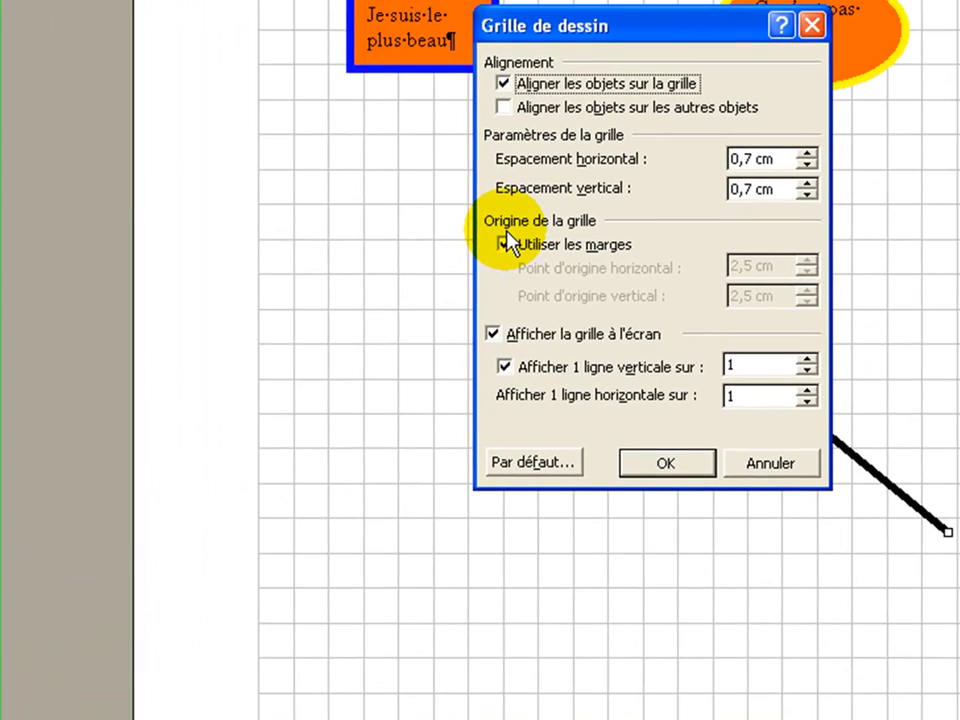
left_click(500, 89)
left_click(501, 111)
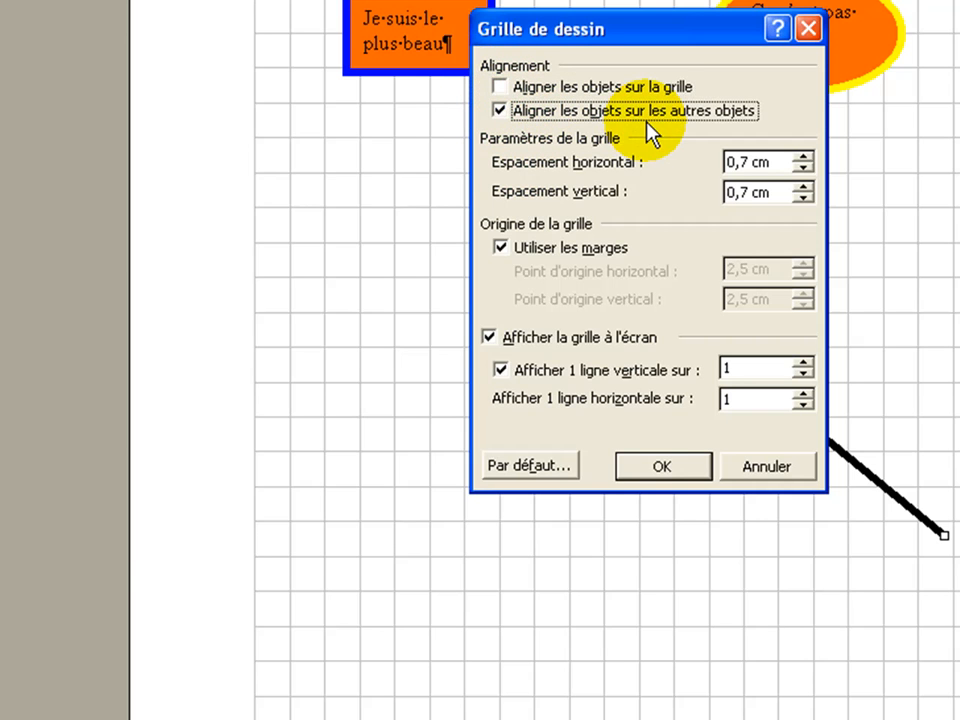
left_click(660, 467)
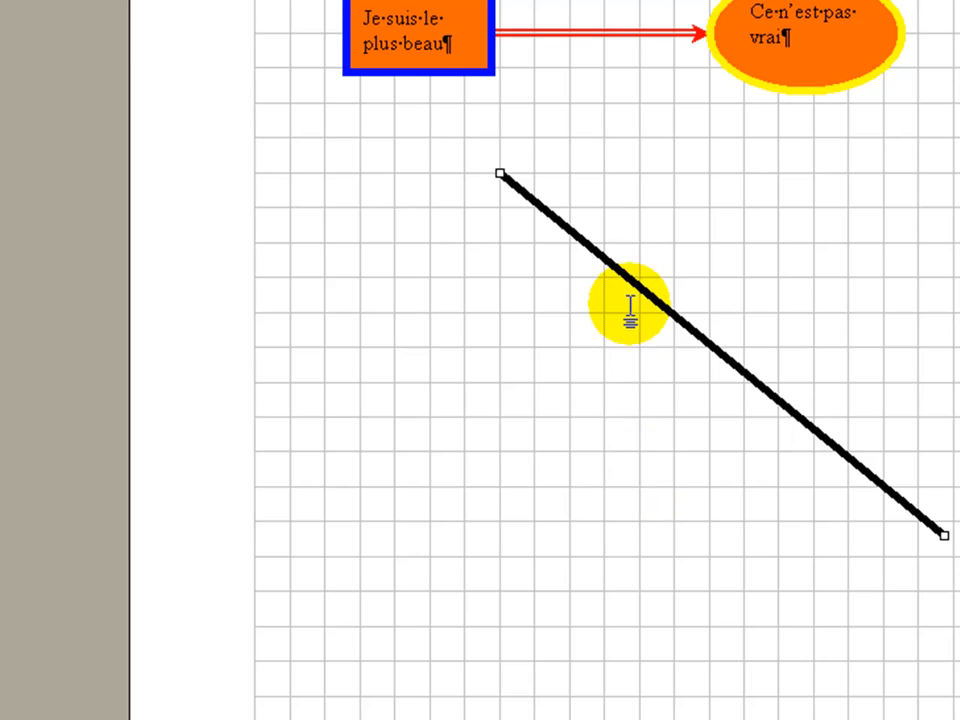
Step: Move the black line so its upper end snaps to the rectangle's bottom edge, and deselect it
left_click_drag(637, 285, 559, 182)
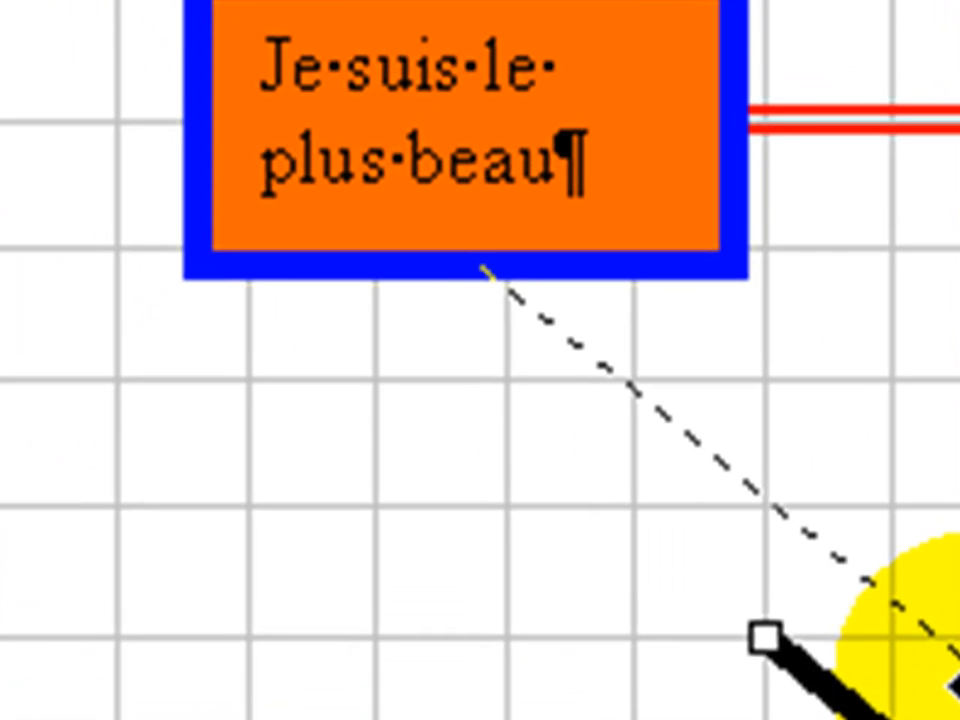
left_click_drag(948, 655, 948, 655)
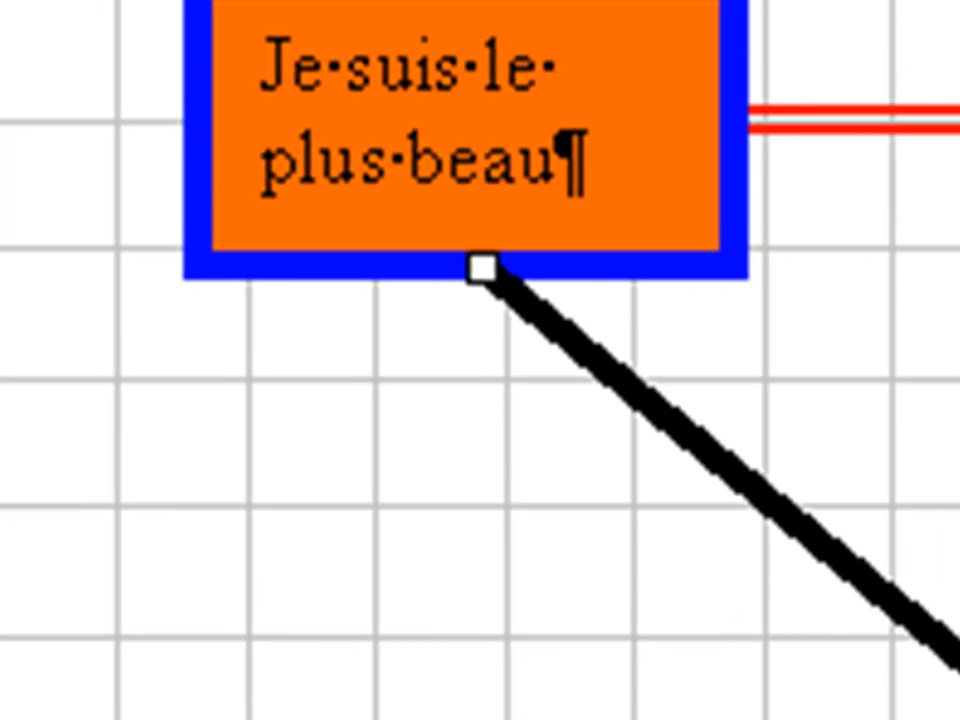
left_click(580, 296)
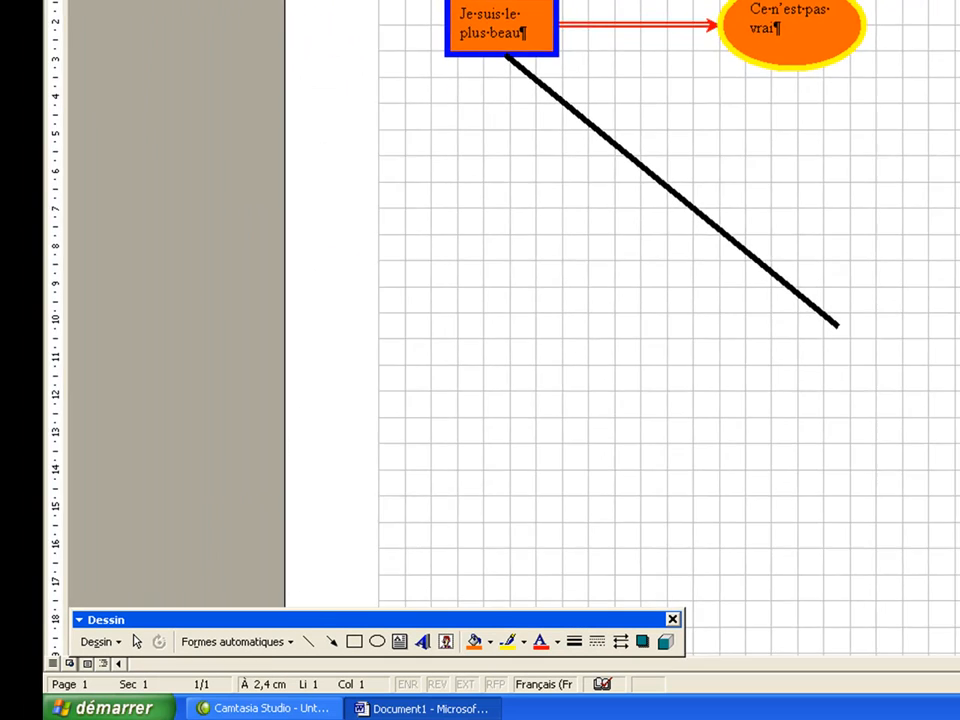
Step: Zoom in on the line's upper end, pull the line away from the rectangle, and move it back until it touches the blue outline's underside
left_click(538, 223)
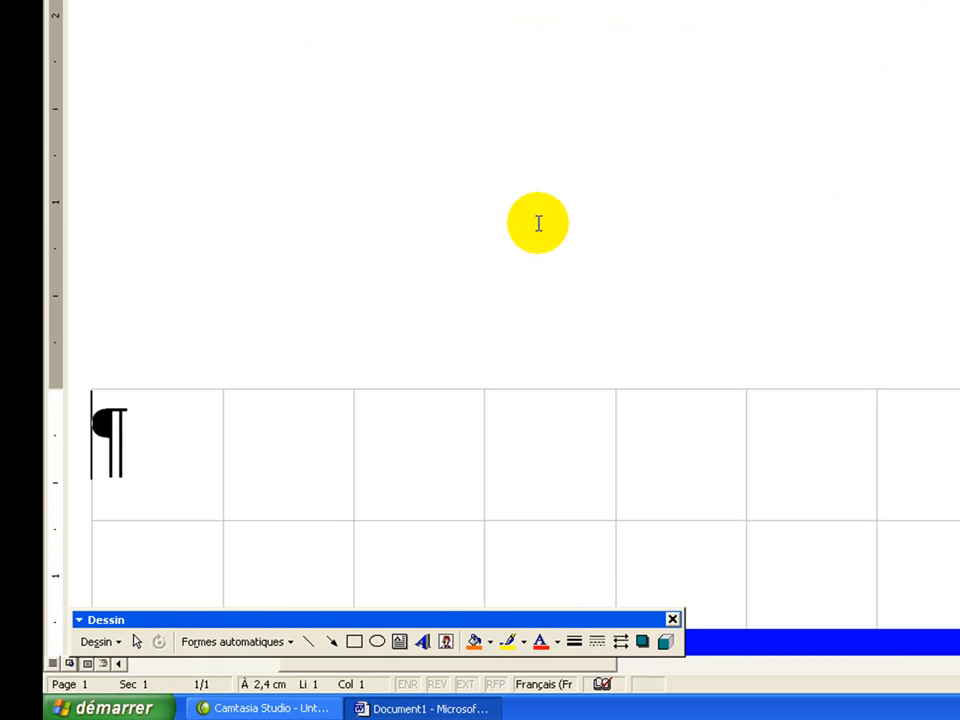
scroll(559, 371, "down", 5)
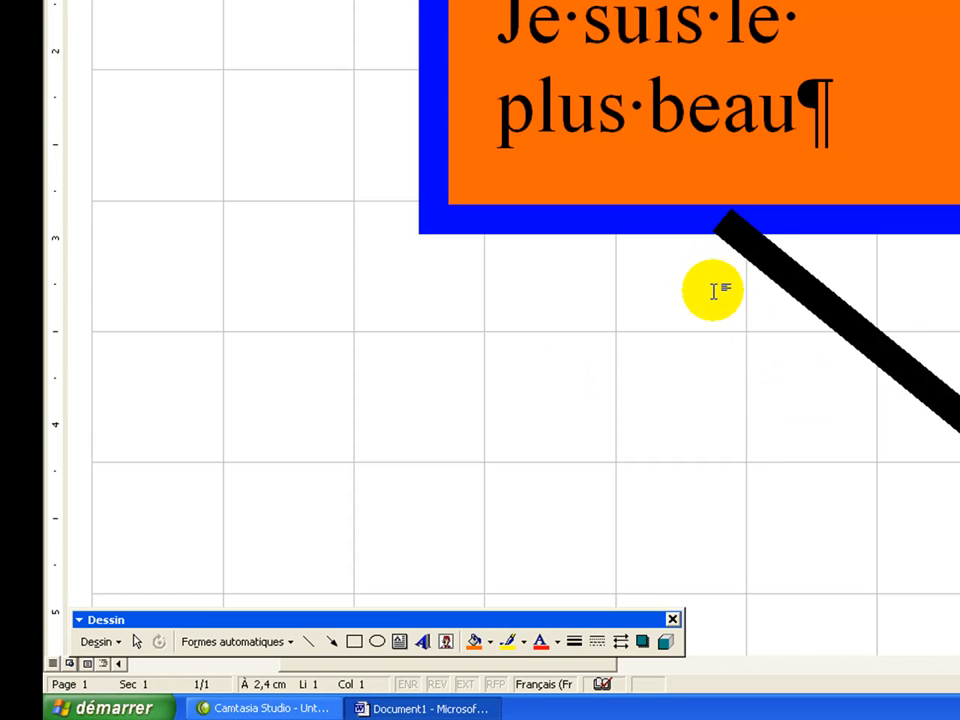
left_click(838, 315)
left_click_drag(836, 315, 674, 397)
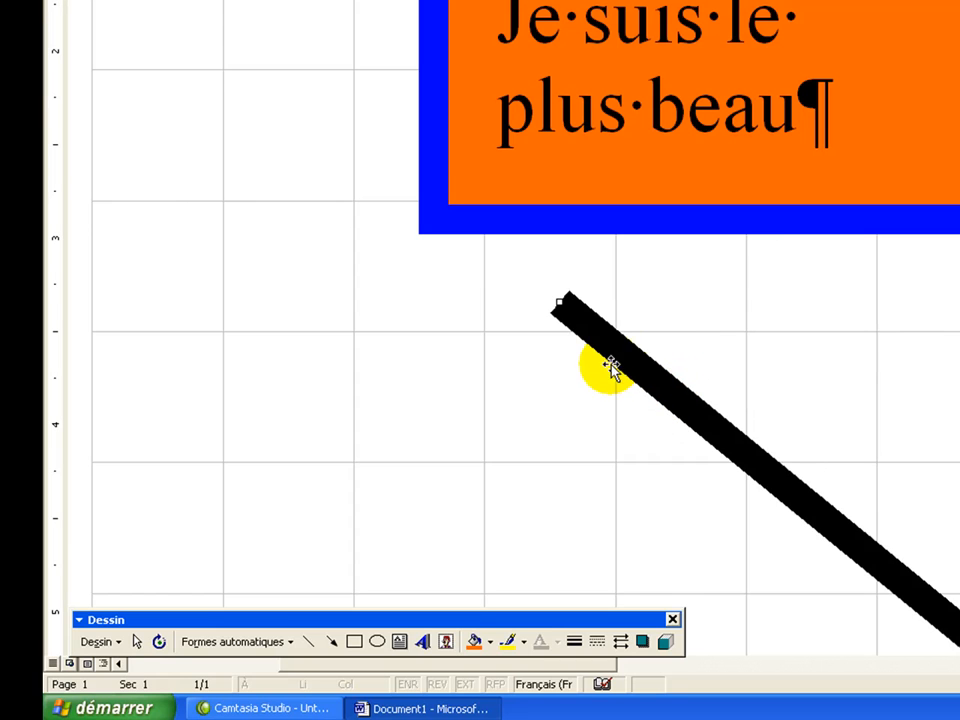
left_click_drag(619, 356, 710, 315)
left_click_drag(723, 311, 724, 311)
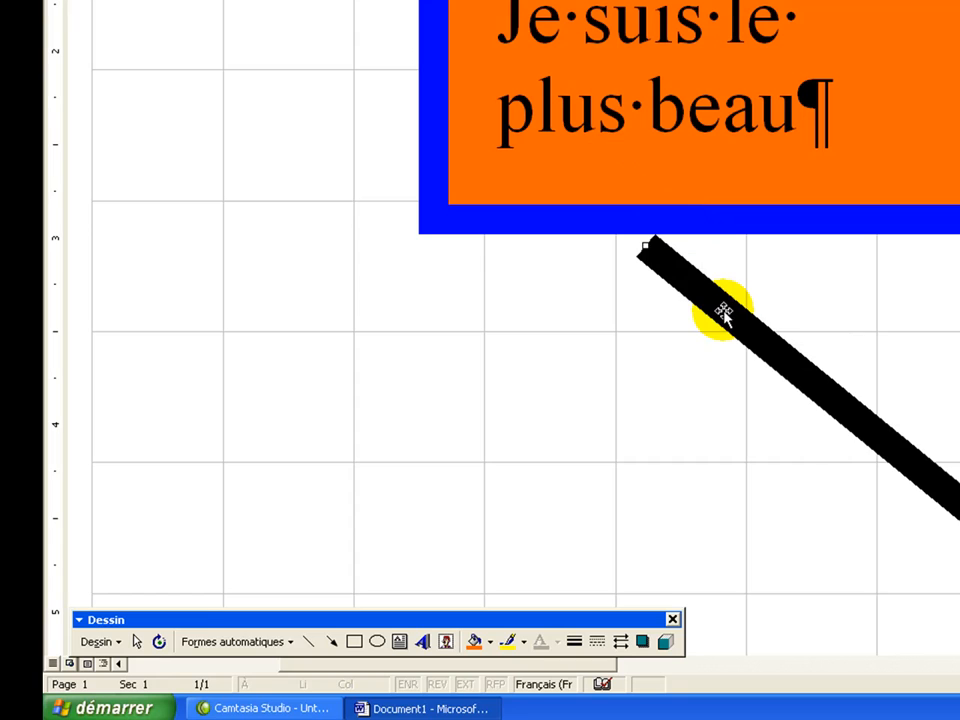